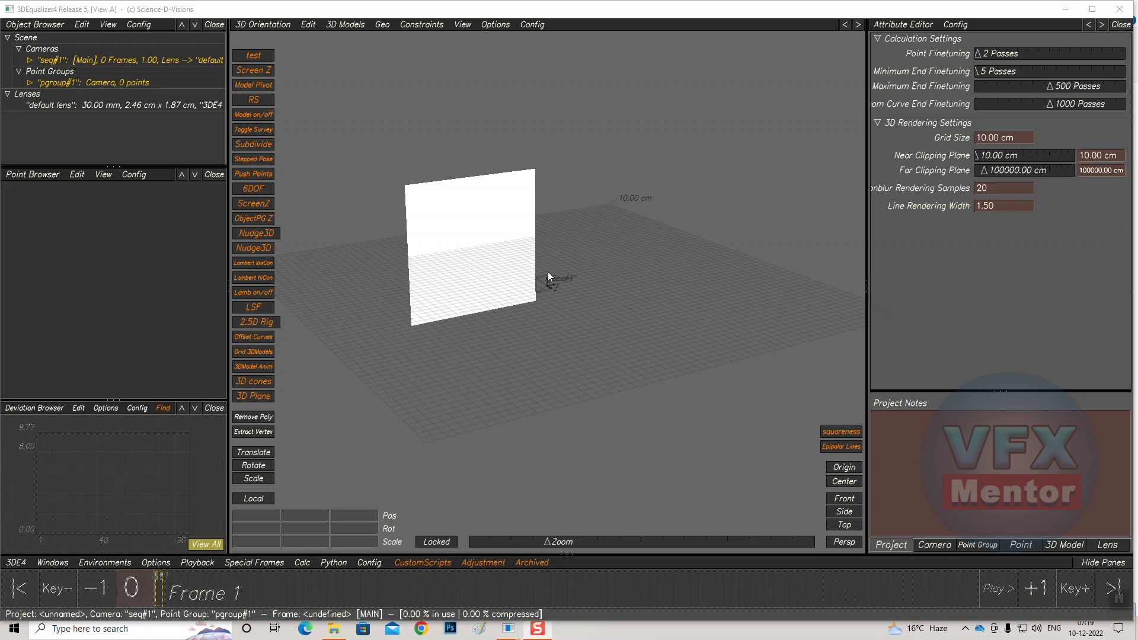
Switch to the Manual Tracking environment
alt+drag(489, 275, 523, 314)
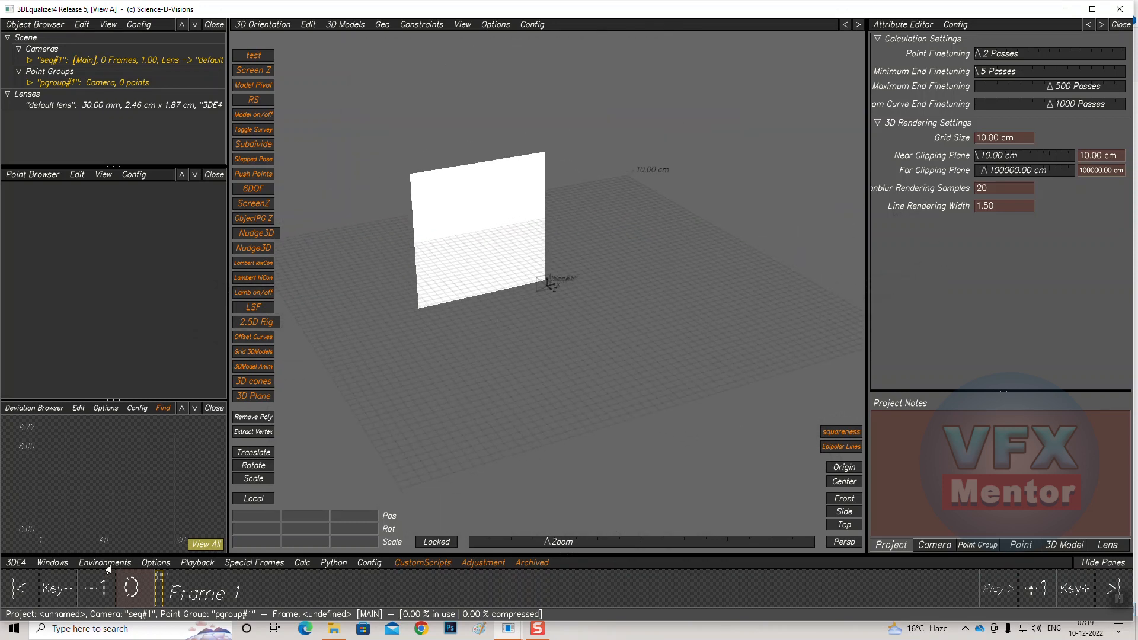
click(111, 564)
click(87, 446)
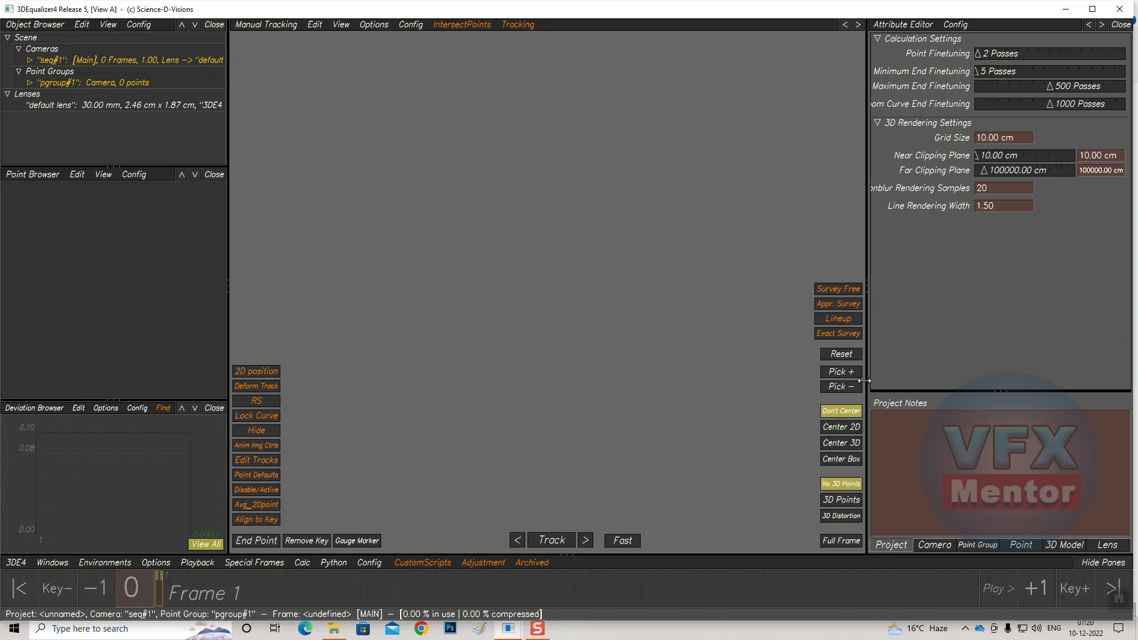
Load the street_man.00001.tif image sequence from the Class 5 3de_footage folder as the camera's footage
click(933, 546)
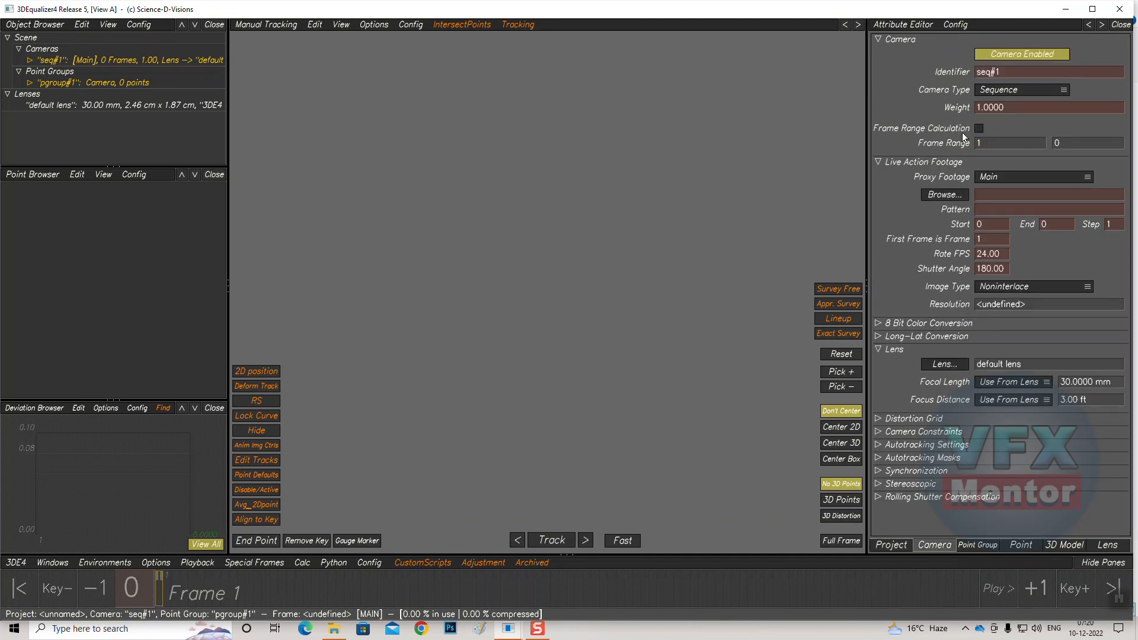
click(941, 195)
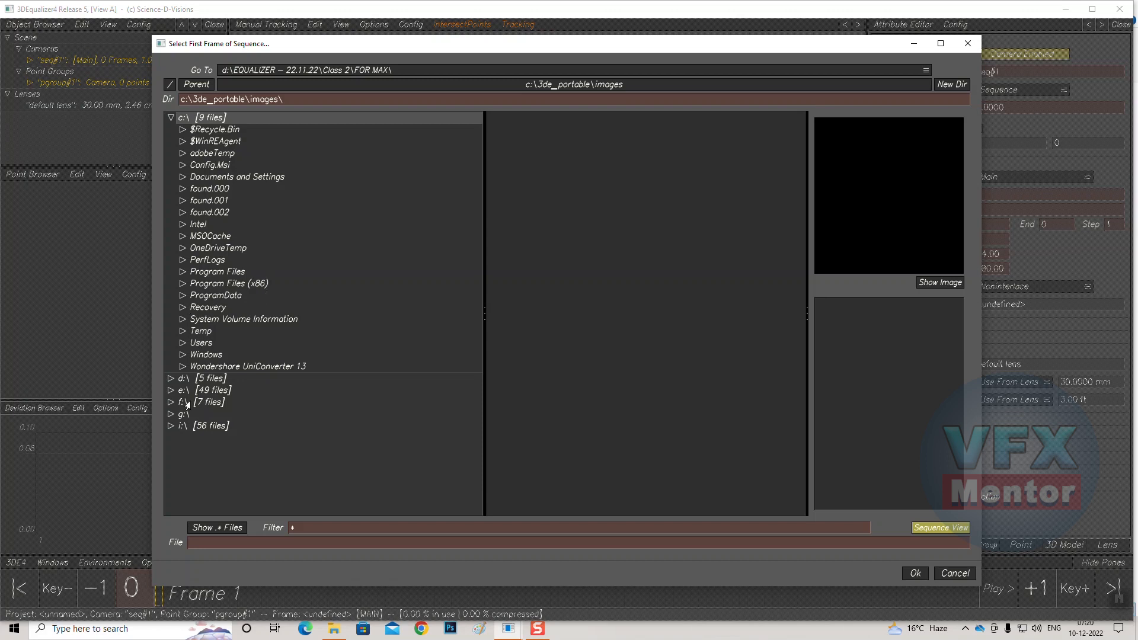
click(170, 118)
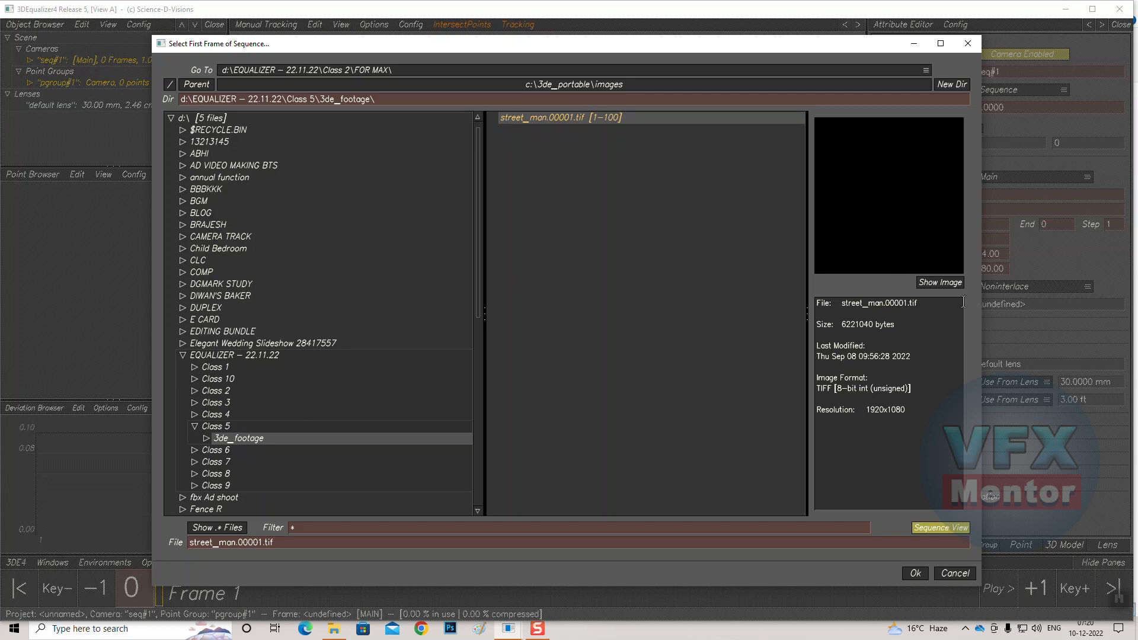
click(940, 283)
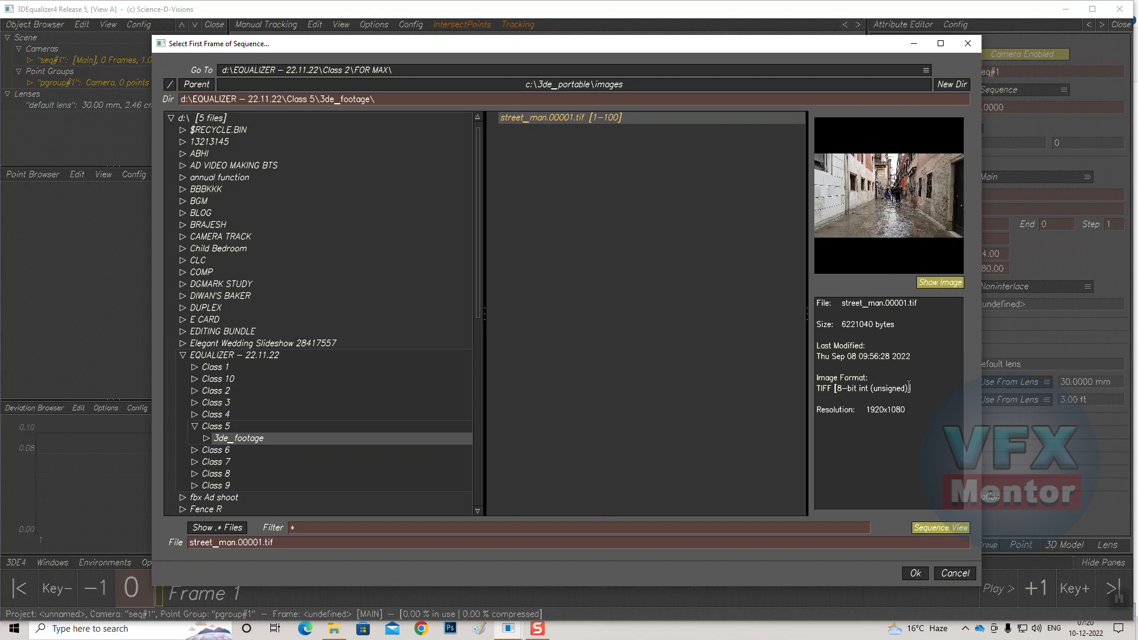
click(915, 573)
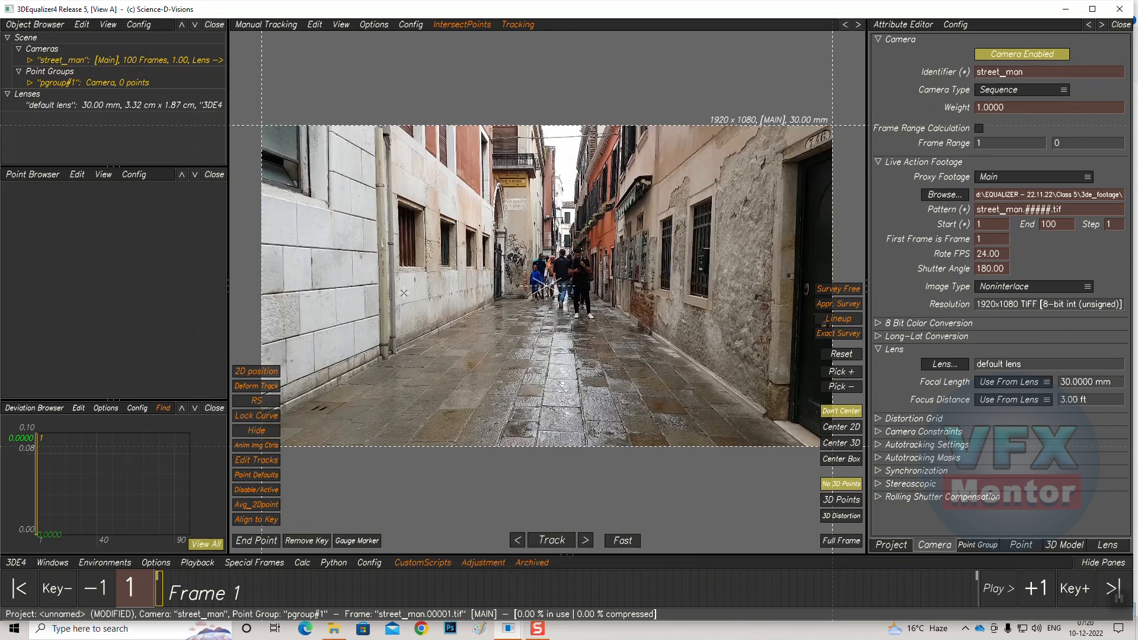
Play through the footage and return to frame 1
drag(273, 597, 180, 584)
key(space)
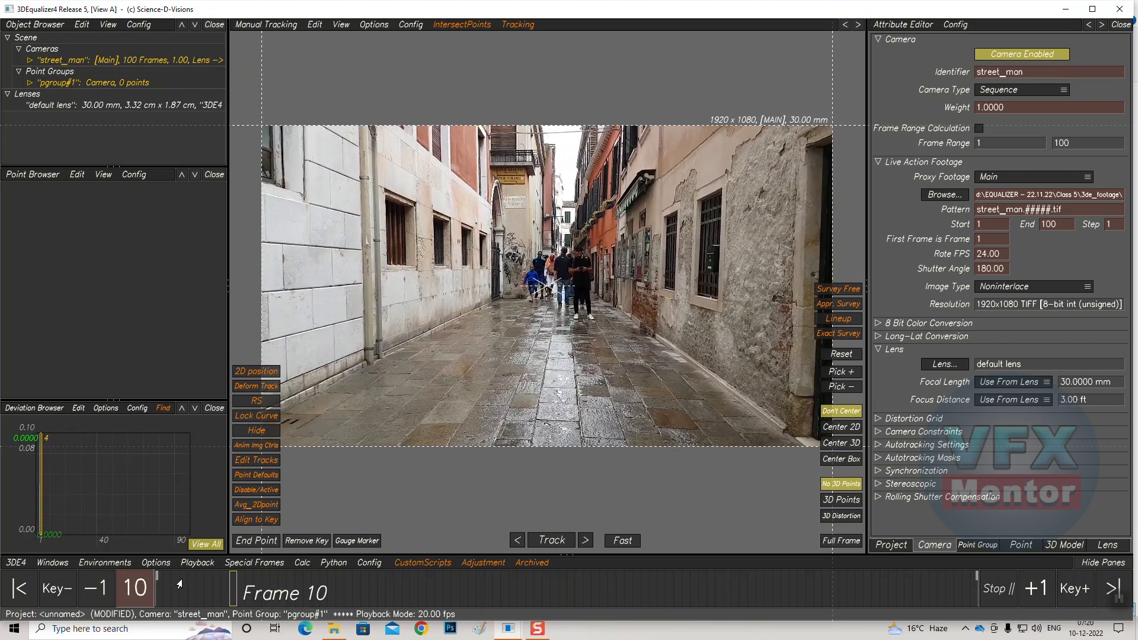
key(space)
drag(264, 593, 142, 593)
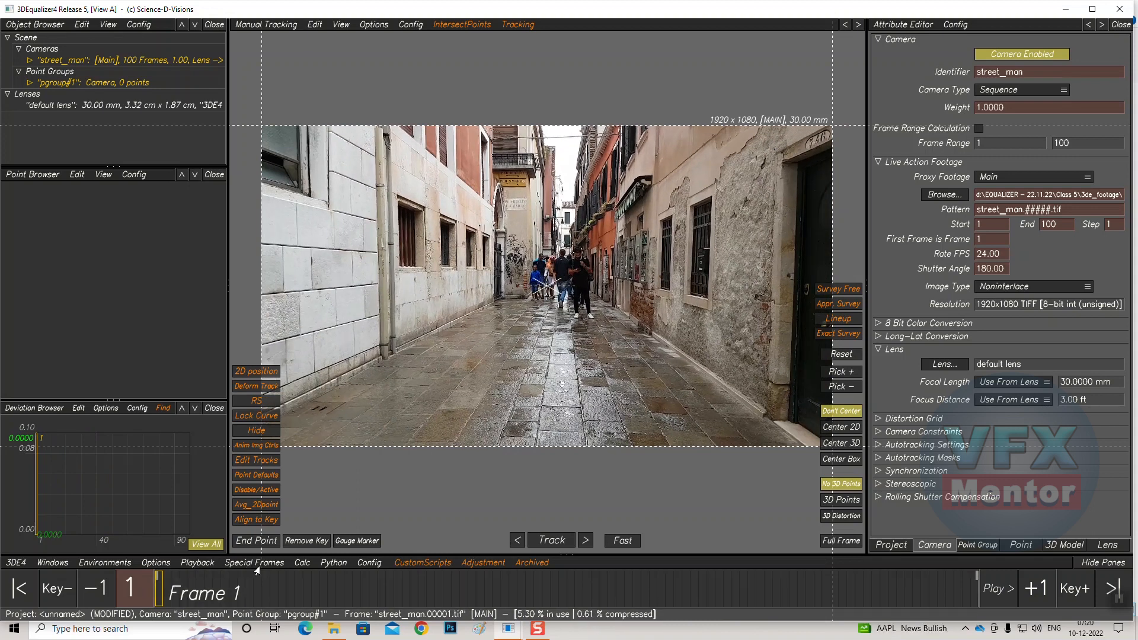
Export a buffer compression file for the footage
click(185, 564)
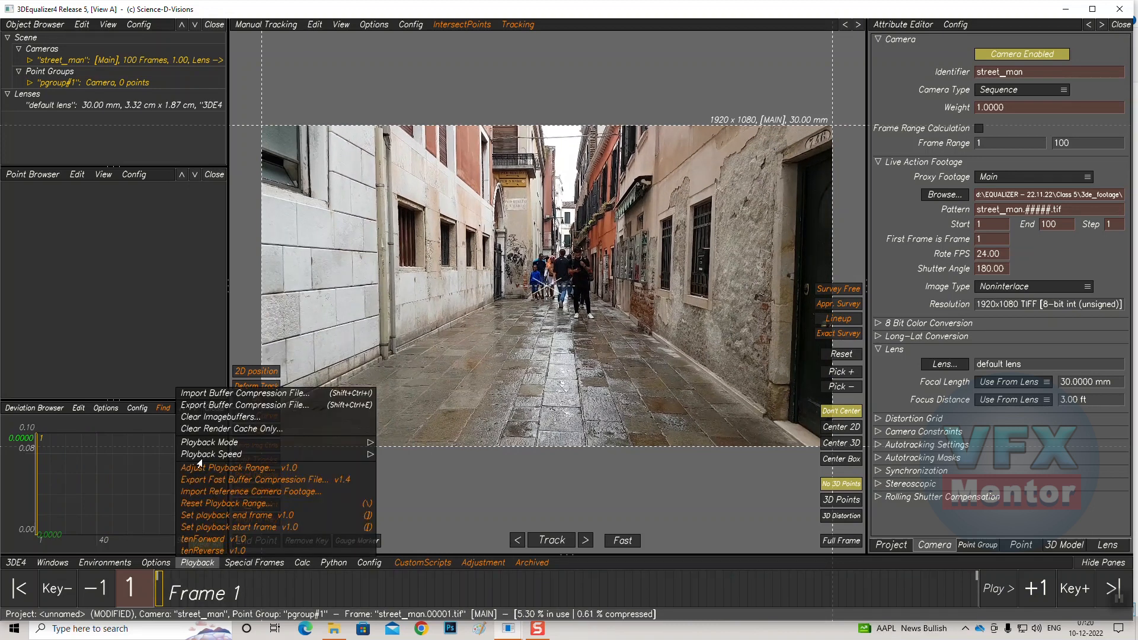
click(211, 405)
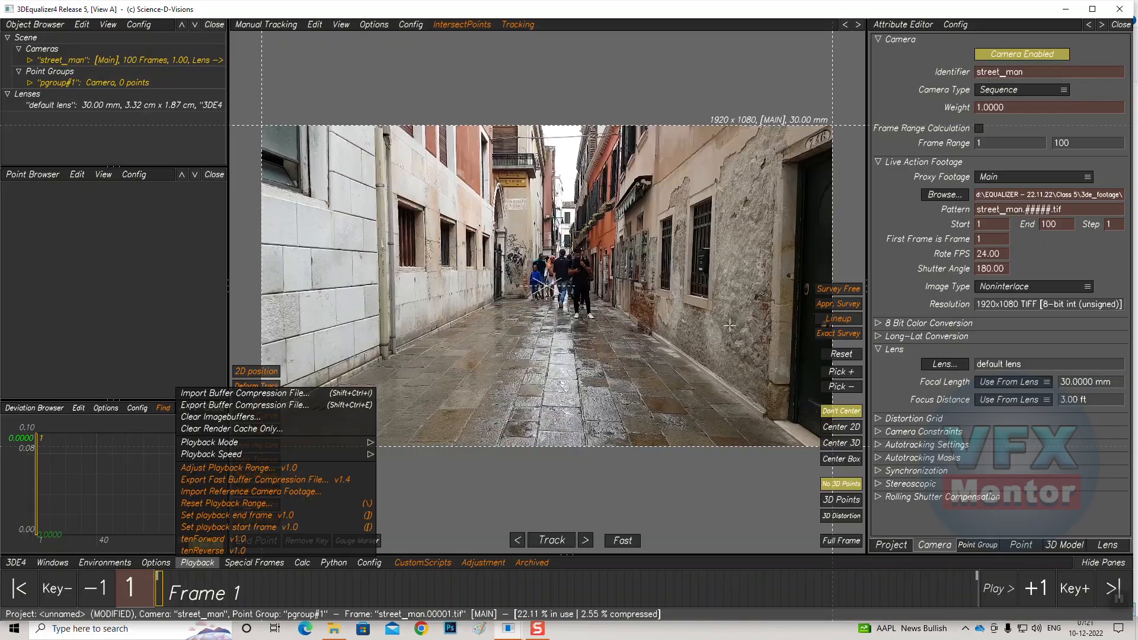
click(184, 377)
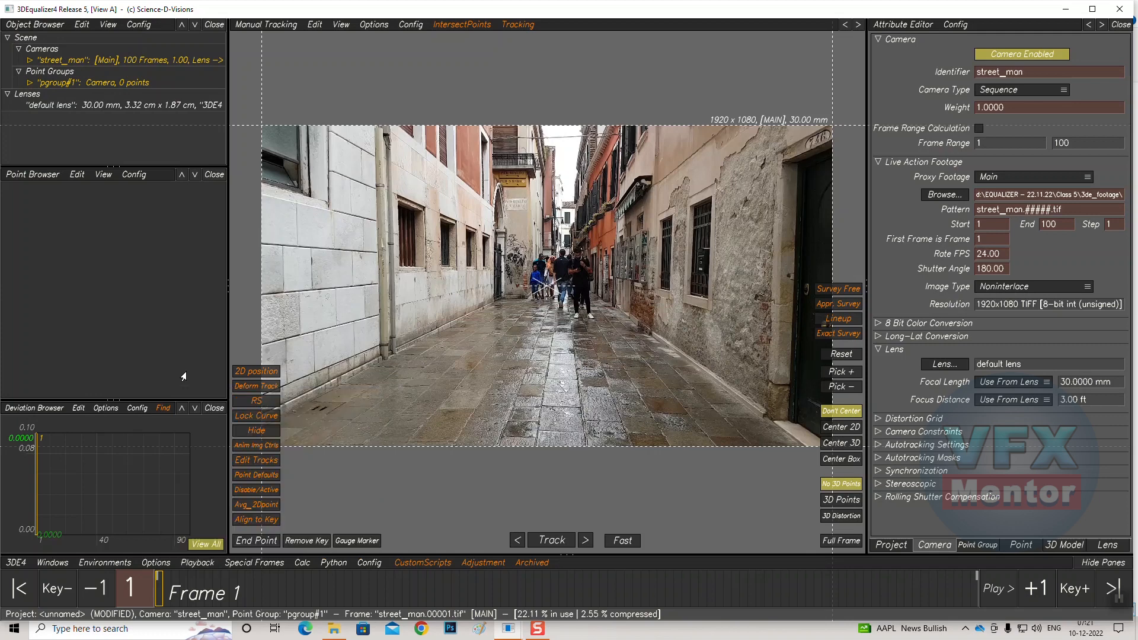
Play the buffered footage and return to frame 1
key(space)
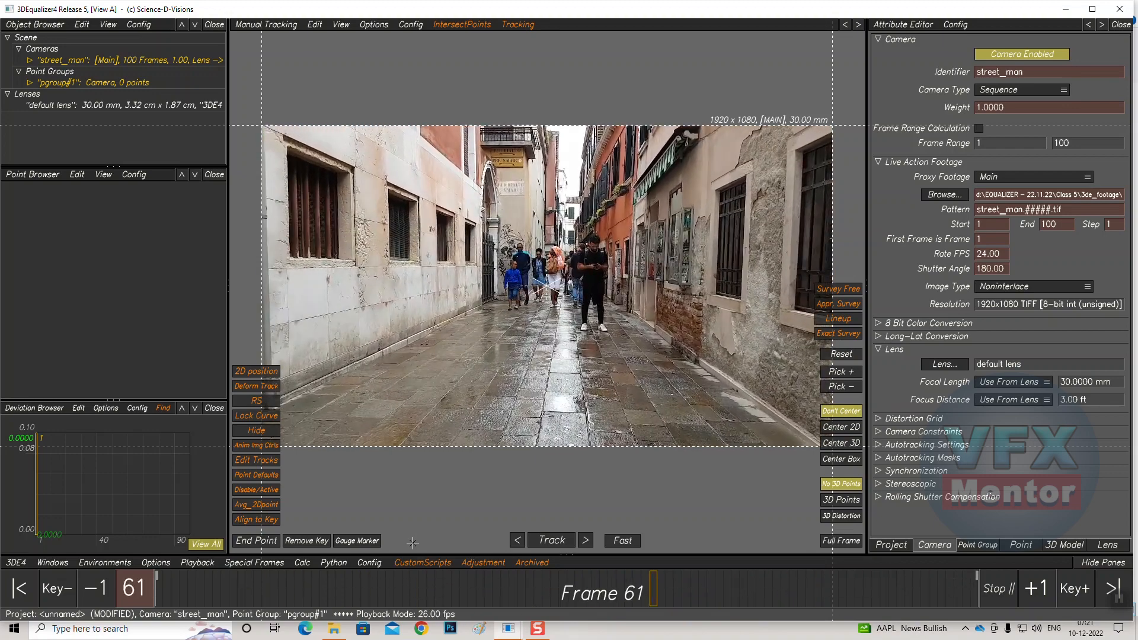
key(space)
drag(279, 587, 157, 587)
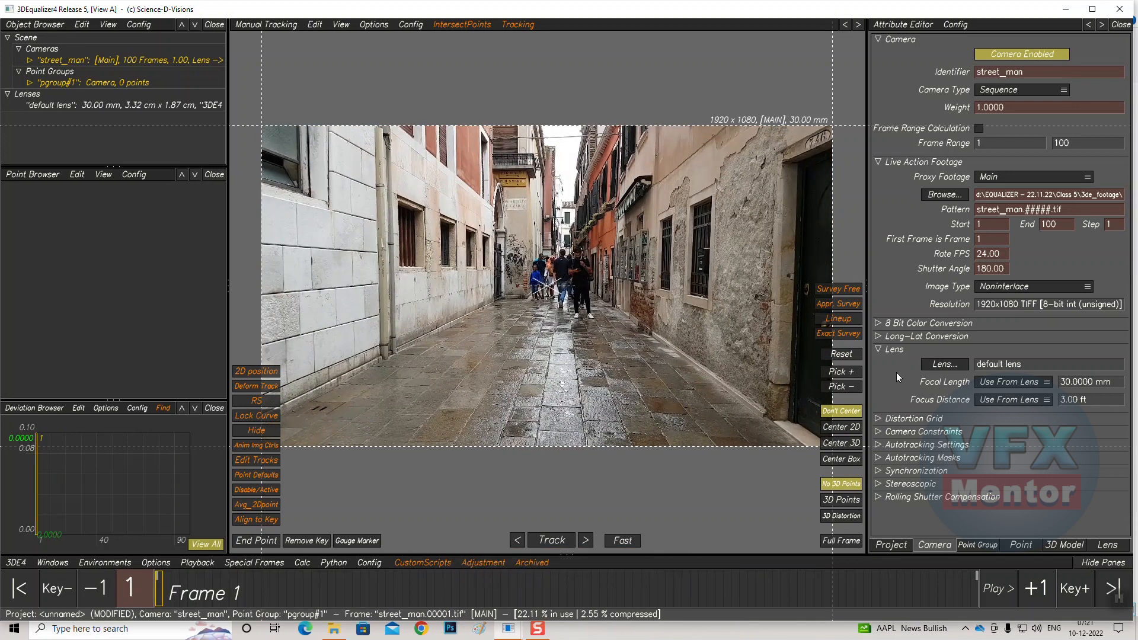
click(877, 350)
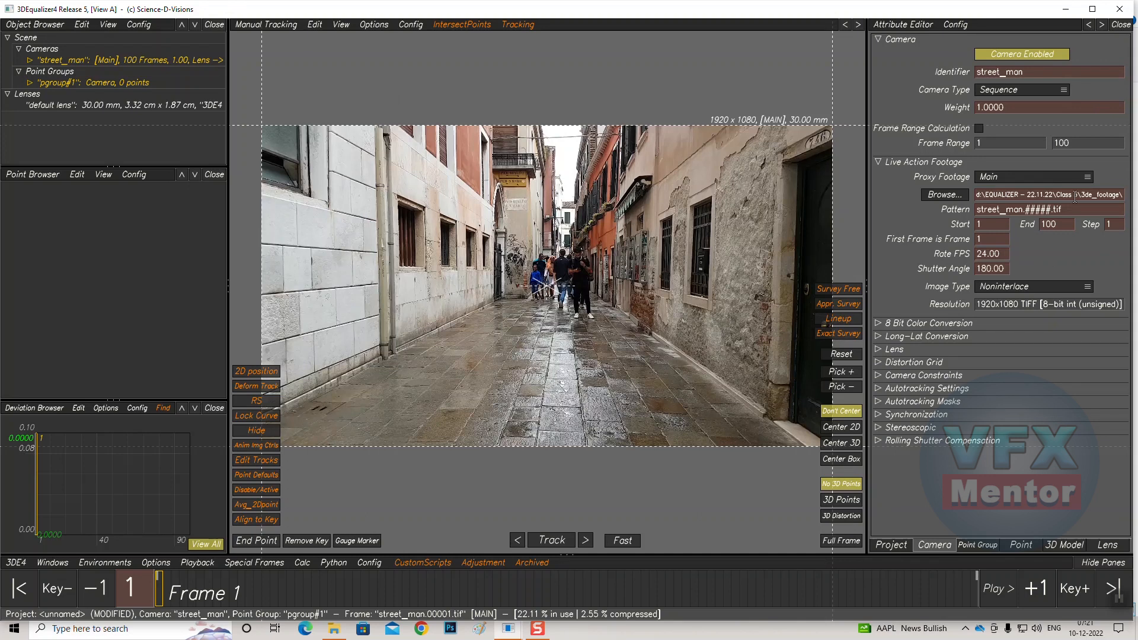
click(996, 225)
Save the project as Street_track_V01 in the Class 5 folder
click(17, 563)
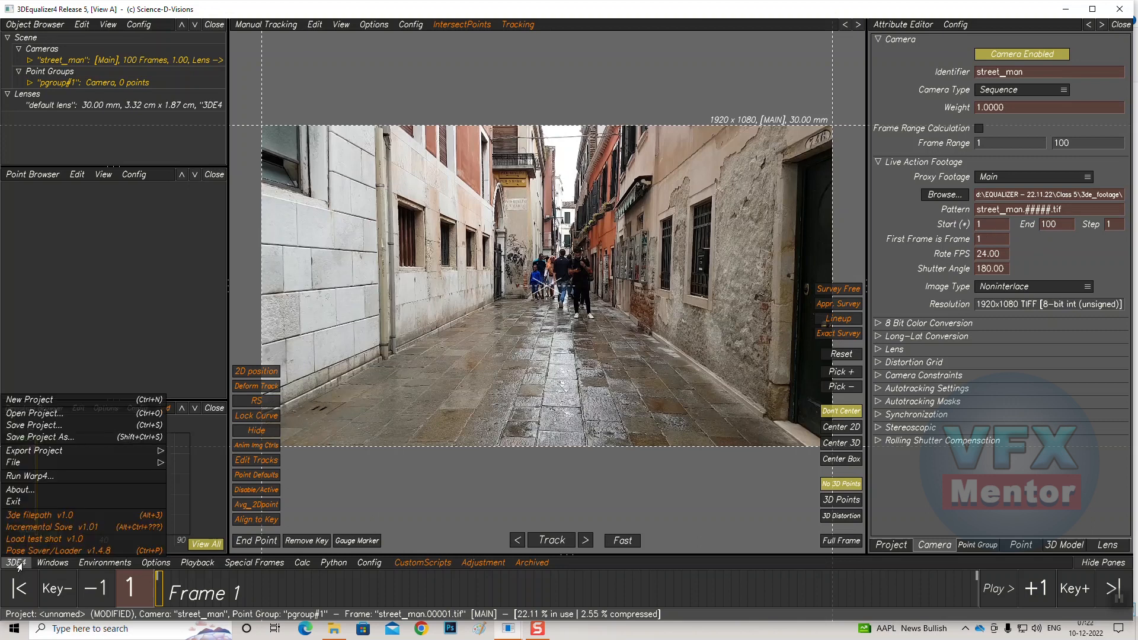
click(33, 425)
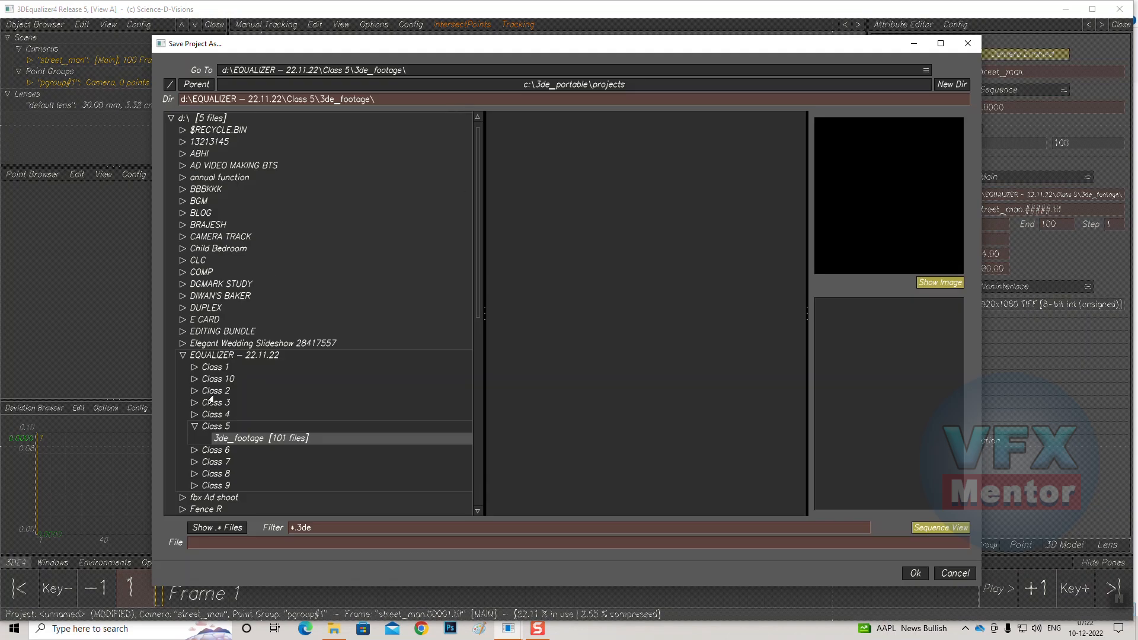
click(214, 427)
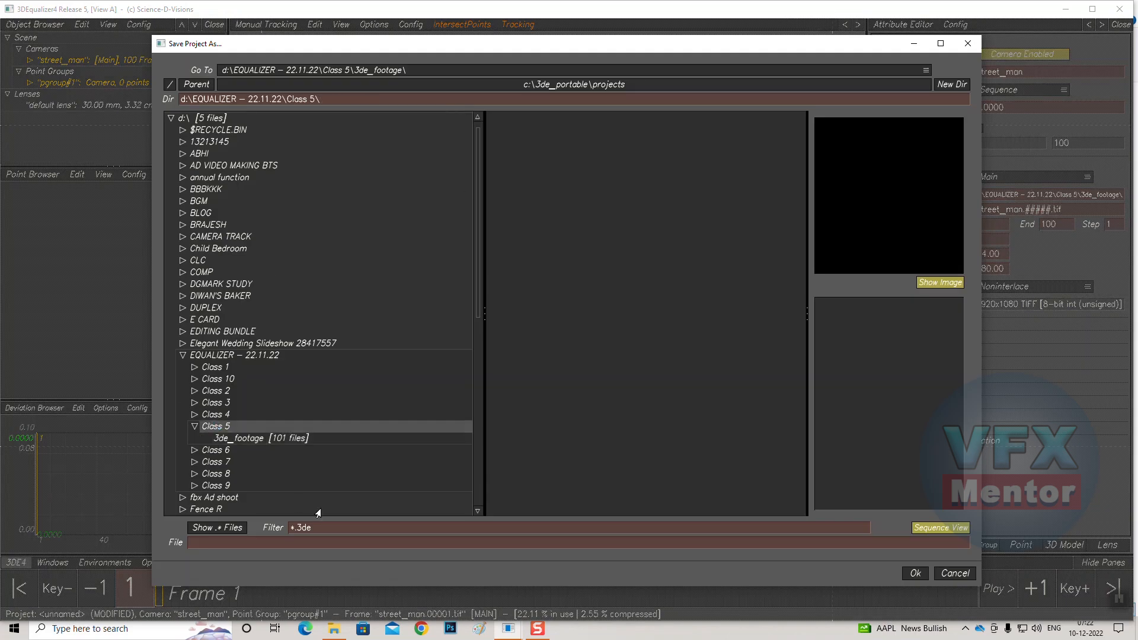
click(211, 542)
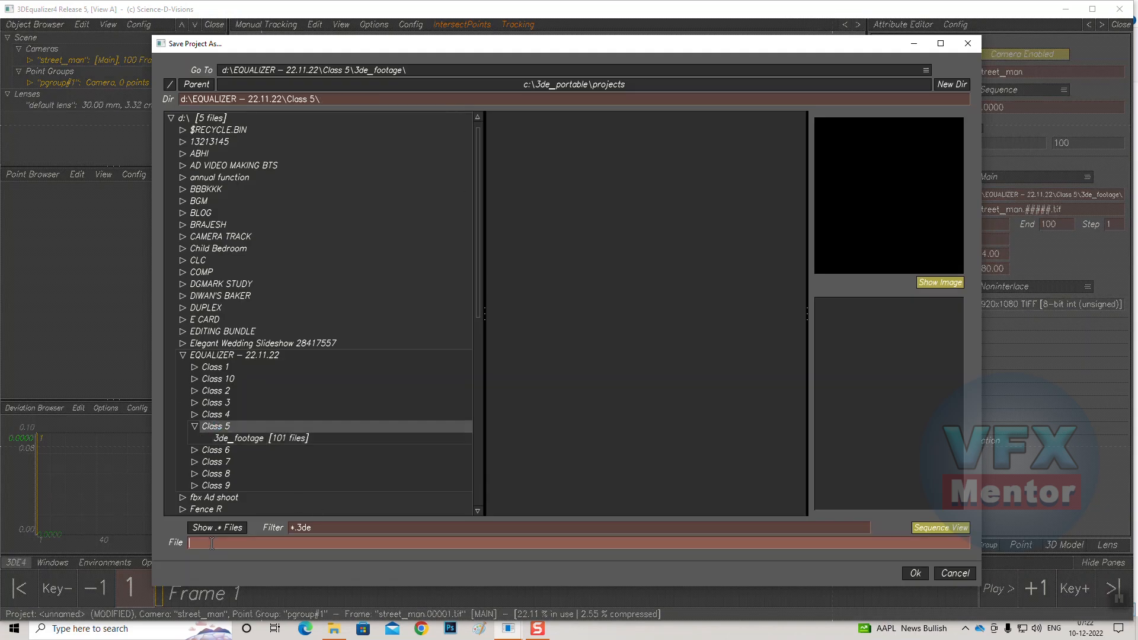
text(Street_track_v01)
key(BackSpace)
key(BackSpace)
key(BackSpace)
text(V01)
click(913, 574)
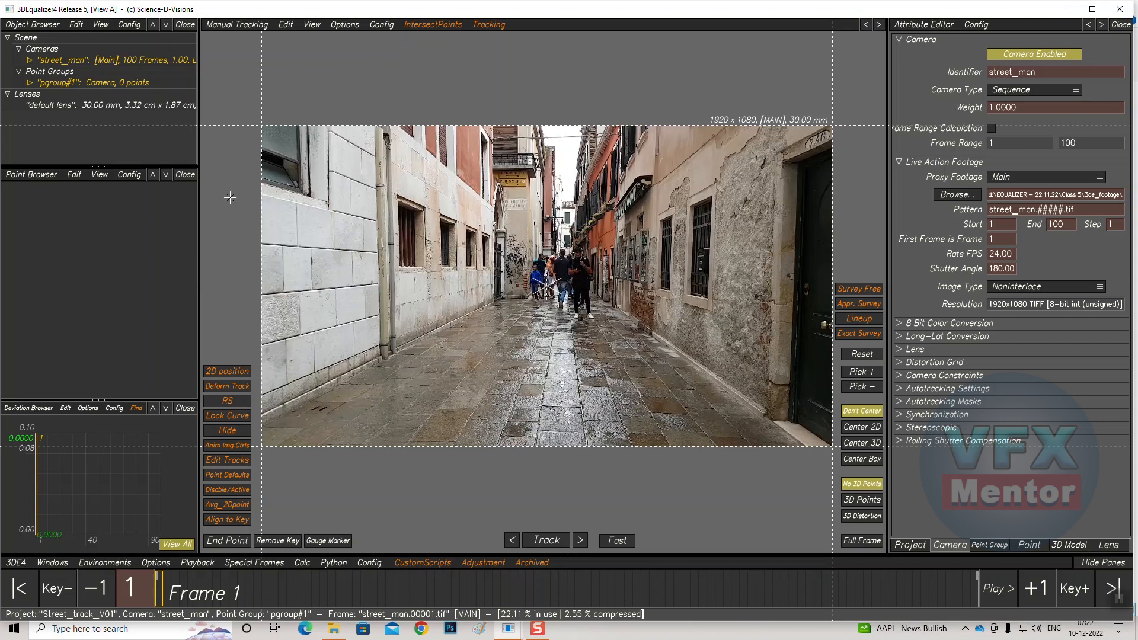
Place tracking point 01 on a floor crack near the base of the left wall
click(236, 26)
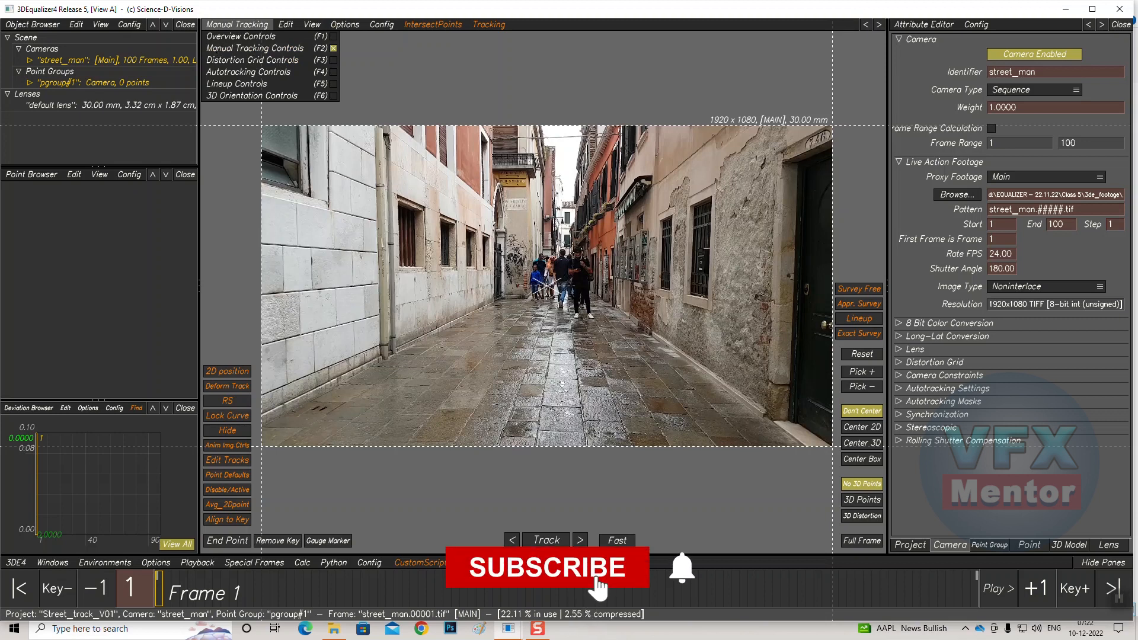
scroll(468, 360, down, 2)
scroll(468, 360, up, 6)
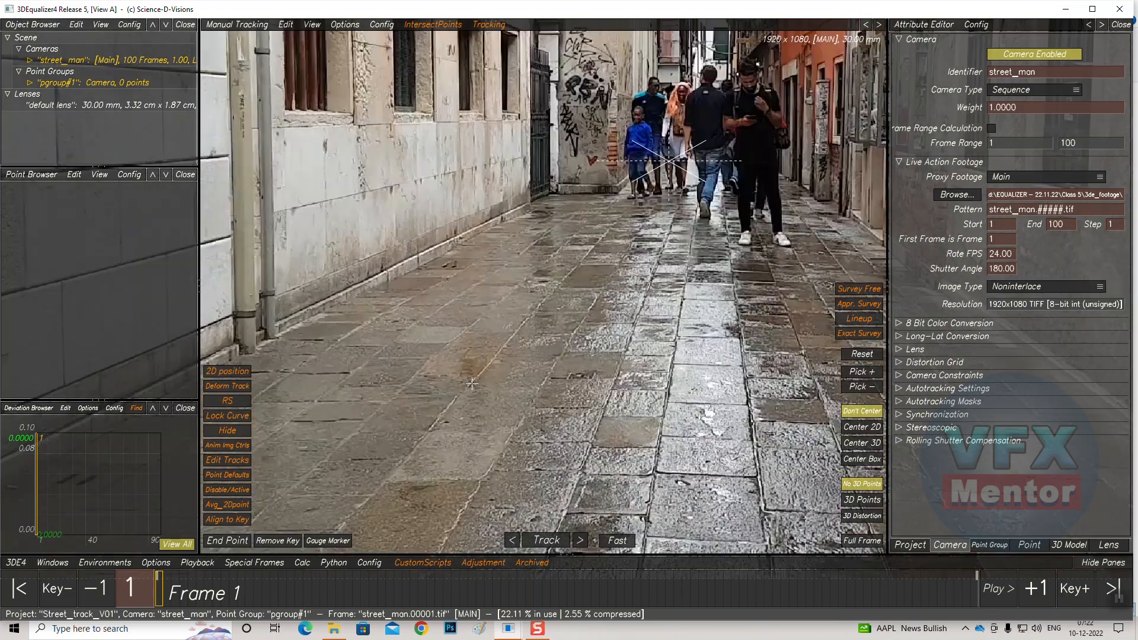
scroll(471, 380, down, 4)
scroll(451, 359, up, 4)
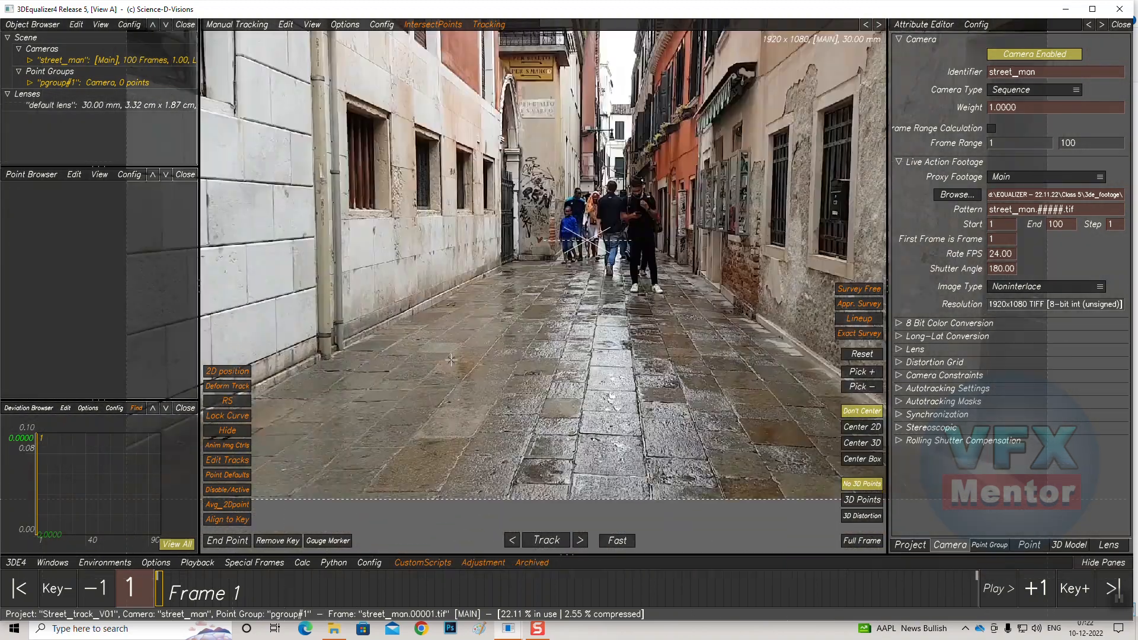
middle_drag(429, 354, 373, 339)
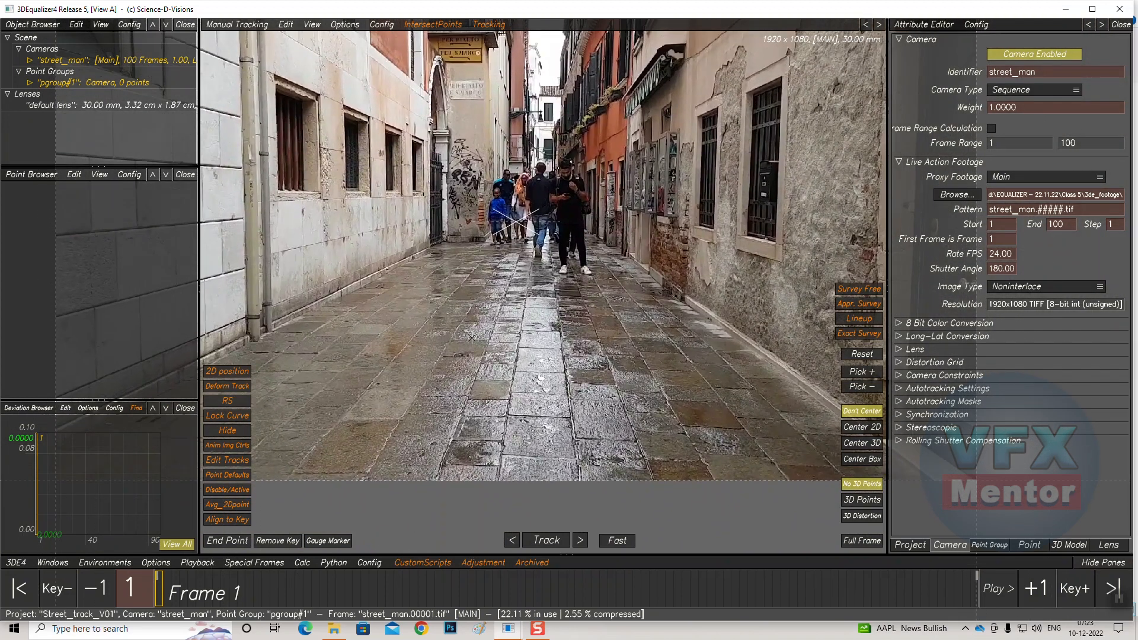
scroll(472, 337, down, 3)
scroll(472, 343, up, 3)
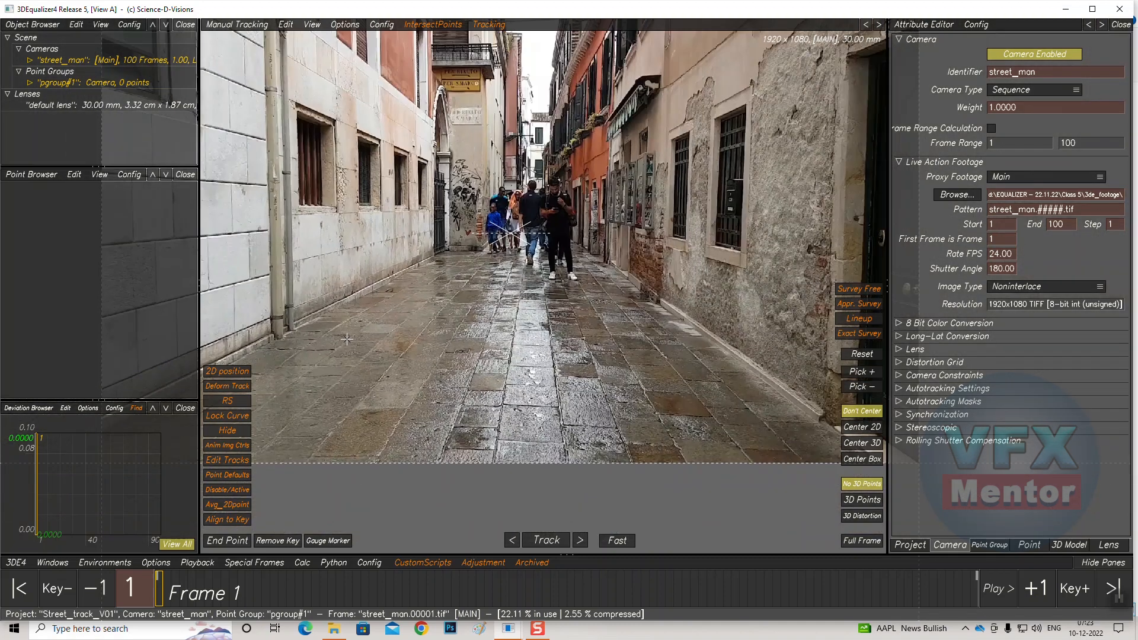
scroll(468, 332, up, 8)
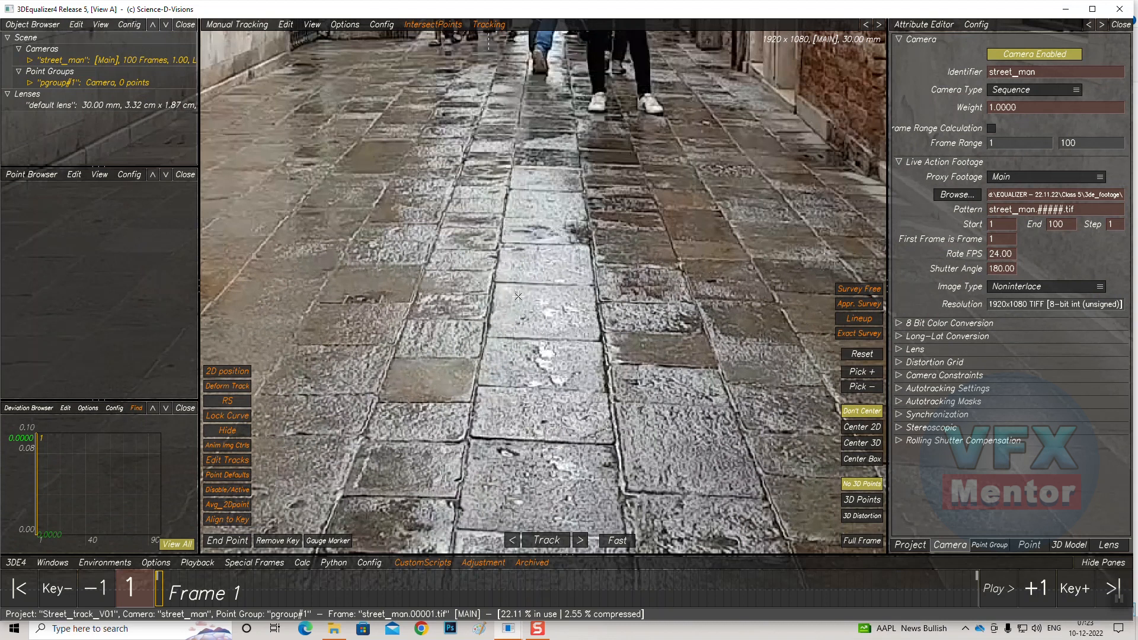
scroll(515, 296, down, 8)
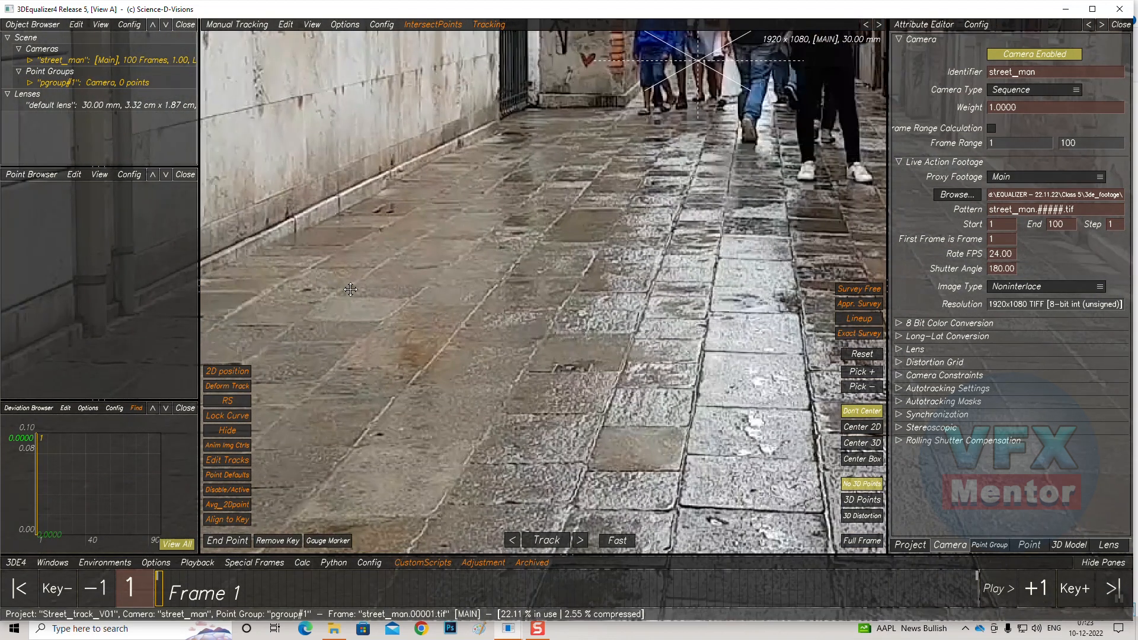
middle_drag(350, 289, 486, 267)
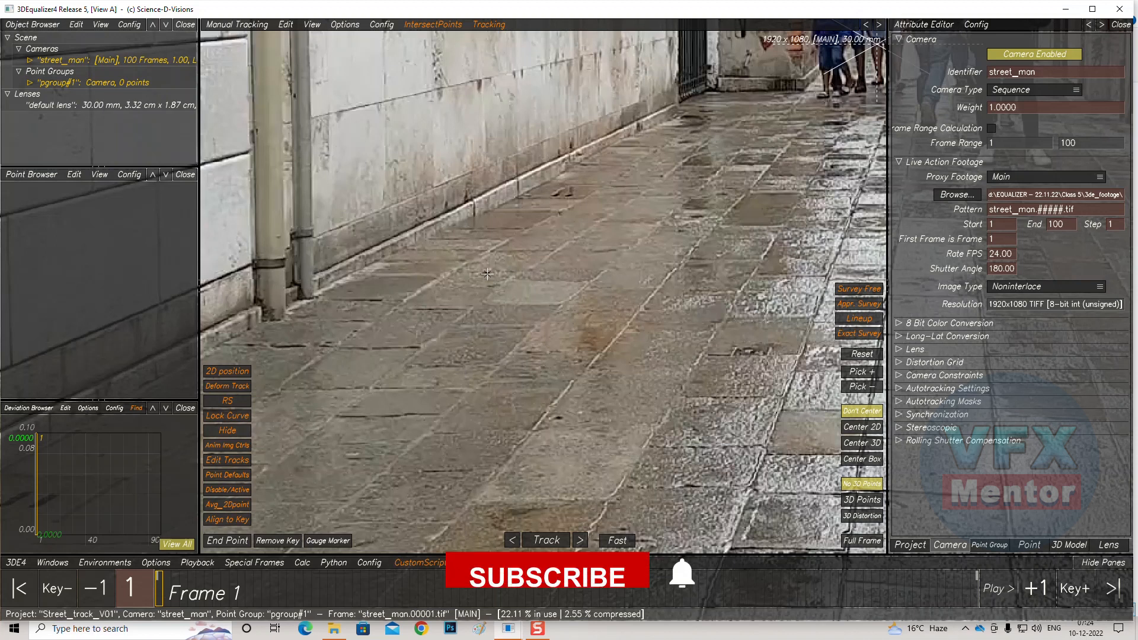
ctrl+click(487, 274)
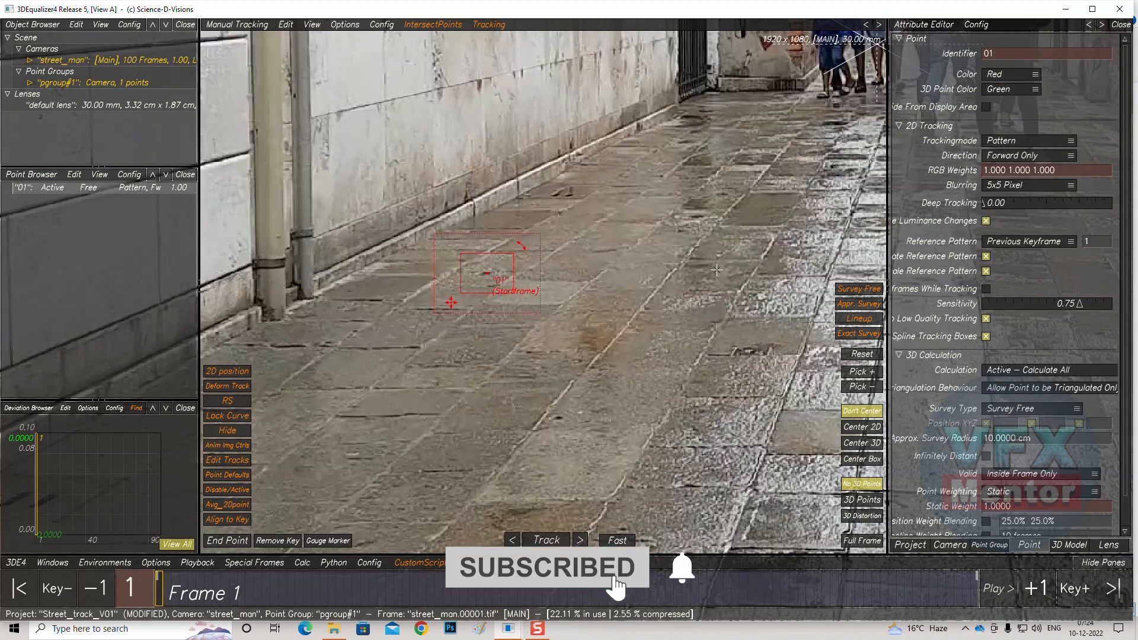
Resize point 01's pattern box and search area around the floor feature
scroll(499, 277, down, 2)
scroll(497, 277, up, 5)
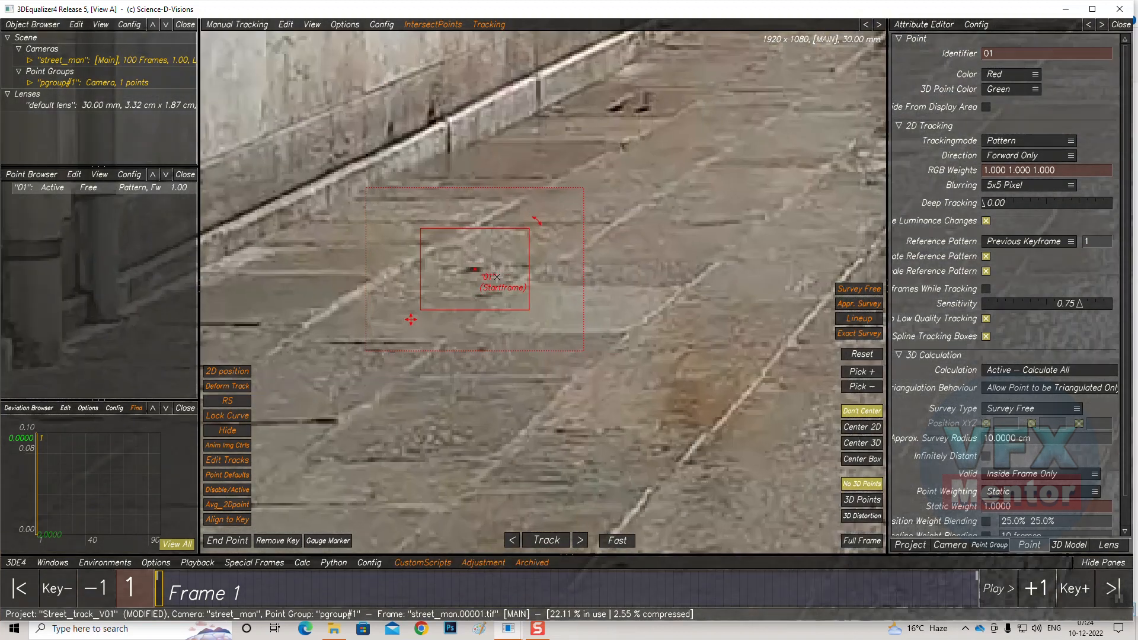
scroll(496, 277, up, 2)
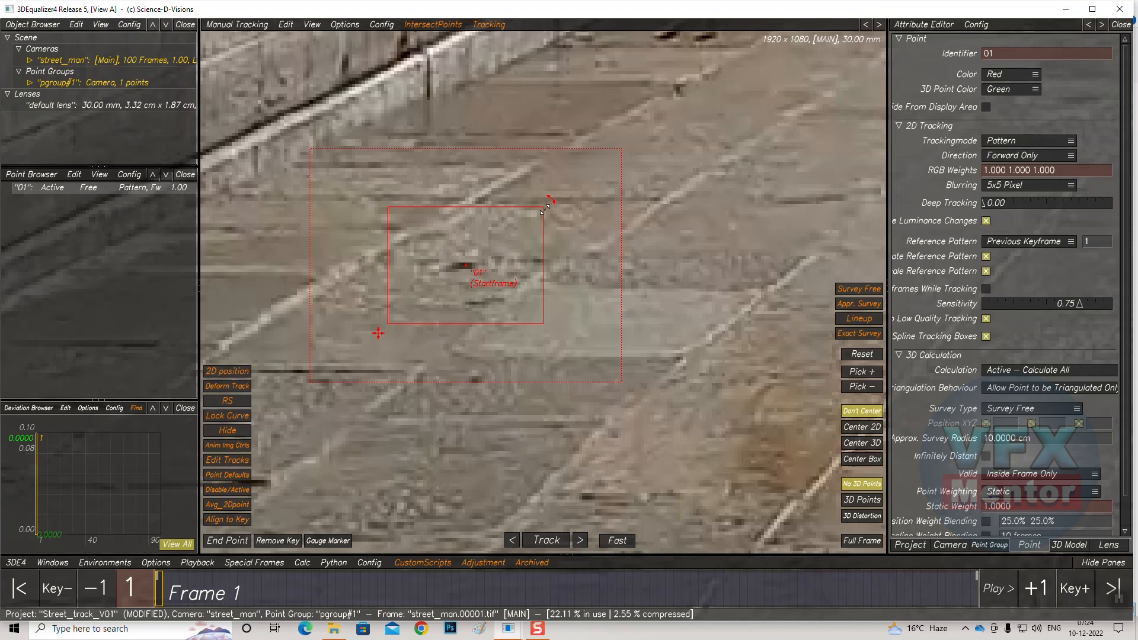
drag(544, 209, 525, 212)
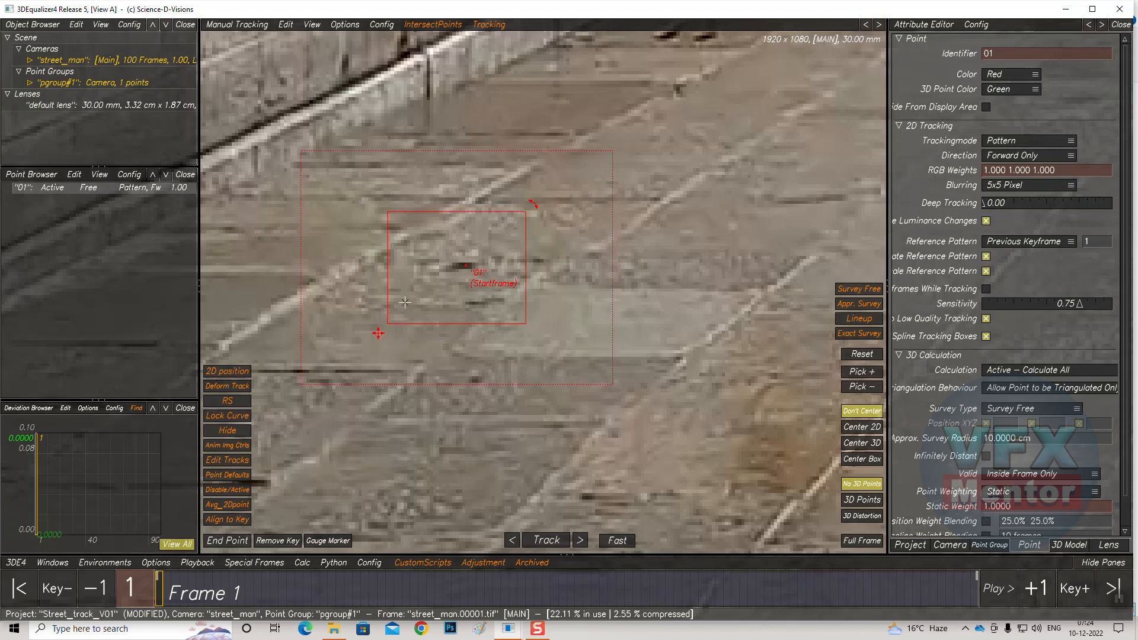
drag(388, 323, 398, 319)
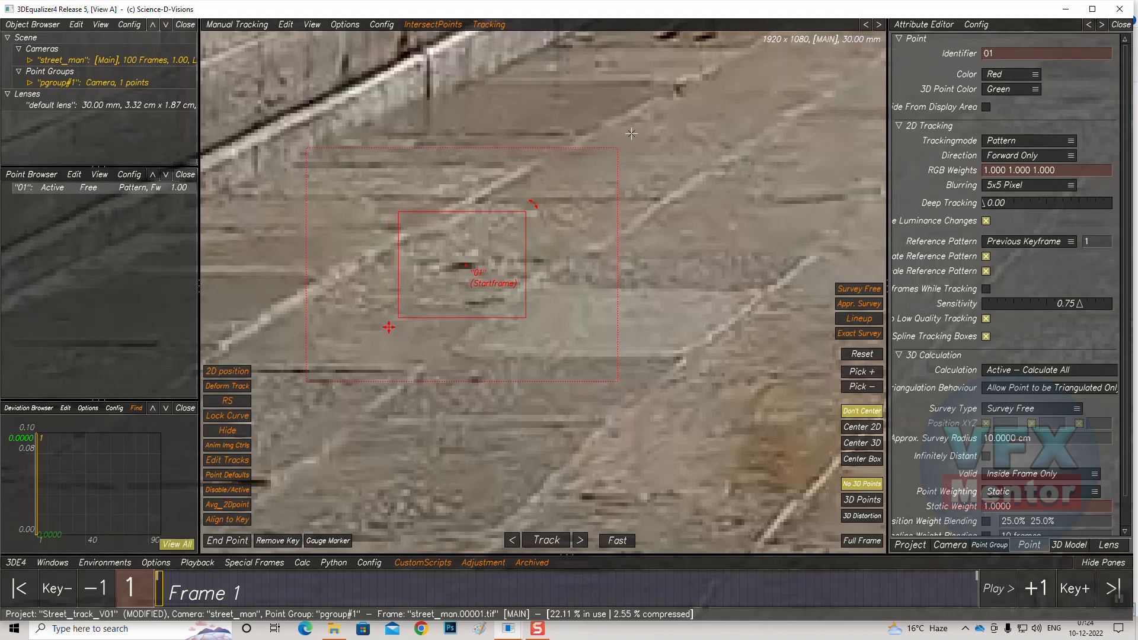
drag(617, 148, 583, 152)
Set point 01's tracking direction to Backward Only
click(1001, 157)
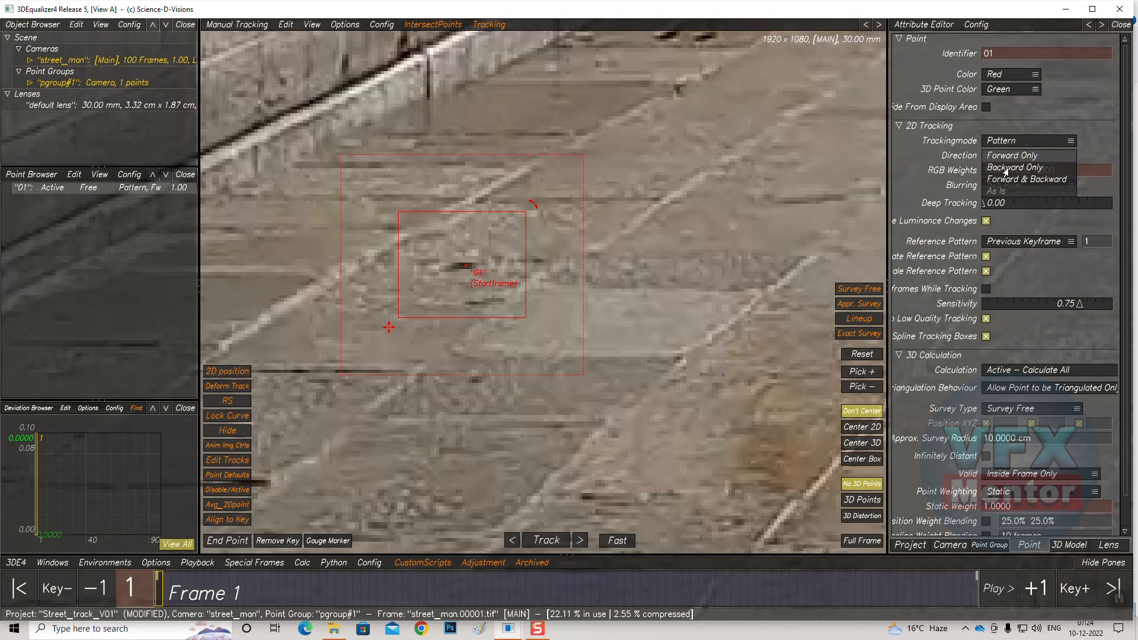
click(1004, 168)
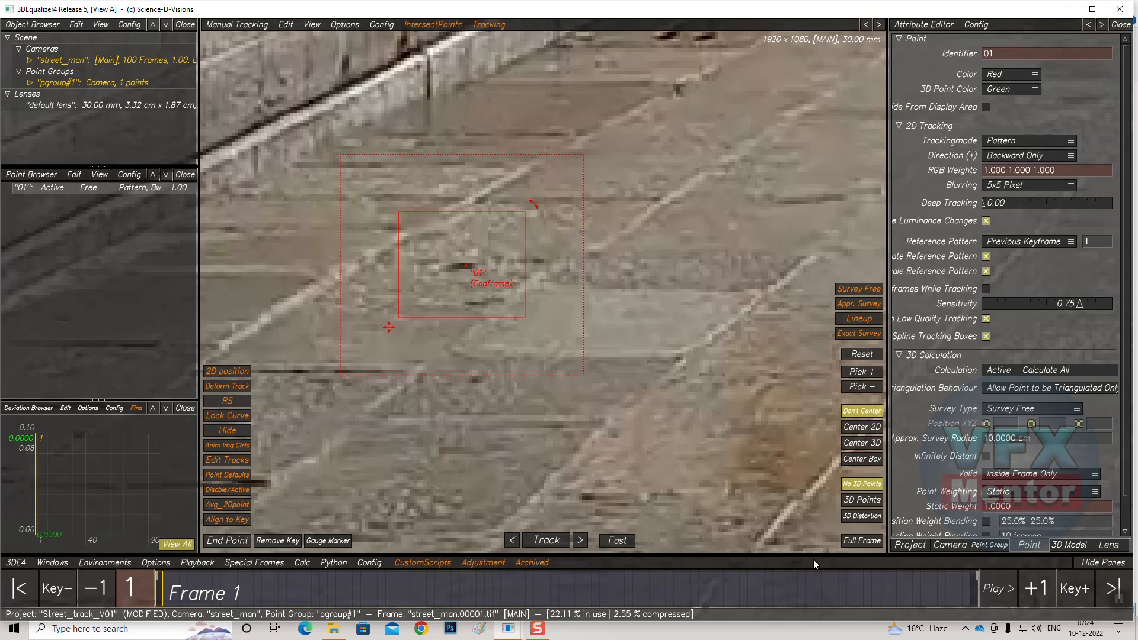
Set point 01's tracking direction to Forward Only, keeping Pattern mode, and track it forward from frame 1
click(1016, 159)
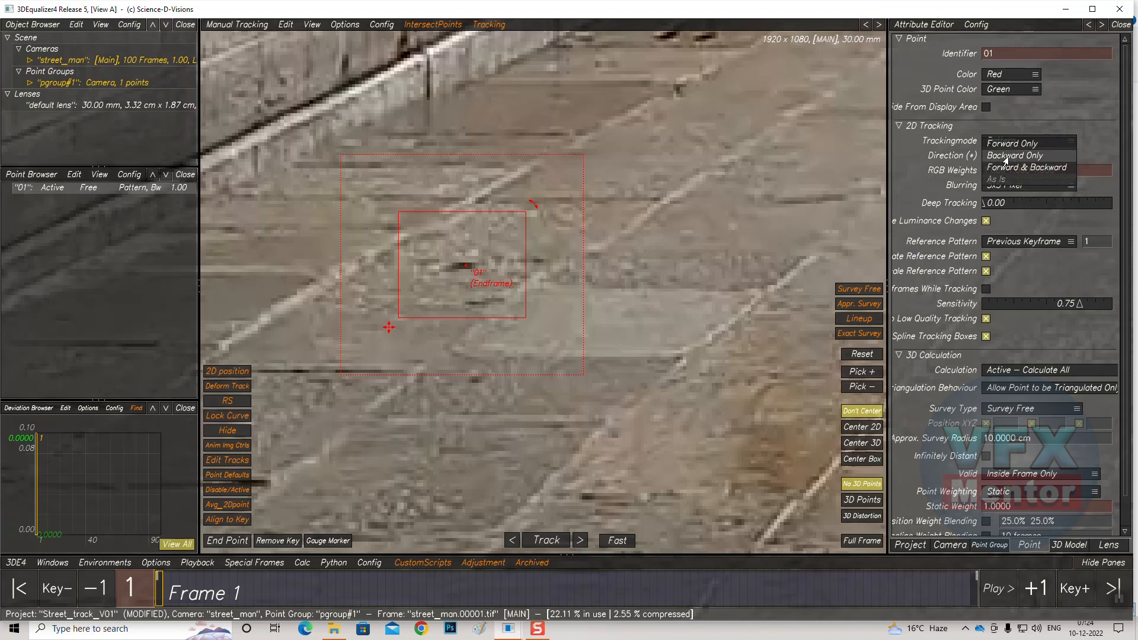
click(999, 155)
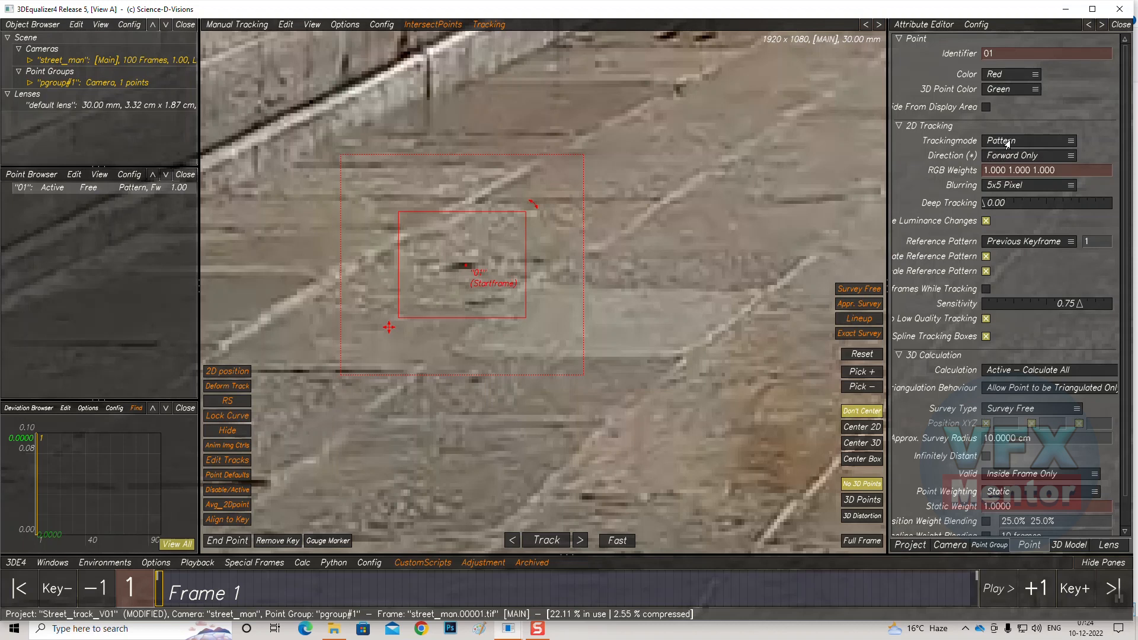
click(1007, 142)
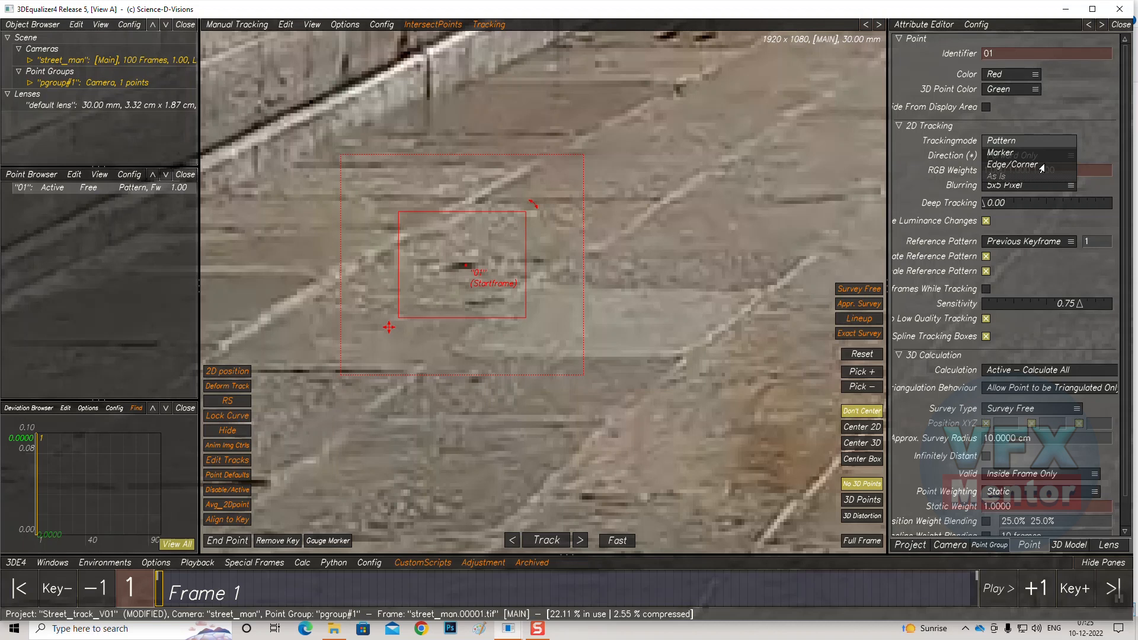
click(1018, 143)
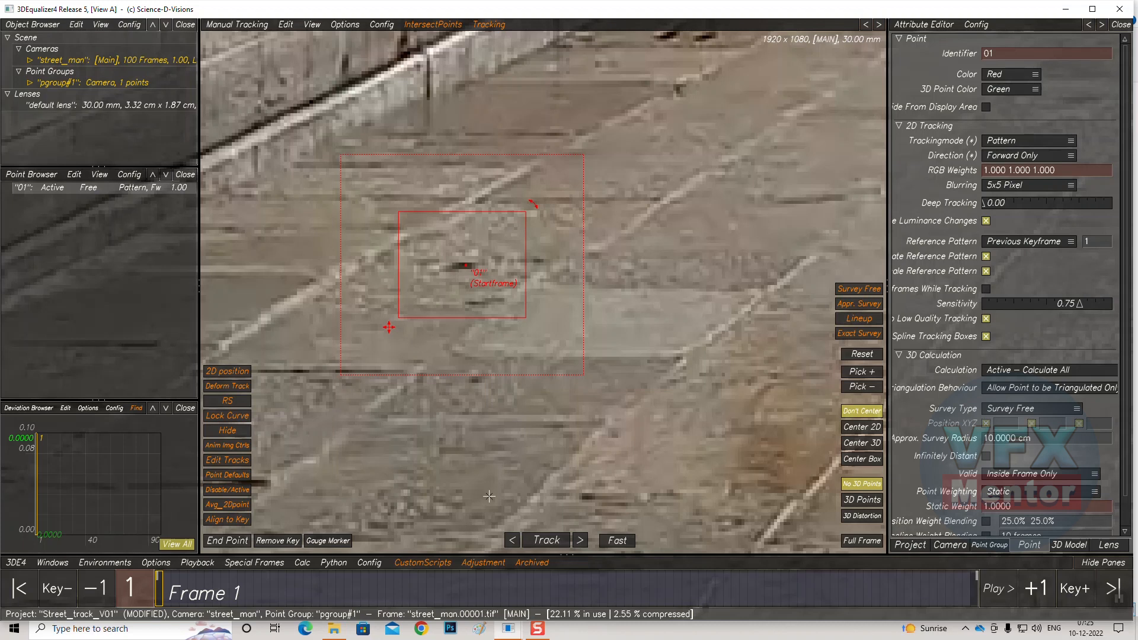
click(544, 540)
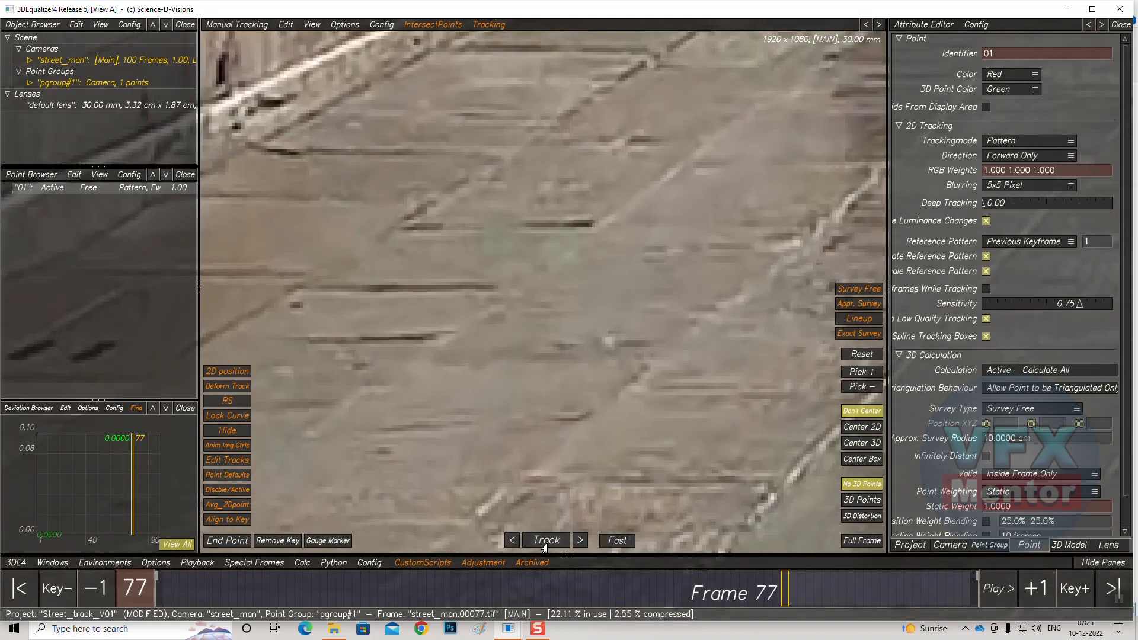
Re-place point 01 on its floor feature at frame 77 and adjust its pattern box and search area
middle_drag(397, 360, 697, 195)
middle_drag(385, 386, 795, 250)
middle_drag(403, 409, 787, 234)
middle_drag(625, 426, 724, 156)
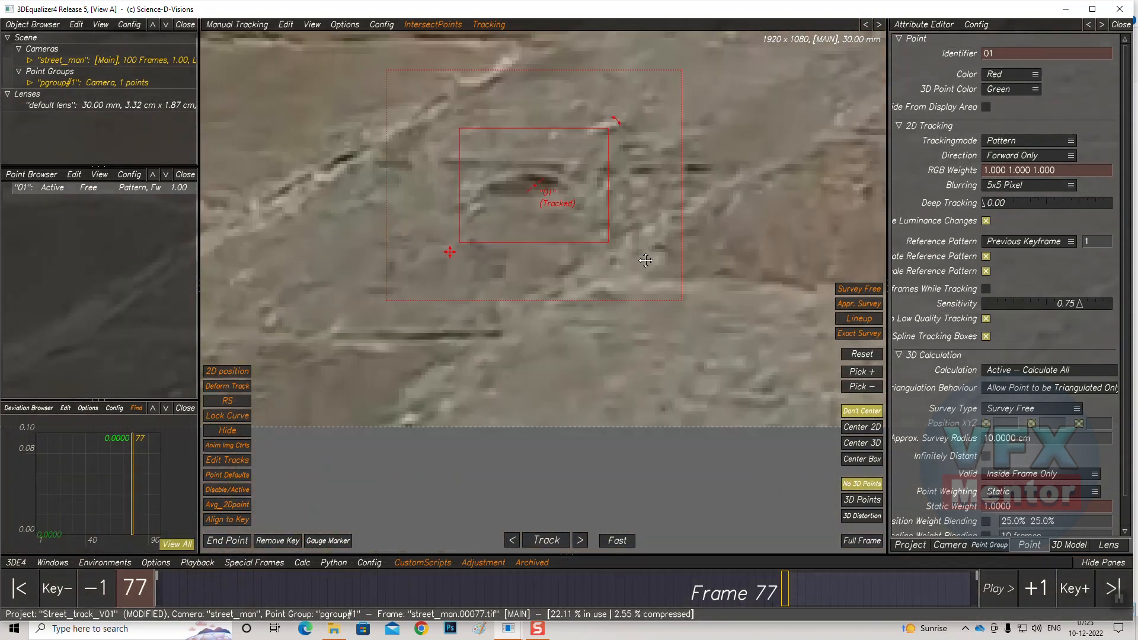
middle_drag(645, 260, 650, 314)
drag(614, 183, 580, 211)
drag(464, 297, 496, 276)
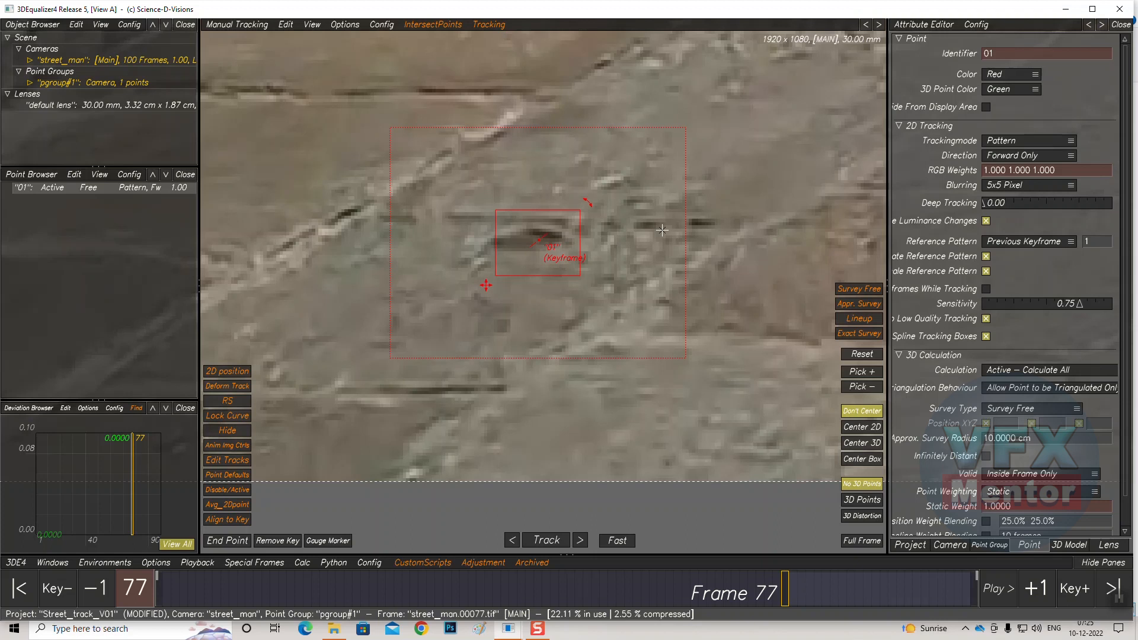
Nudge point 01 precisely onto the feature and shrink its search area
key(Right)
key(Right)
key(Right)
key(Right)
key(Right)
key(Up)
key(Up)
key(Up)
key(Up)
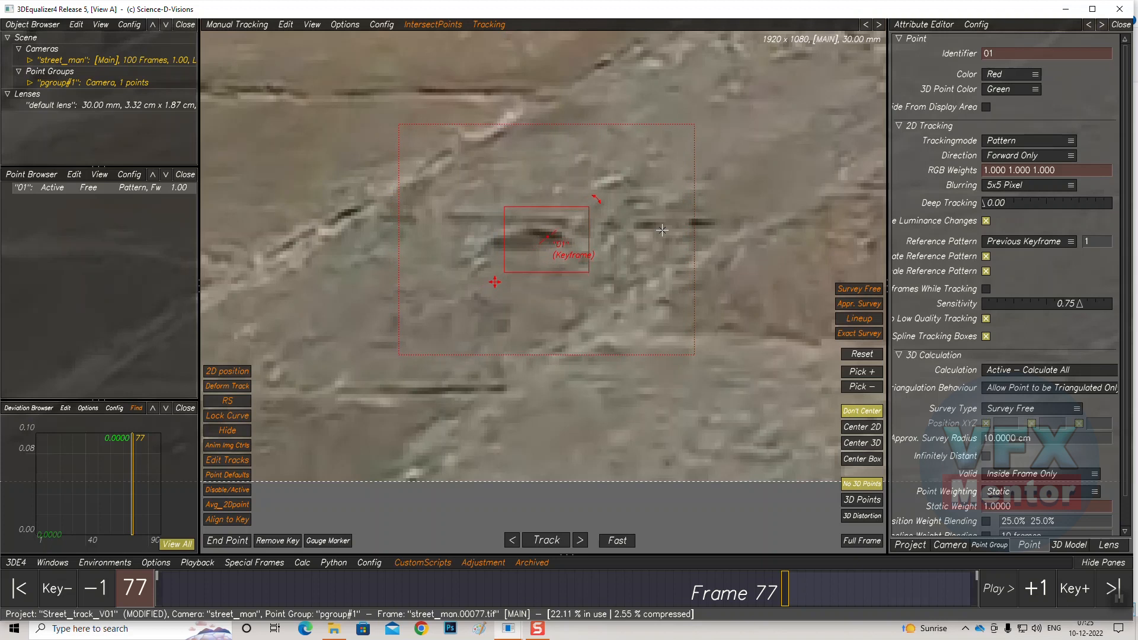
key(Down)
key(Left)
key(Left)
key(Left)
key(Left)
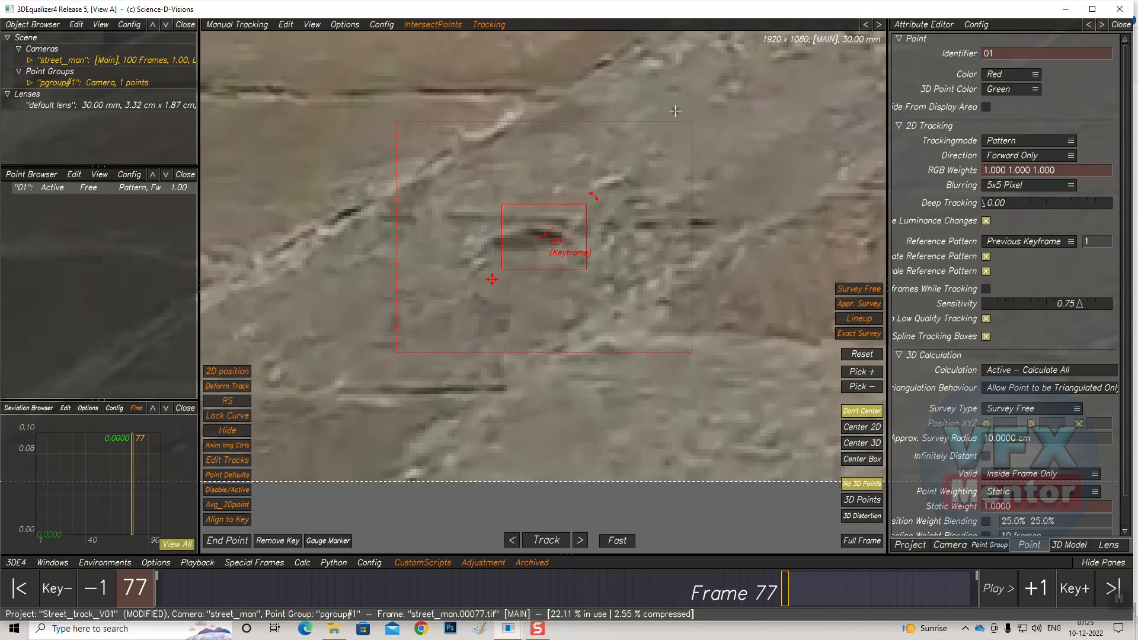
drag(690, 127, 629, 170)
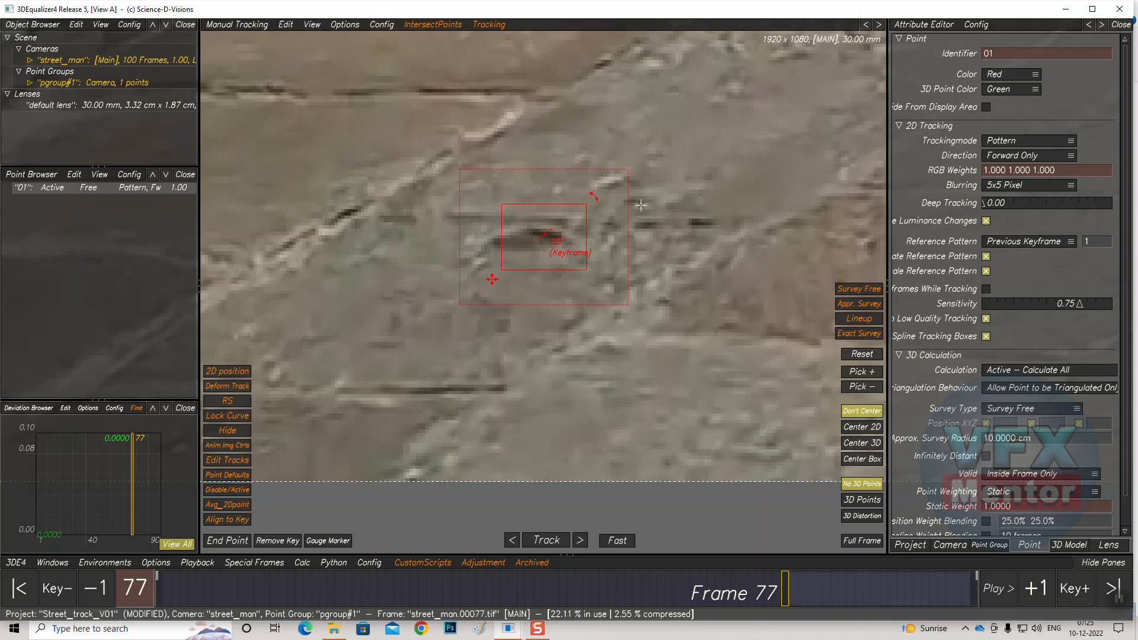
Continue tracking point 01 forward and end its track at frame 87
click(546, 540)
middle_drag(458, 354, 777, 135)
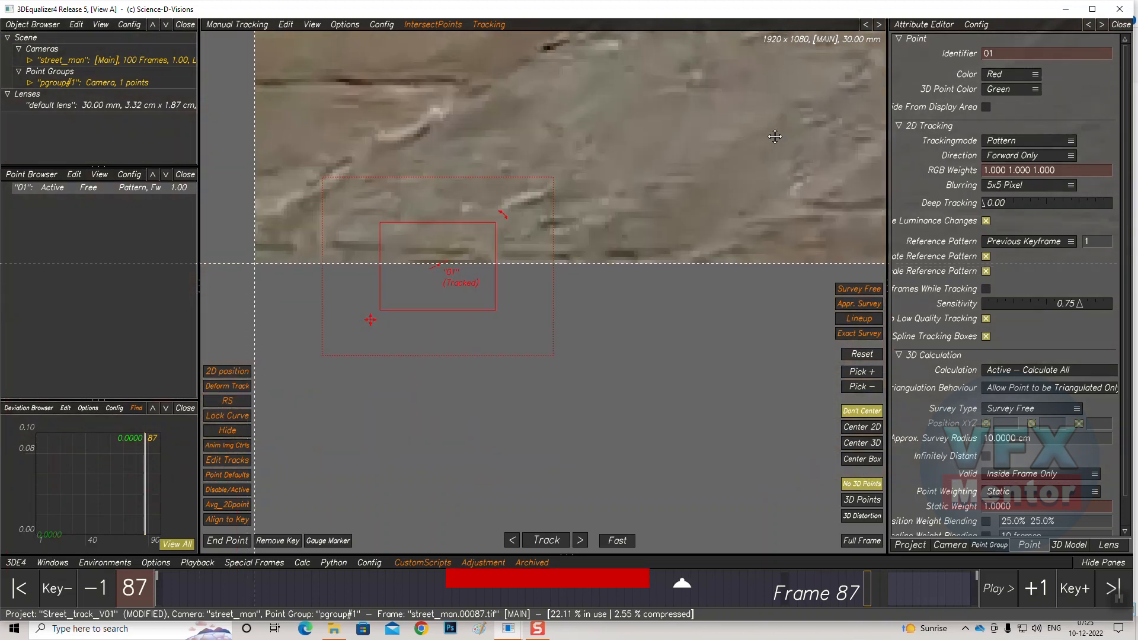
middle_drag(567, 299, 554, 322)
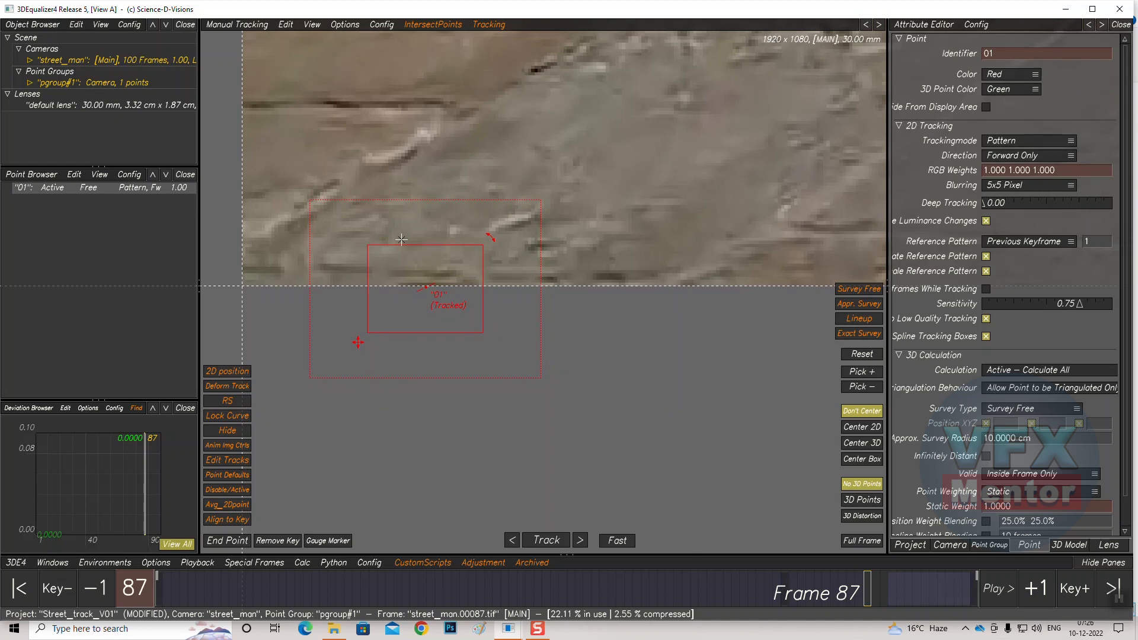
click(224, 541)
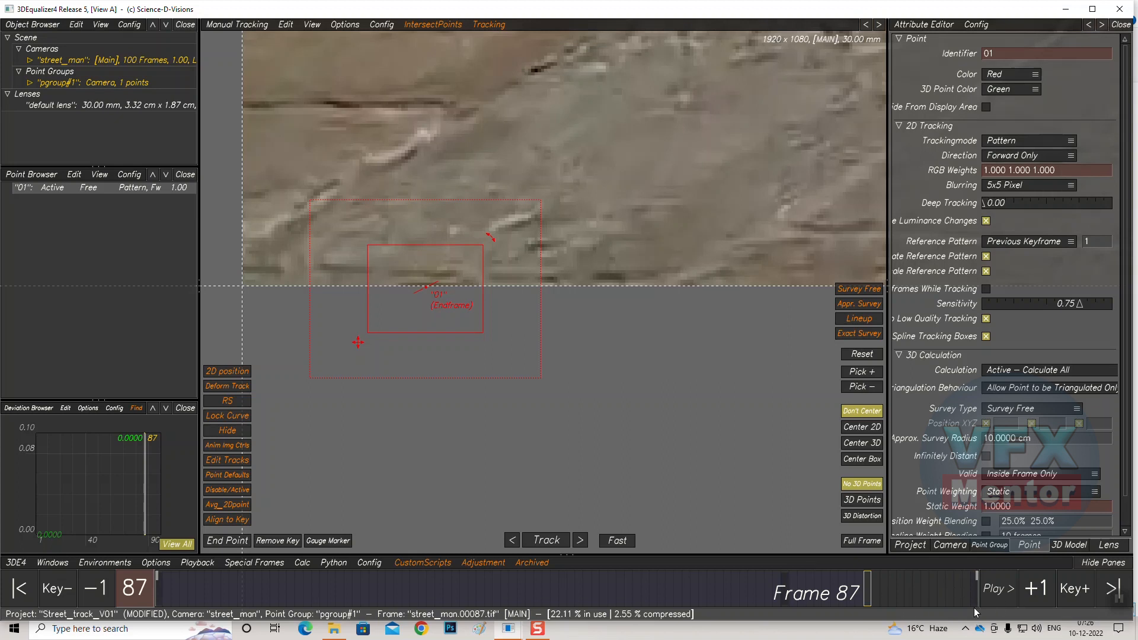
Go to frame 100 and place tracking point 02 on a floor crack near the left wall
drag(863, 586, 1013, 595)
middle_drag(499, 165, 453, 308)
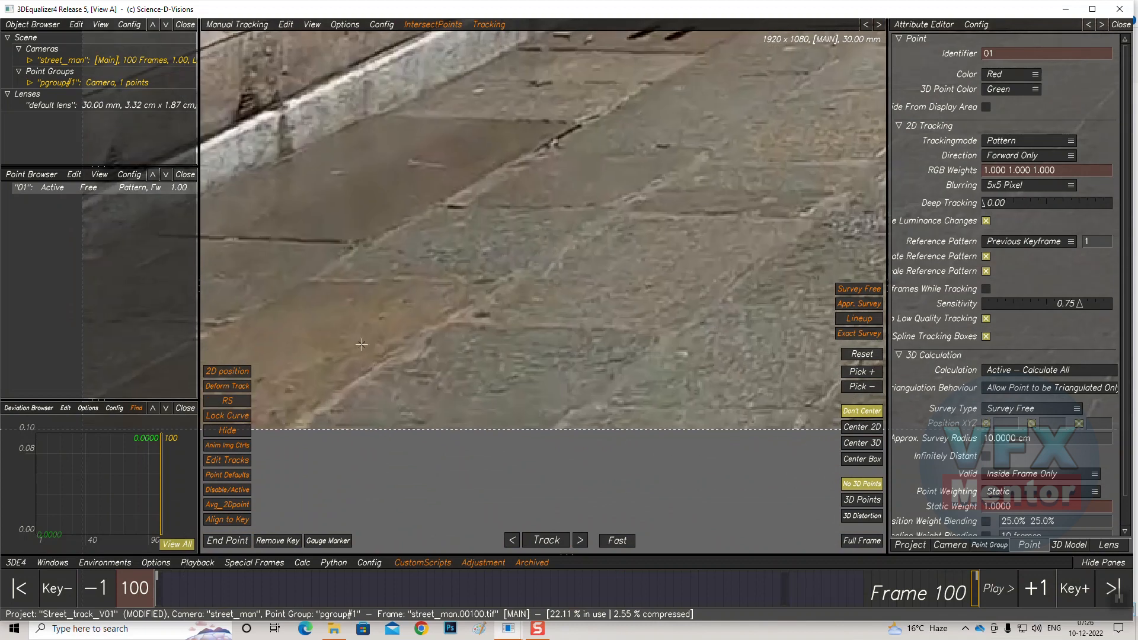
scroll(465, 351, down, 5)
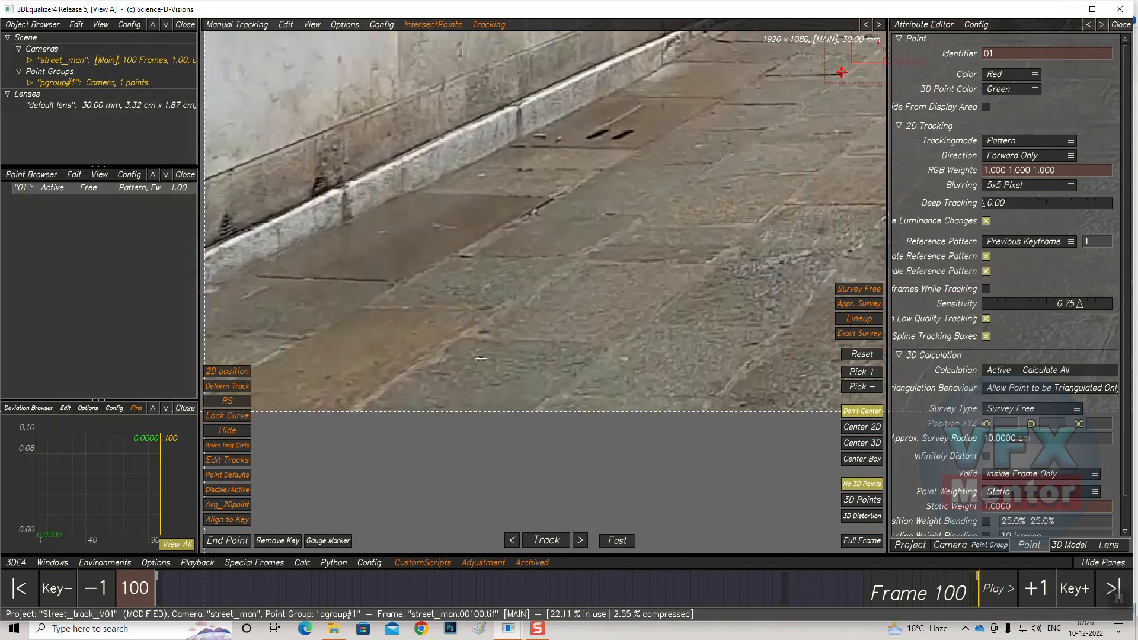
scroll(661, 347, up, 8)
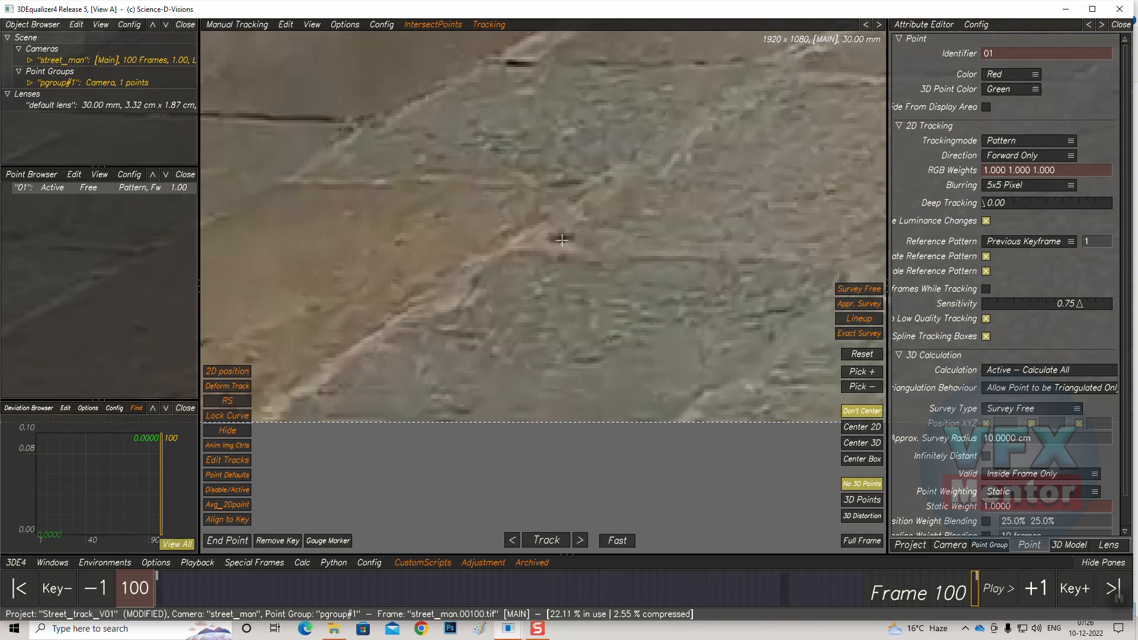
ctrl+click(564, 237)
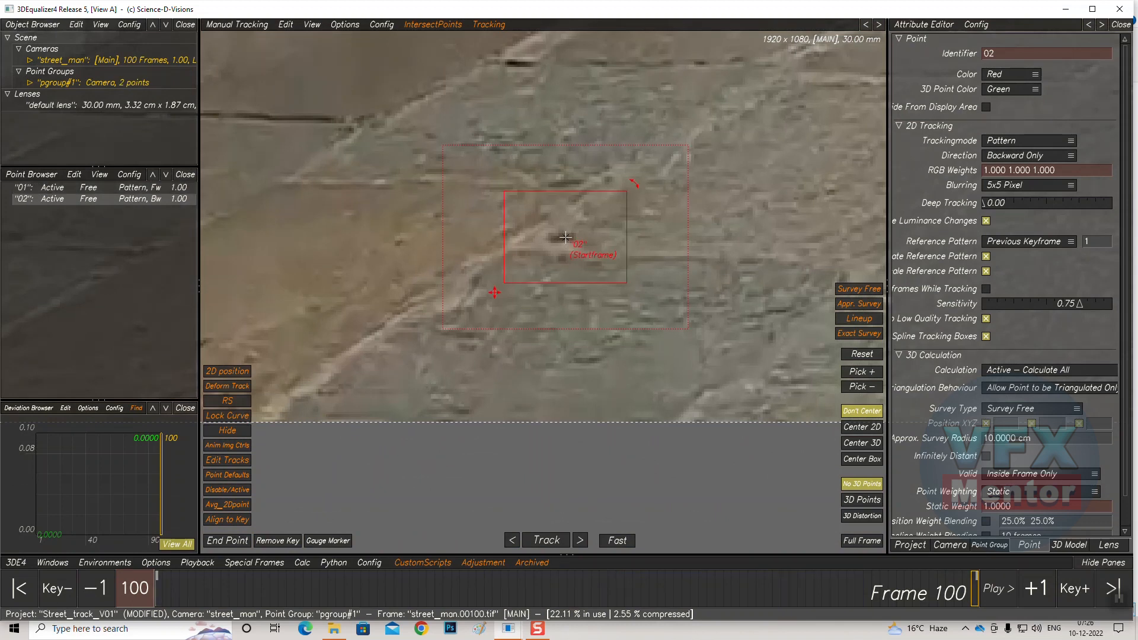
Resize point 02's pattern box and search area and track it backward
drag(503, 286, 518, 276)
drag(624, 193, 618, 198)
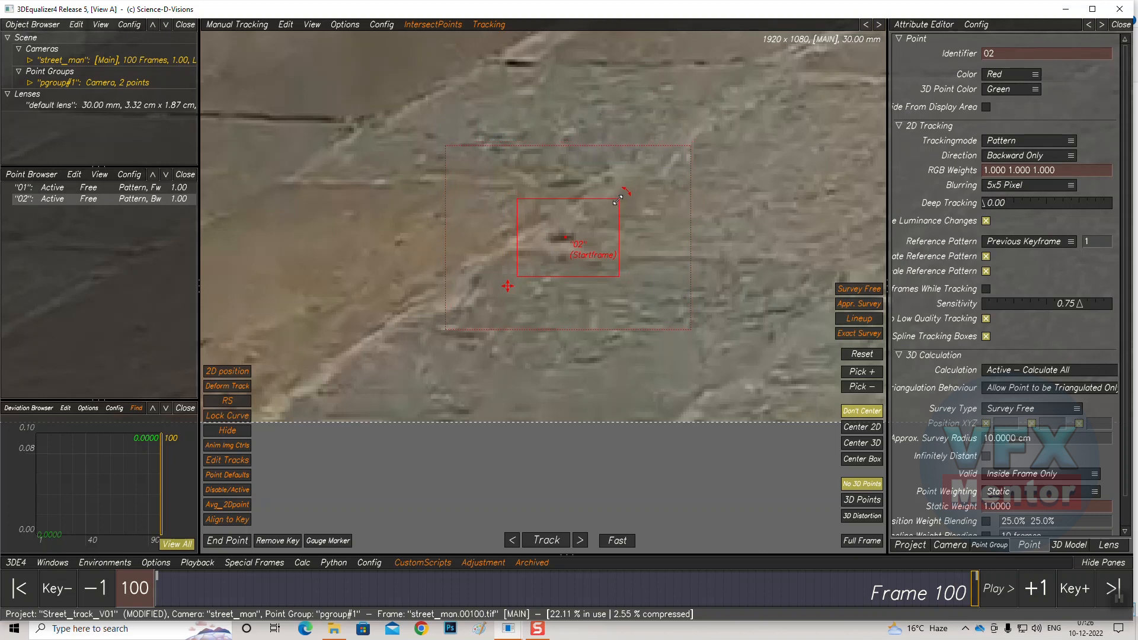
drag(689, 148, 663, 155)
click(546, 539)
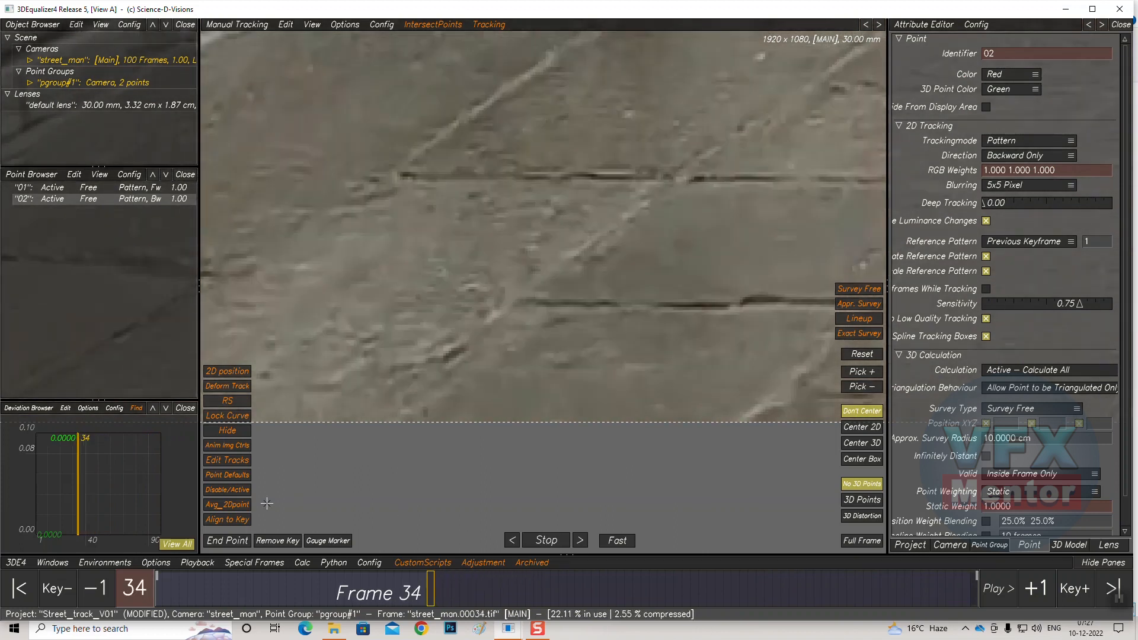
Re-place point 02 on its floor feature at frame 33 and resume tracking it backward to frame 1
scroll(562, 395, down, 6)
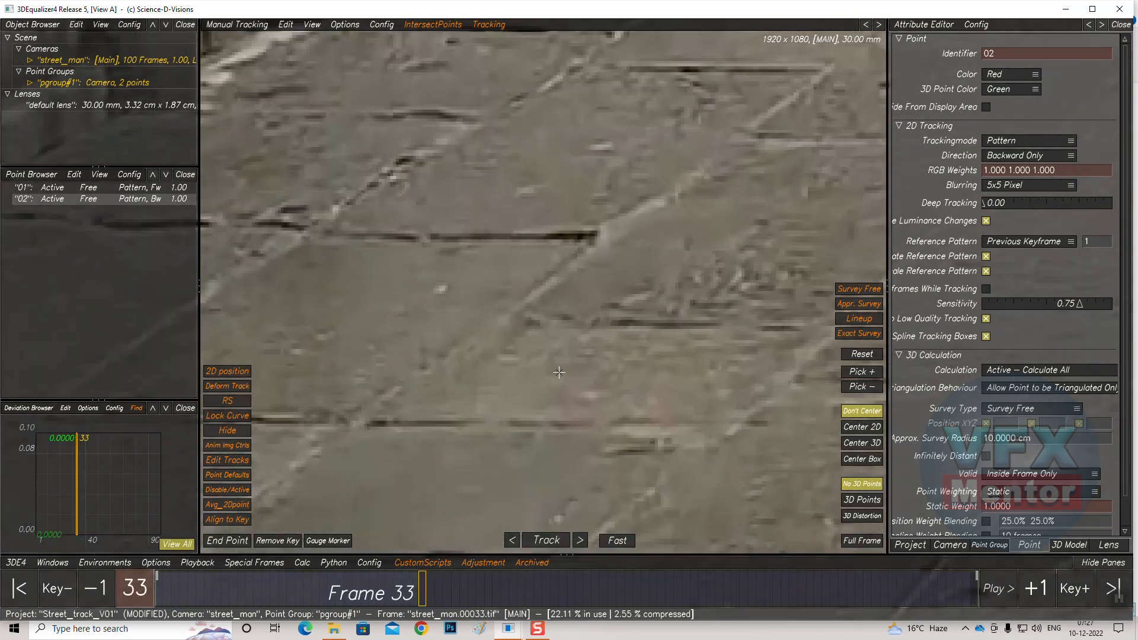
scroll(565, 368, down, 7)
middle_drag(830, 255, 326, 243)
scroll(463, 228, down, 8)
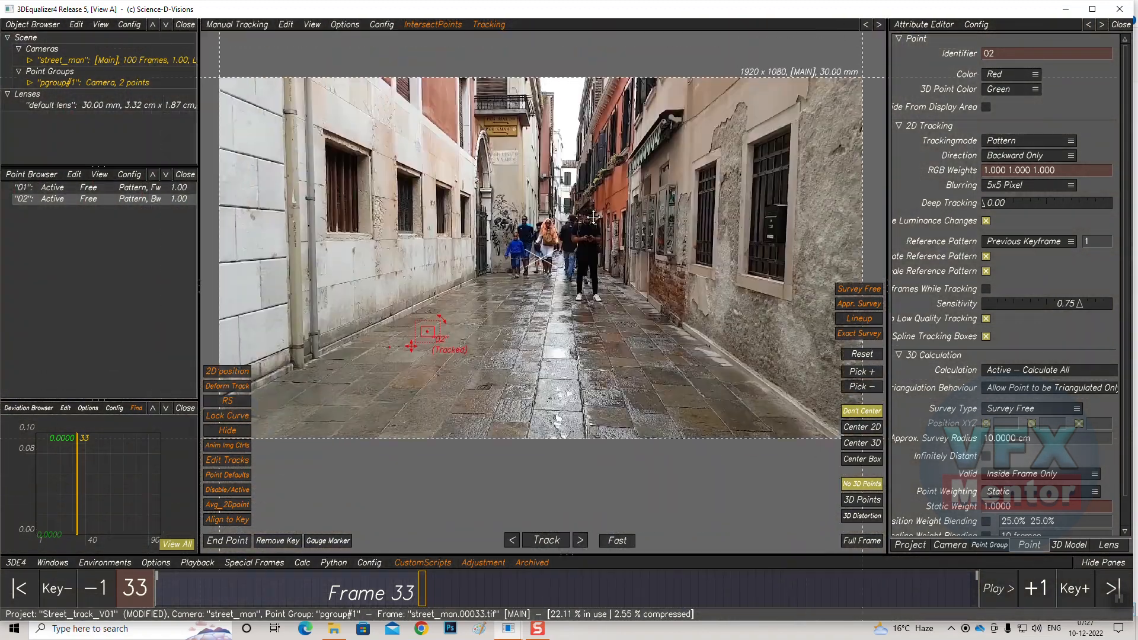
middle_drag(593, 216, 677, 209)
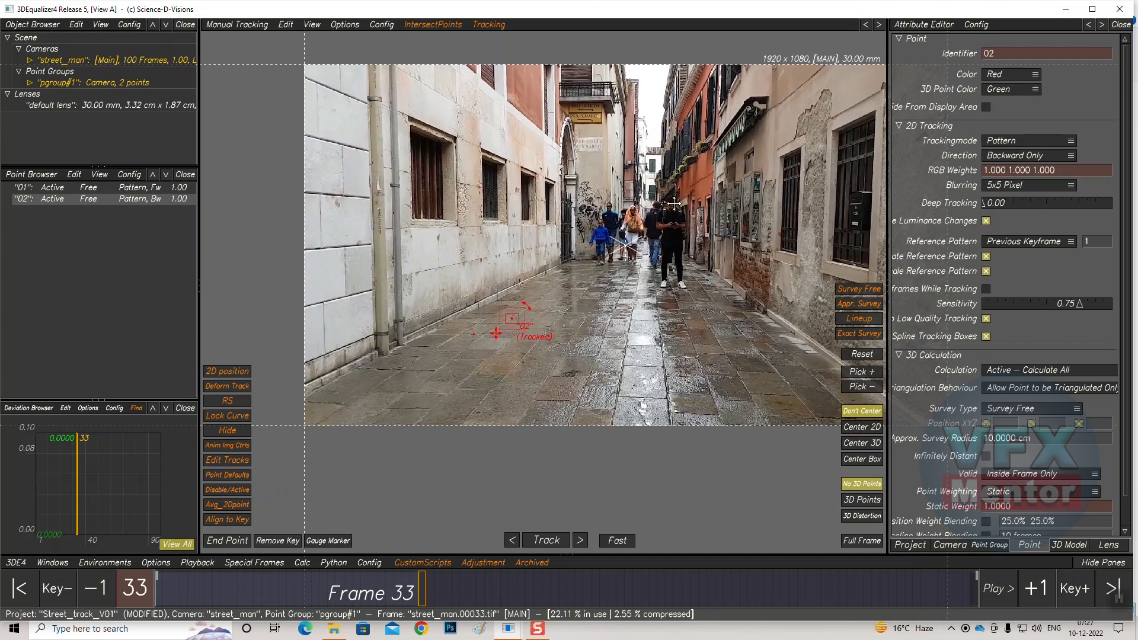
scroll(511, 342, up, 5)
scroll(511, 341, up, 10)
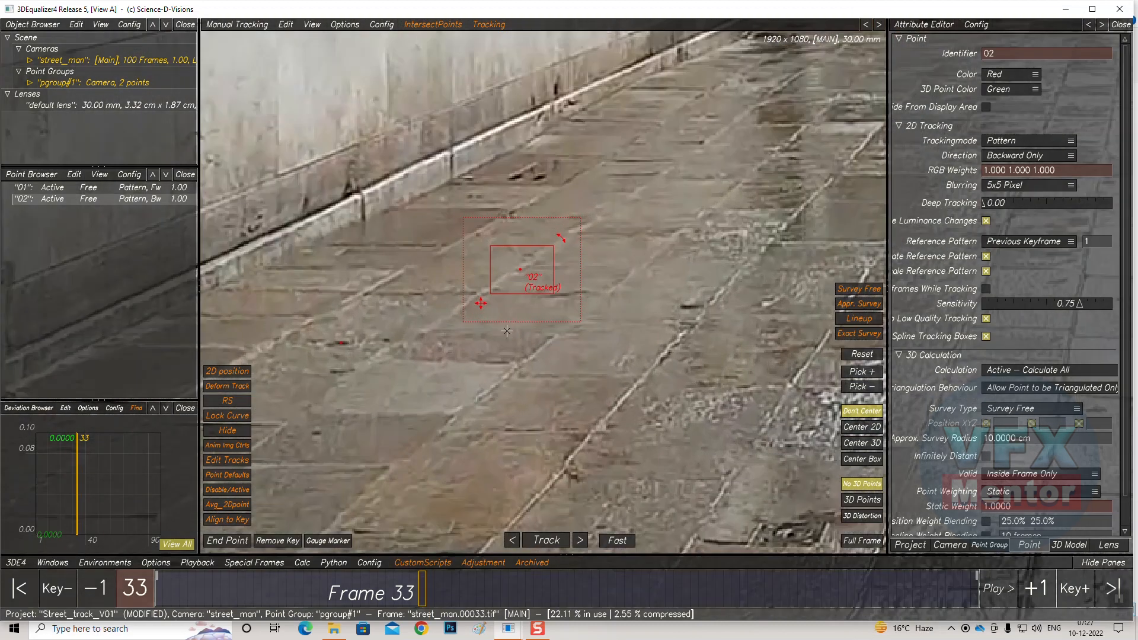
scroll(529, 314, up, 4)
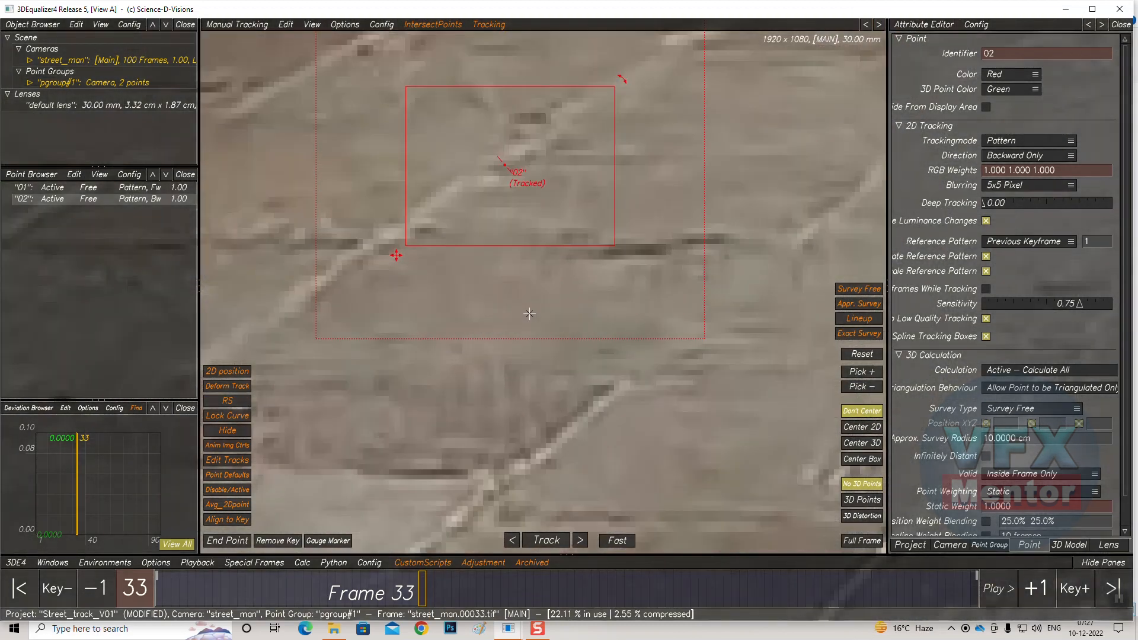
scroll(530, 313, down, 8)
scroll(529, 313, down, 6)
scroll(529, 314, down, 5)
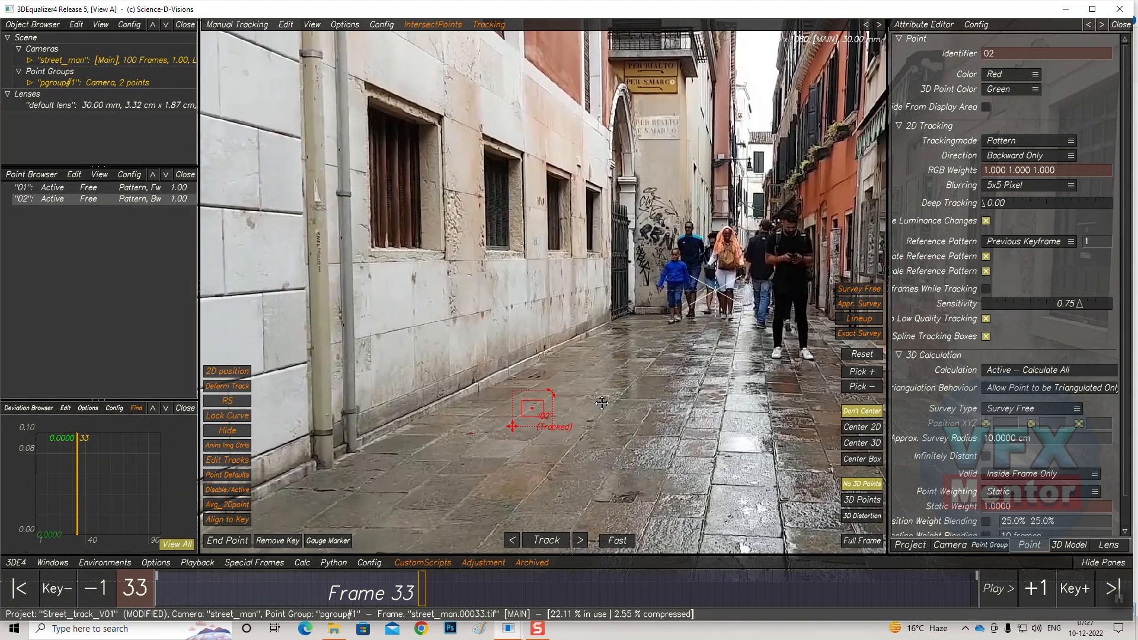
middle_drag(602, 403, 594, 345)
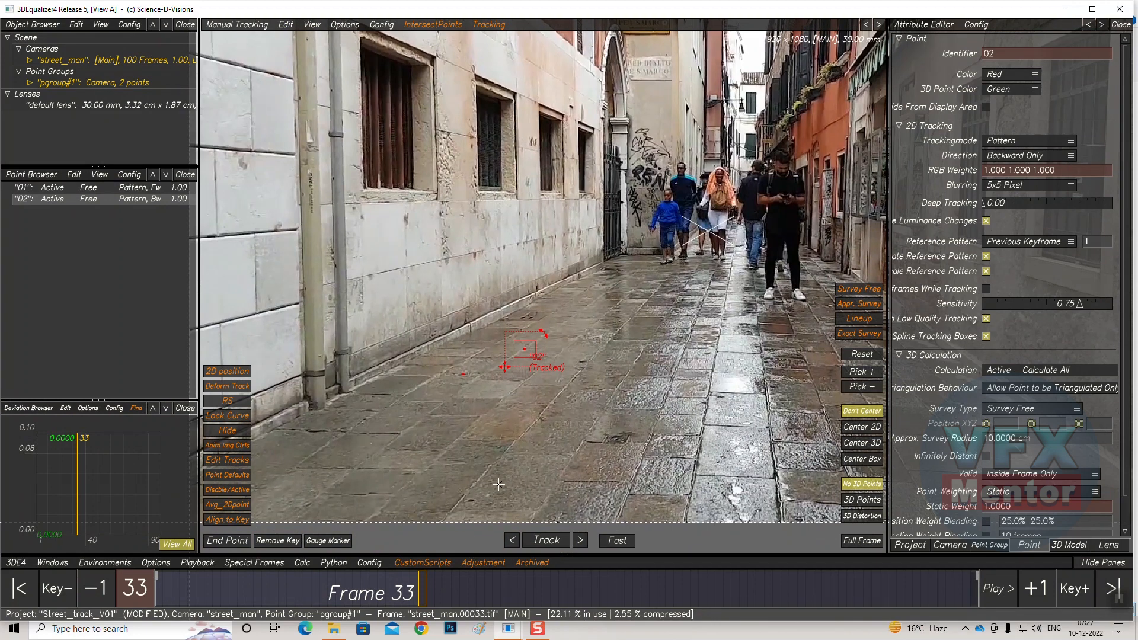
mouse_move(419, 585)
mouse_down()
mouse_move(236, 585)
mouse_move(454, 575)
mouse_move(421, 575)
mouse_up()
scroll(519, 363, down, 3)
scroll(538, 388, up, 5)
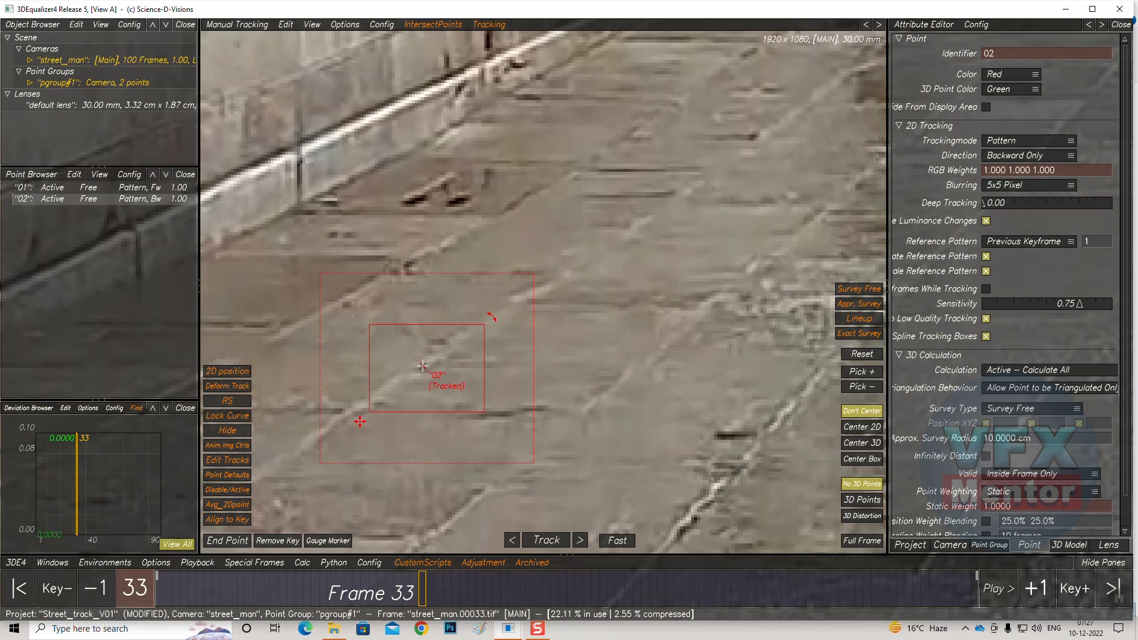
drag(424, 368, 440, 342)
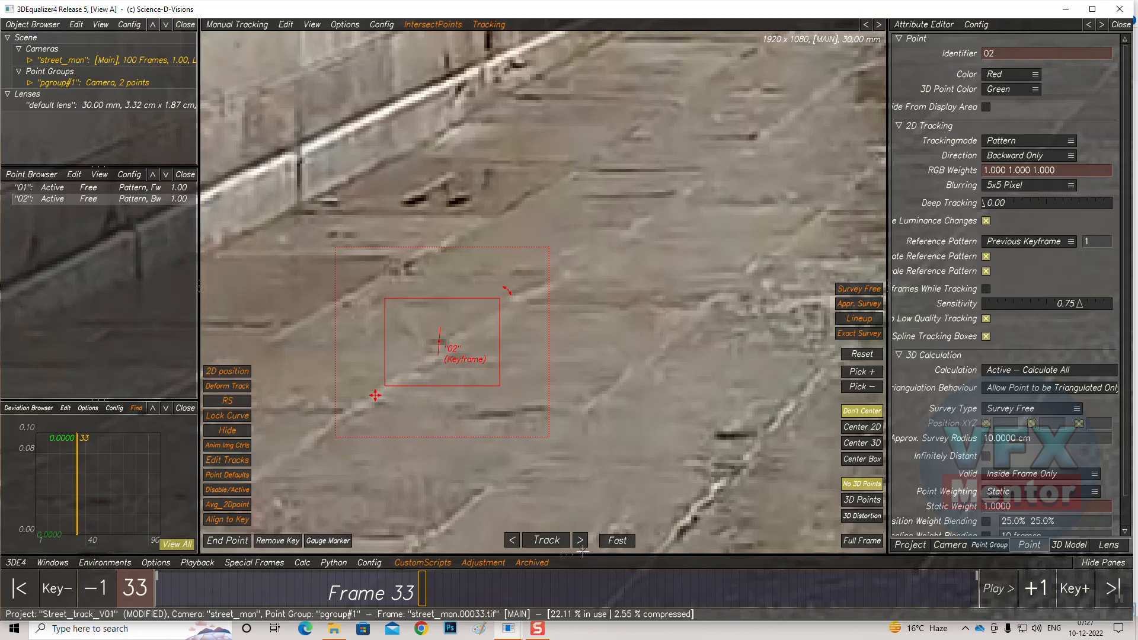
click(549, 544)
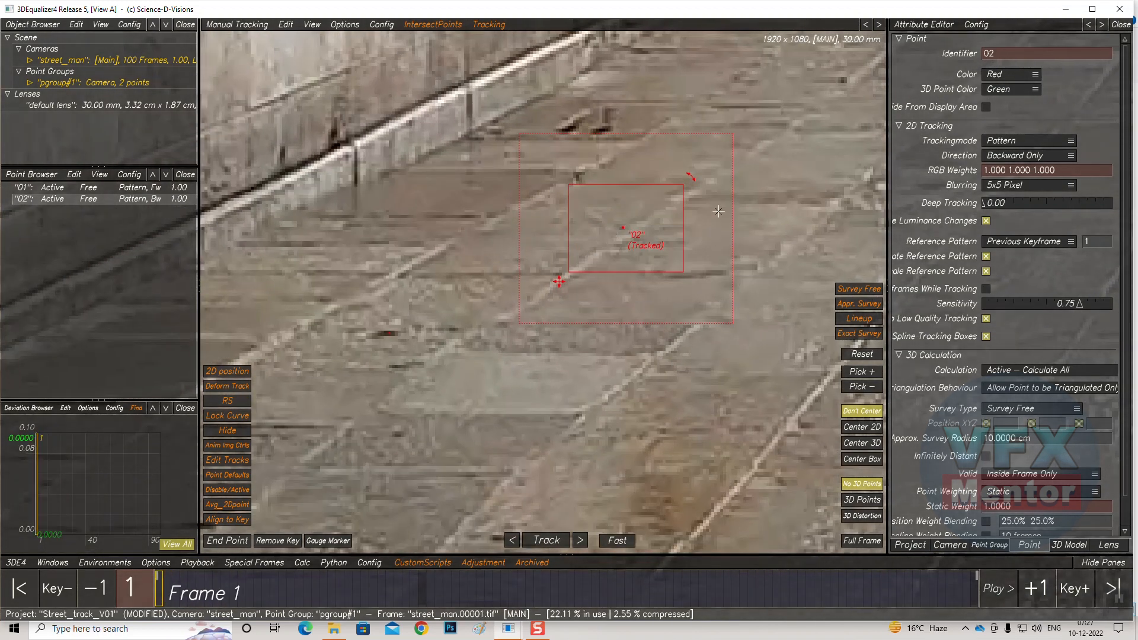
Place tracking point 03 on the stone edge at the base of the right wall at frame 1
scroll(718, 229, up, 6)
scroll(642, 334, down, 8)
scroll(642, 333, down, 5)
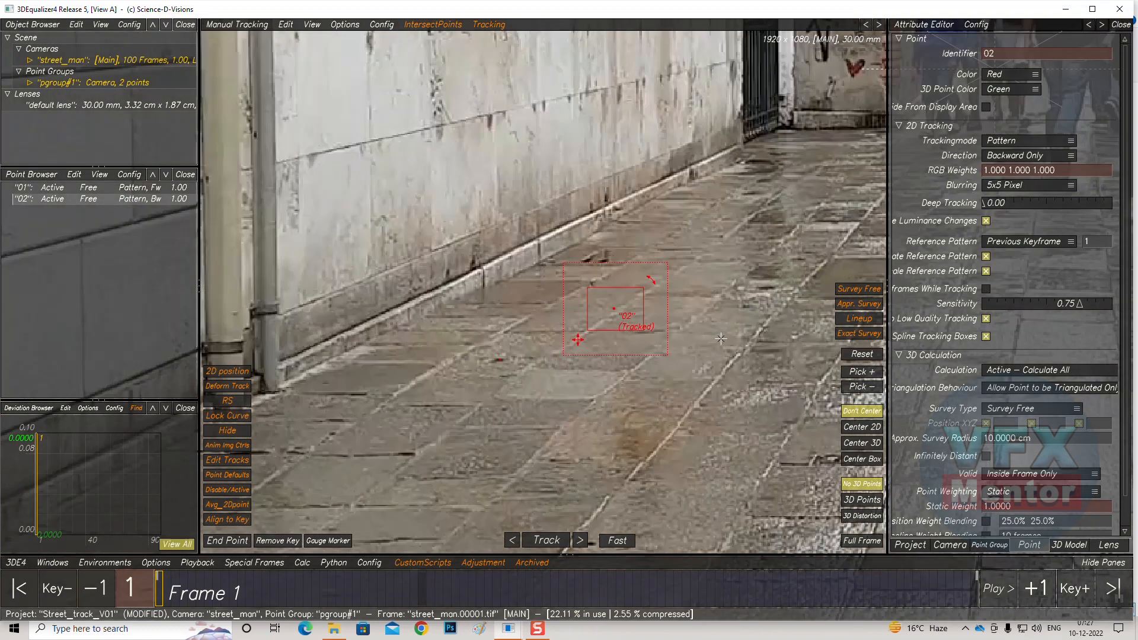
middle_drag(729, 409, 474, 279)
scroll(474, 279, up, 3)
middle_drag(637, 283, 545, 286)
scroll(545, 286, down, 3)
middle_drag(661, 249, 392, 248)
scroll(664, 327, down, 3)
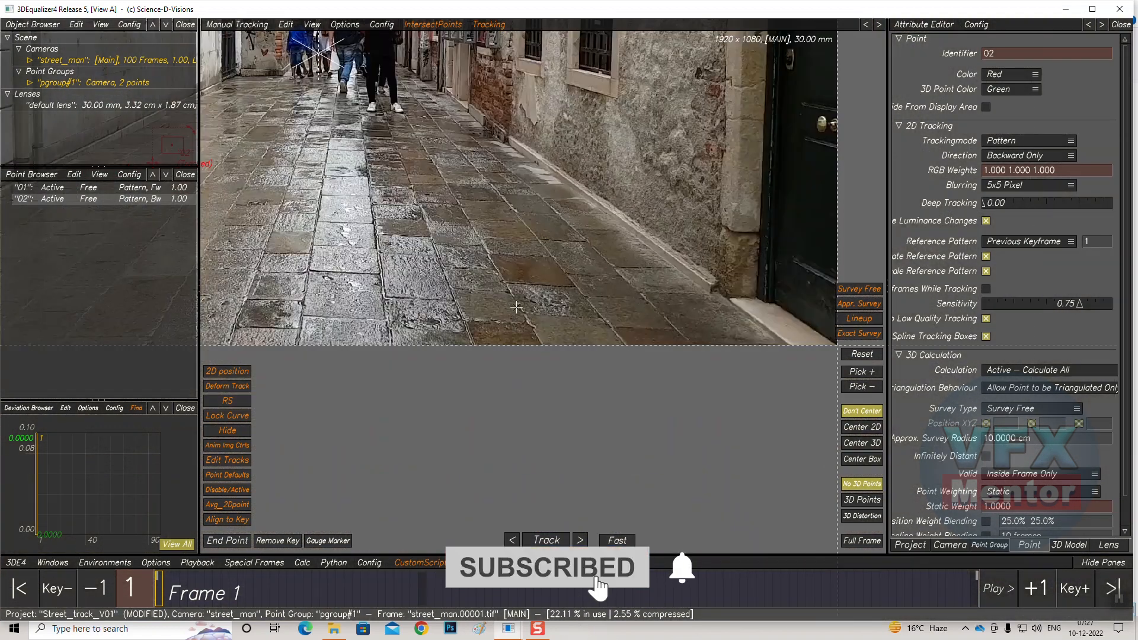
middle_drag(446, 132, 513, 369)
scroll(545, 363, down, 1)
scroll(546, 364, up, 1)
scroll(546, 365, up, 5)
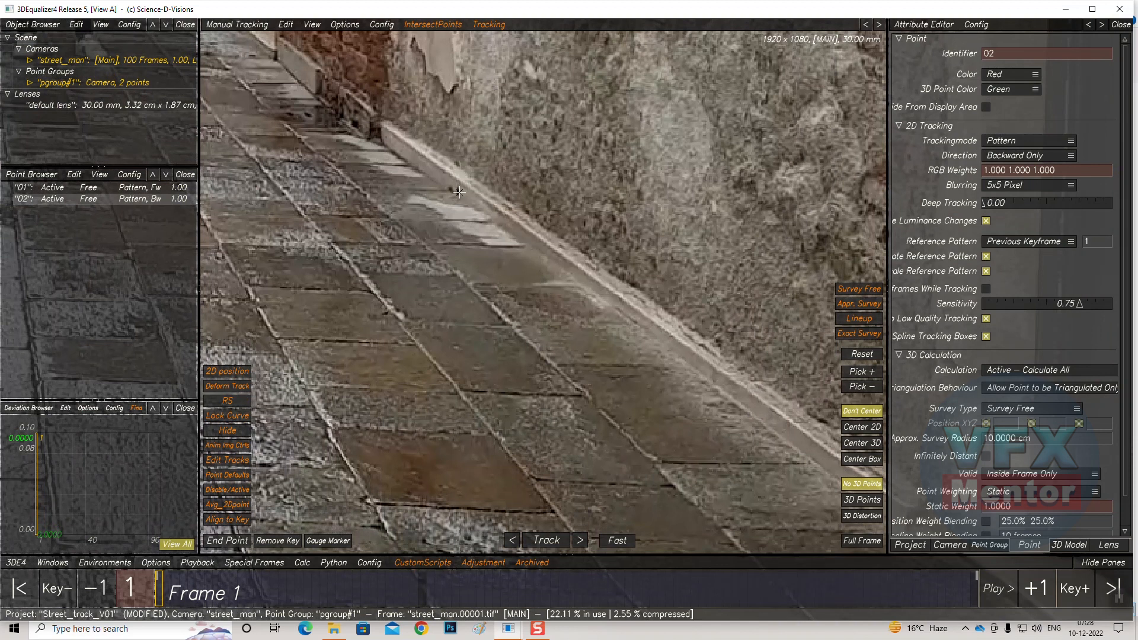
ctrl+click(458, 192)
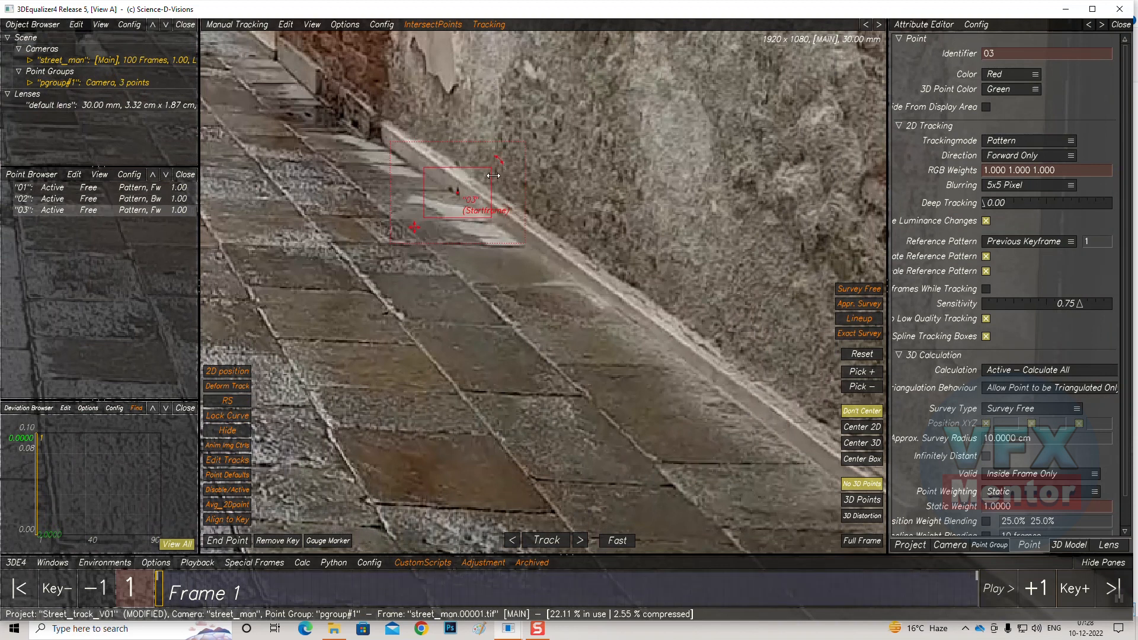
Resize point 03's pattern box and search area and turn on 2D view centering
drag(496, 164, 480, 172)
drag(423, 216, 430, 213)
drag(522, 144, 518, 140)
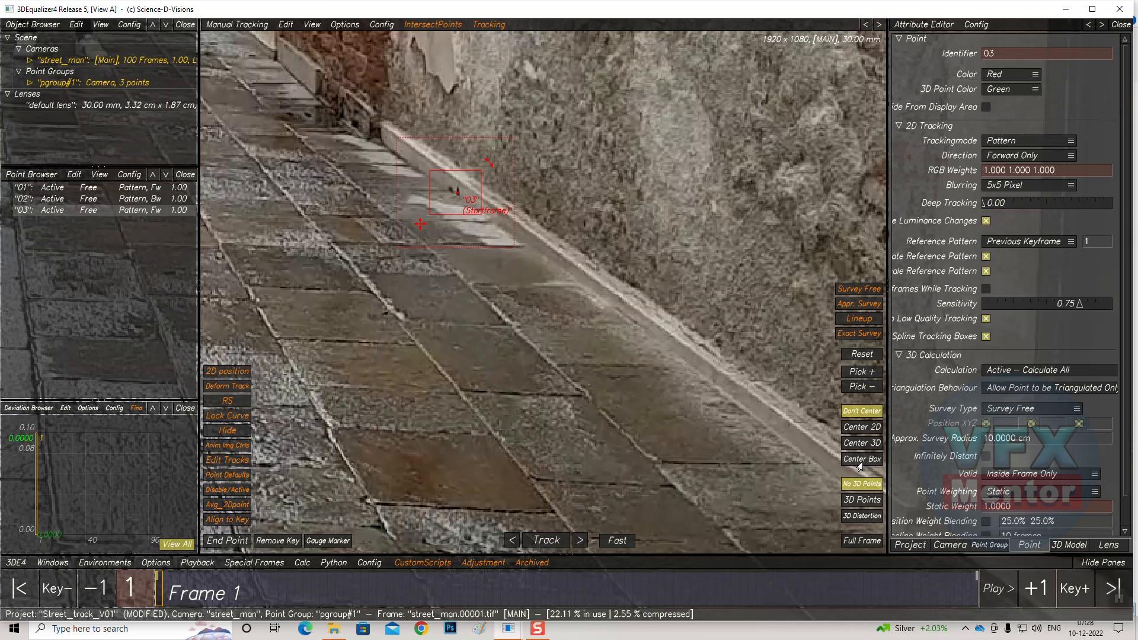
click(864, 427)
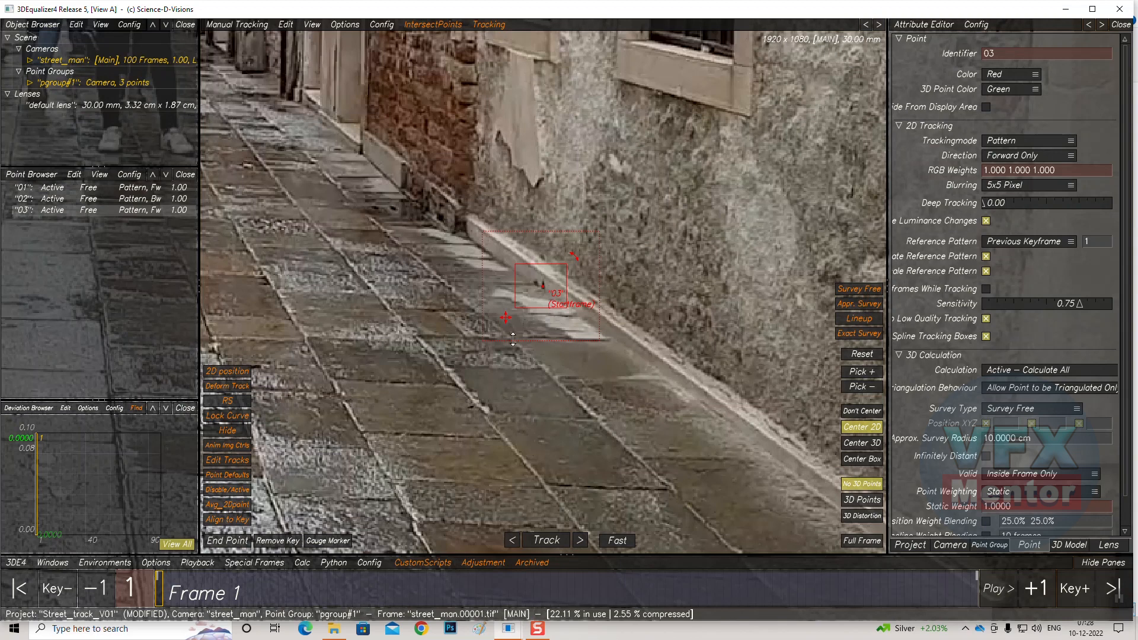
Track point 03 forward to frame 80 and resize its pattern box and search area there
click(540, 540)
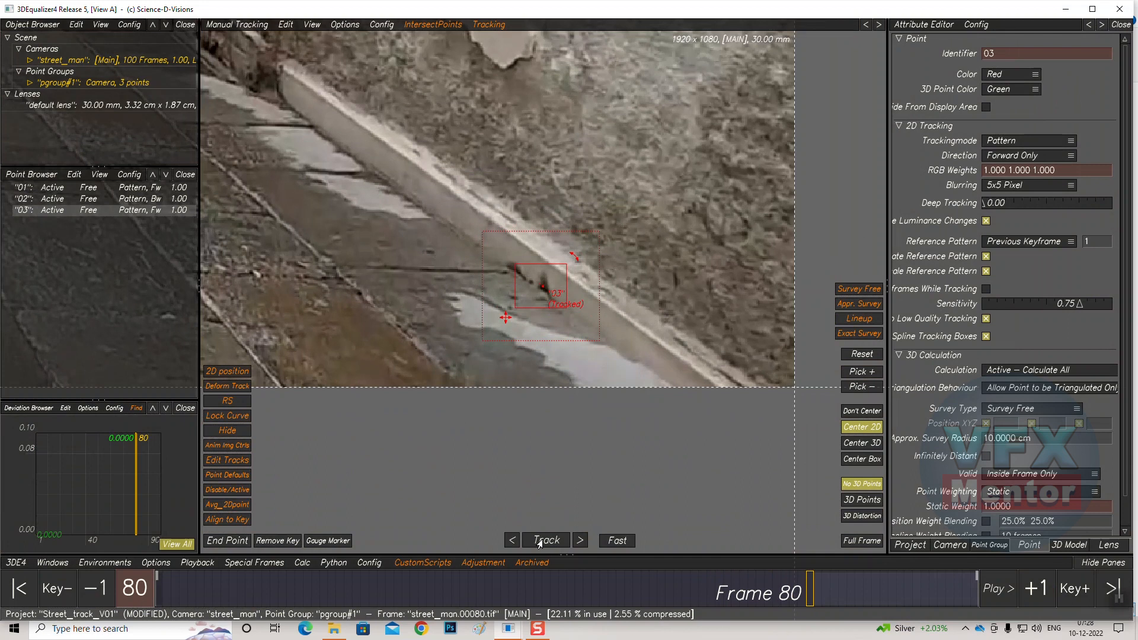
drag(569, 261, 565, 268)
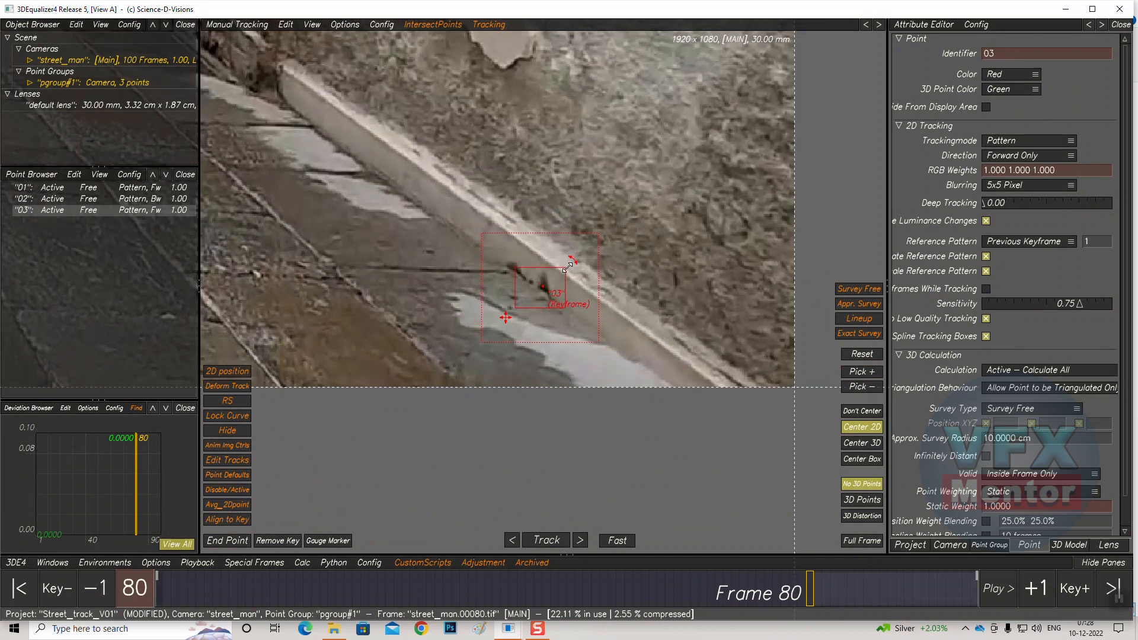
drag(517, 307, 521, 301)
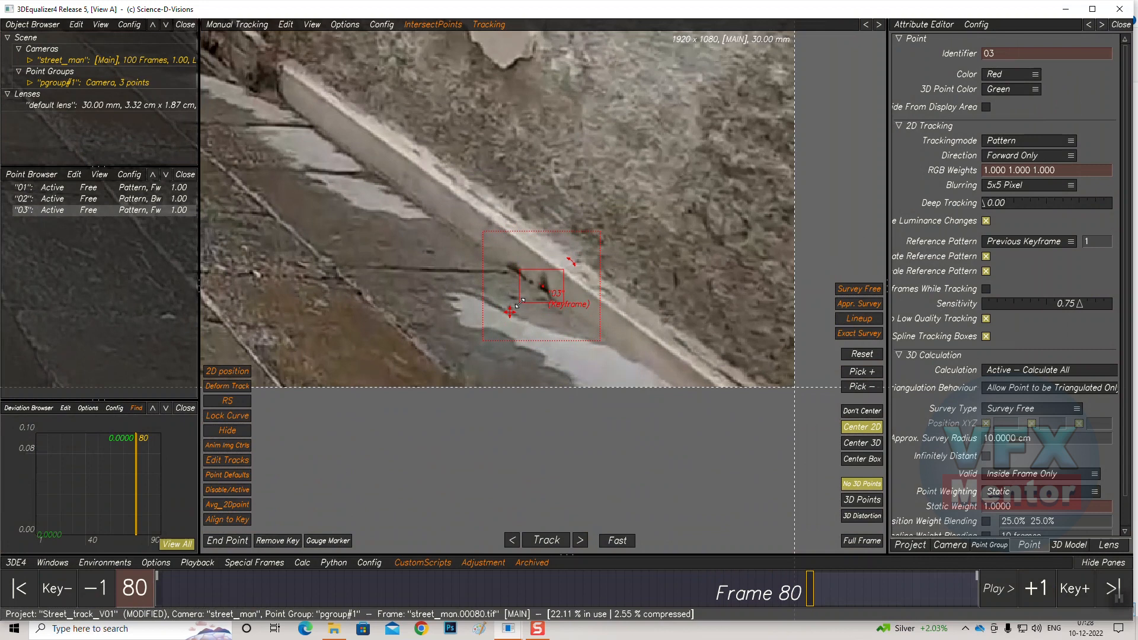
drag(601, 230, 592, 237)
Resume tracking point 03 forward to frame 90 and end its track at that frame
click(546, 540)
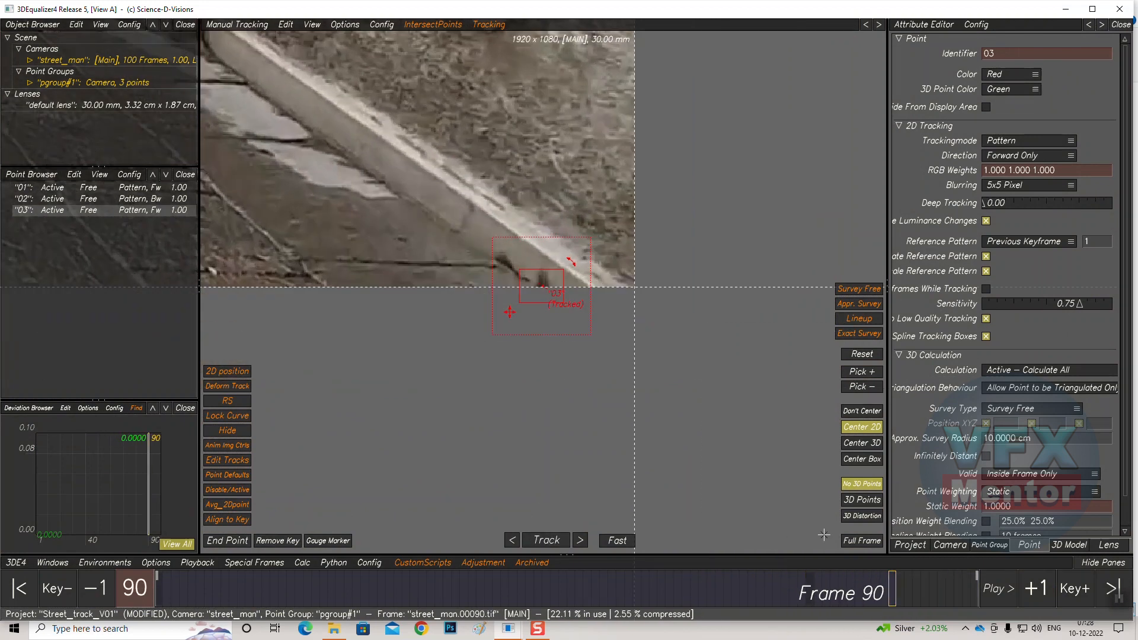
click(219, 542)
At frame 100, place tracking point 04 on the stone edge at the base of the right wall and resize its pattern box
drag(890, 587, 974, 587)
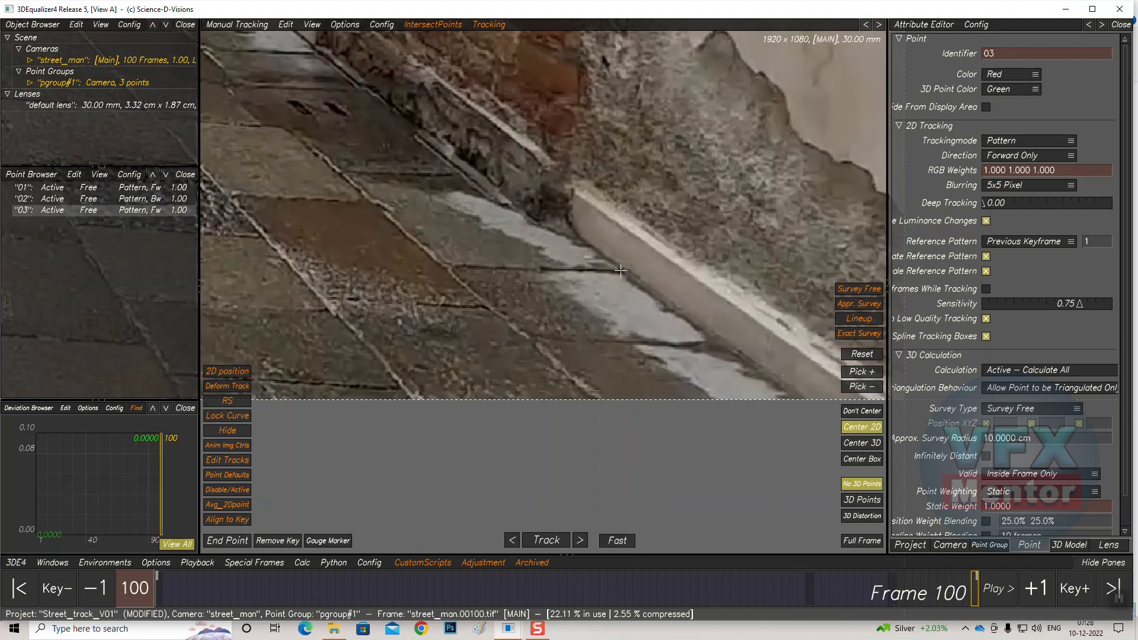
ctrl+click(620, 270)
drag(508, 312, 517, 307)
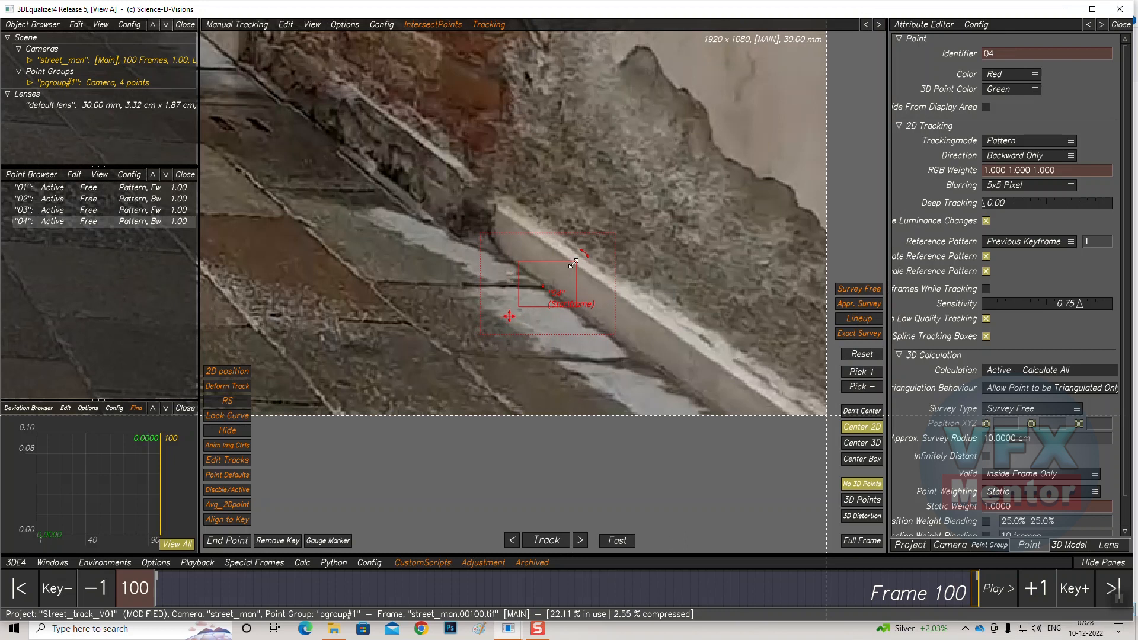
drag(579, 260, 576, 261)
Track point 04 backward, resizing its pattern box and search area at frame 25 before continuing to frame 1
click(541, 540)
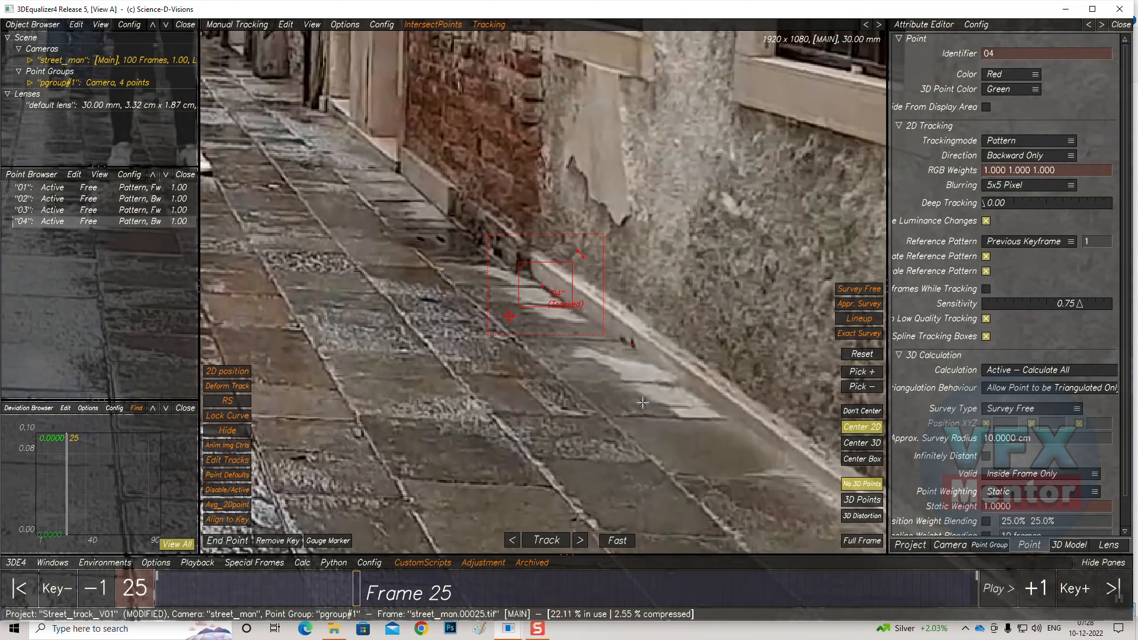
drag(571, 262, 566, 268)
drag(521, 306, 526, 302)
drag(600, 237, 597, 240)
click(542, 548)
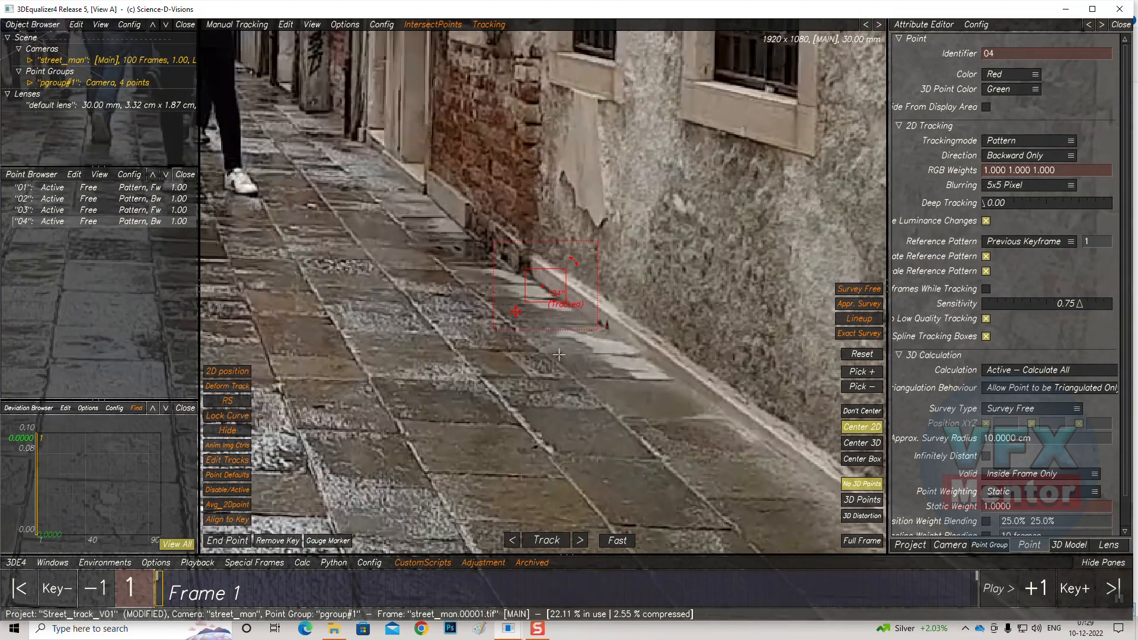
At frame 1, place tracking point 05 at the base of the right wall, size its boxes, and track it forward to frame 100
middle_drag(418, 333, 538, 397)
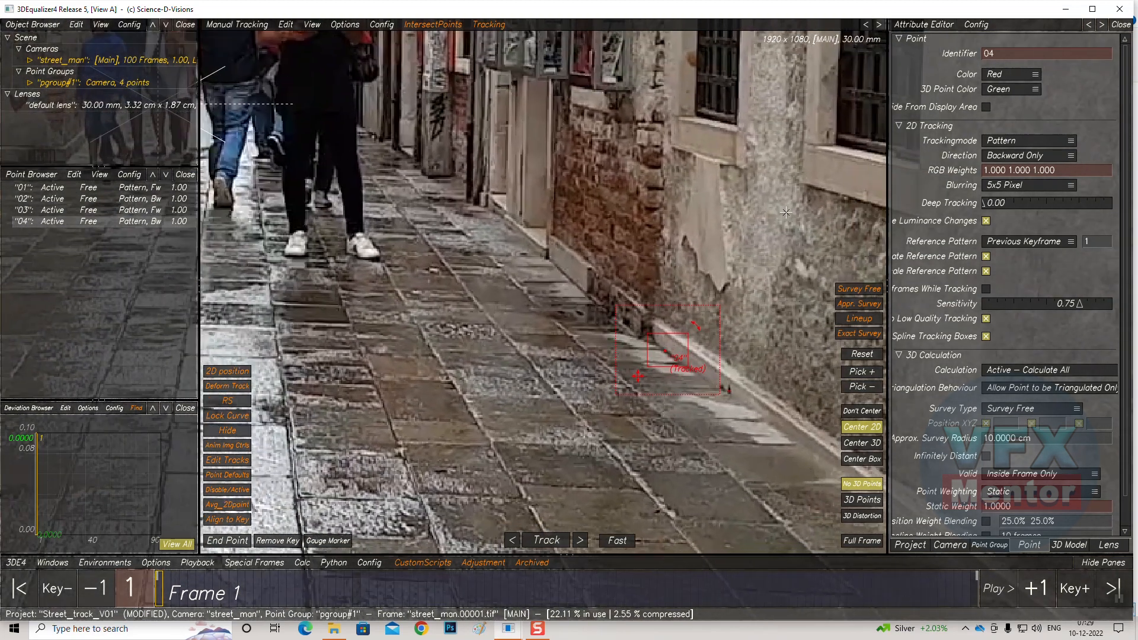
ctrl+click(547, 256)
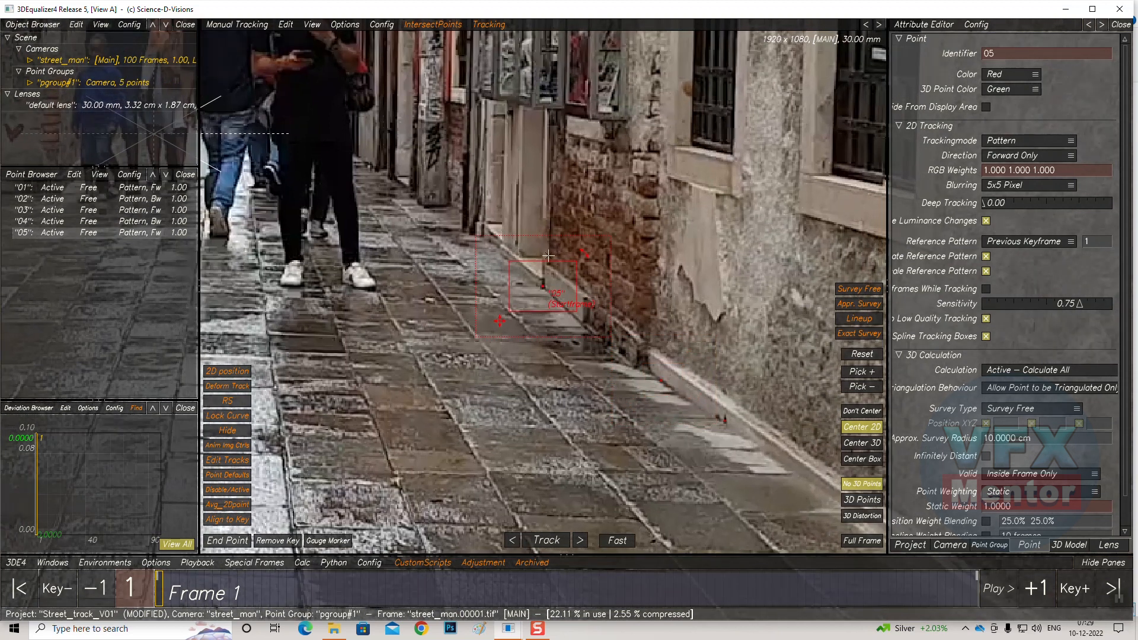
drag(574, 263, 570, 268)
drag(509, 311, 519, 303)
drag(613, 237, 601, 239)
click(548, 540)
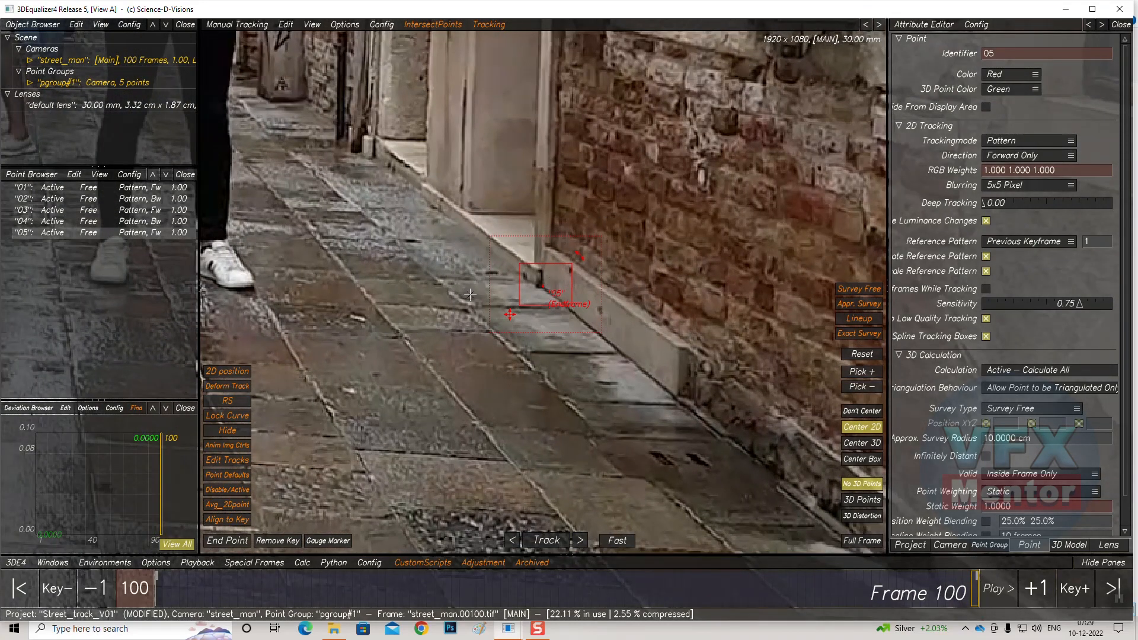
At frame 100, place tracking point 06 on a paving-stone joint in the floor and resize its pattern box and search area
middle_drag(436, 409, 686, 462)
middle_drag(507, 438, 564, 325)
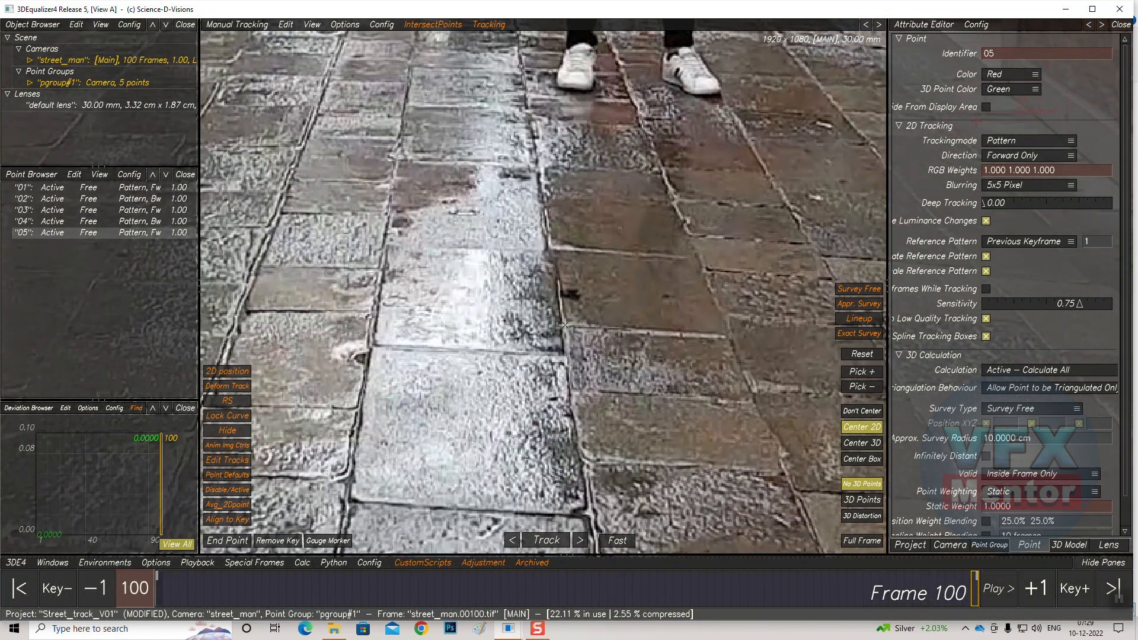
ctrl+click(574, 294)
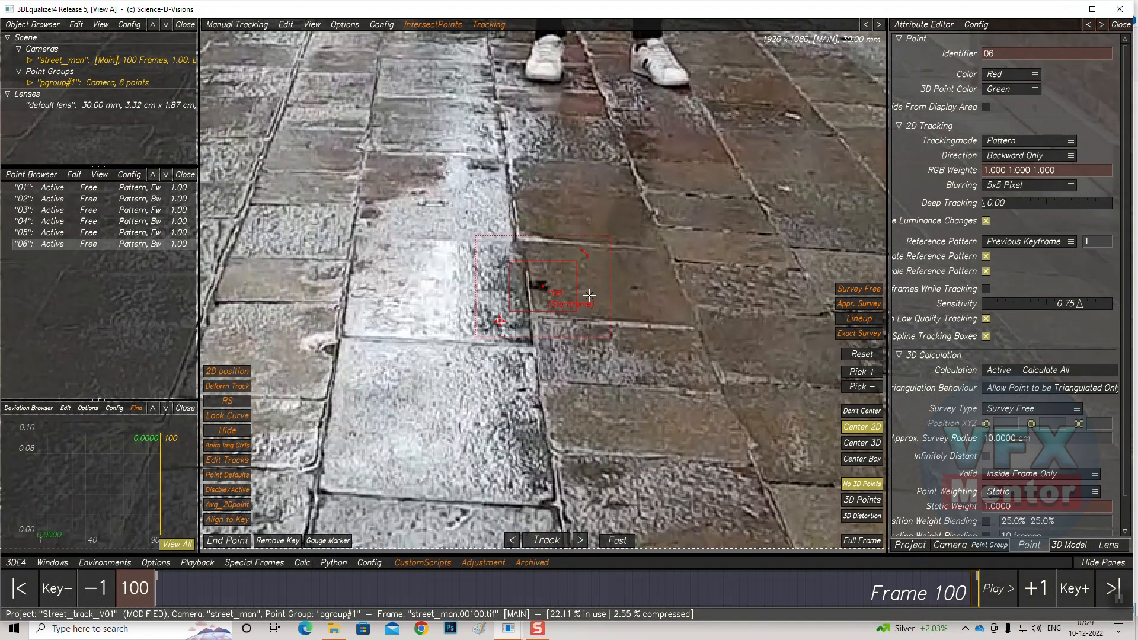
drag(580, 259, 572, 263)
drag(512, 308, 519, 306)
drag(608, 239, 599, 237)
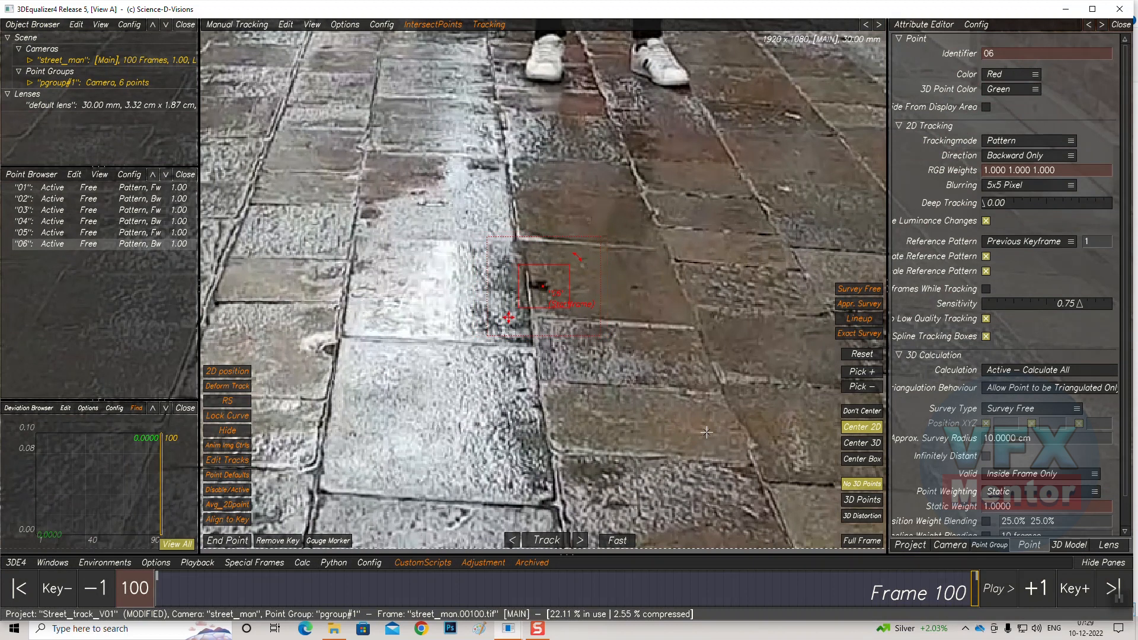
Track point 06 backward to frame 1 and zoom in to inspect its tracked pattern
click(544, 539)
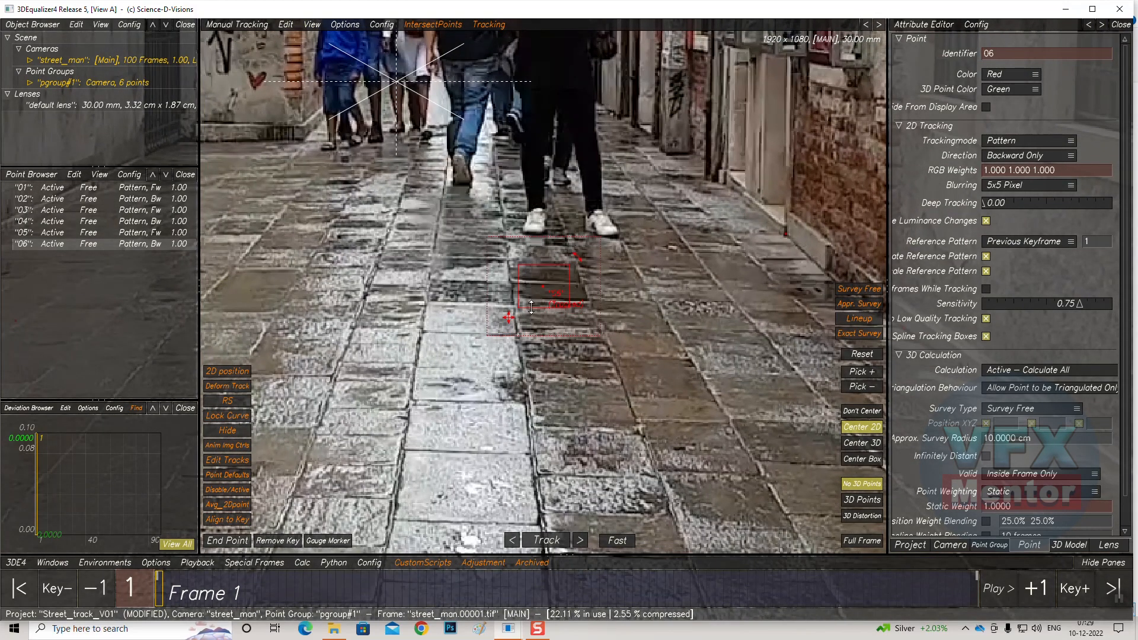
scroll(531, 308, down, 4)
scroll(536, 296, up, 12)
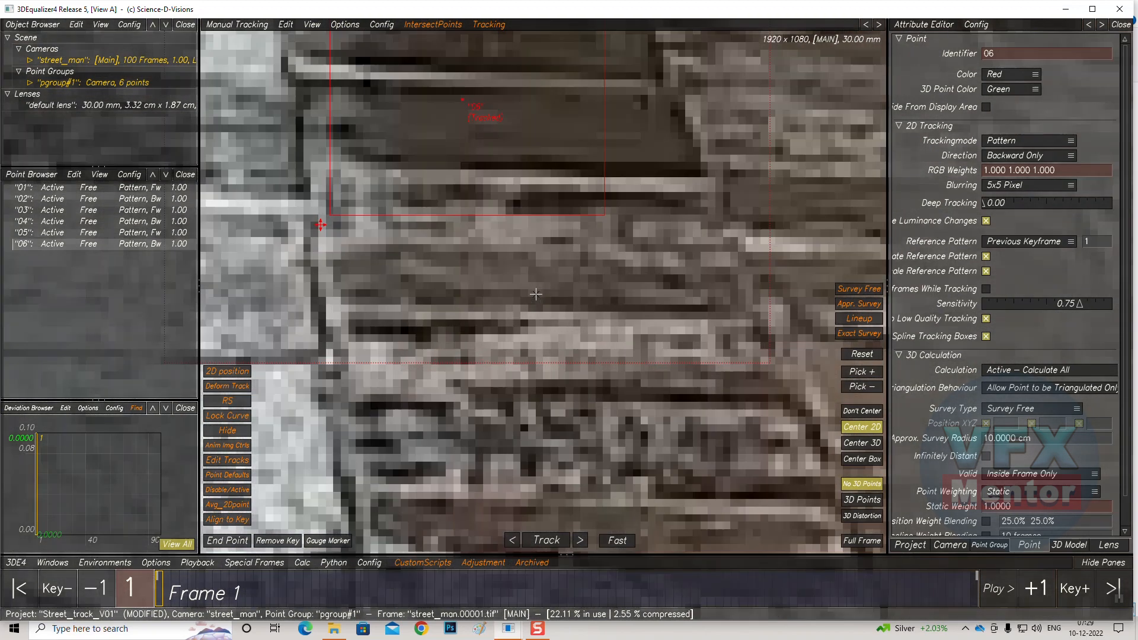
scroll(536, 293, down, 3)
scroll(607, 351, up, 3)
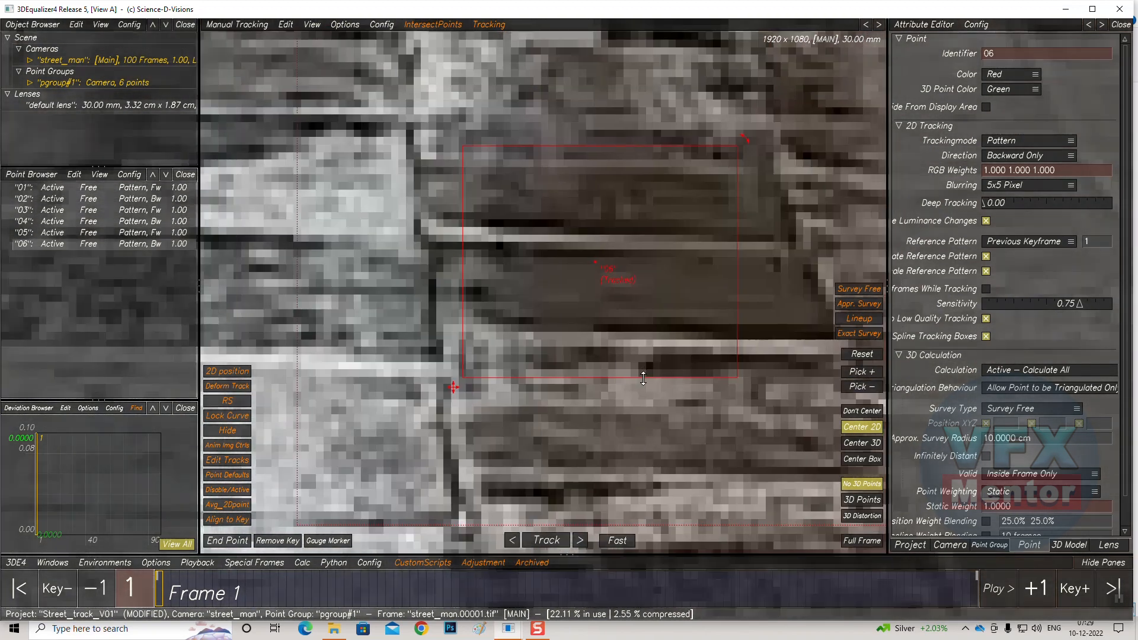
scroll(643, 378, down, 5)
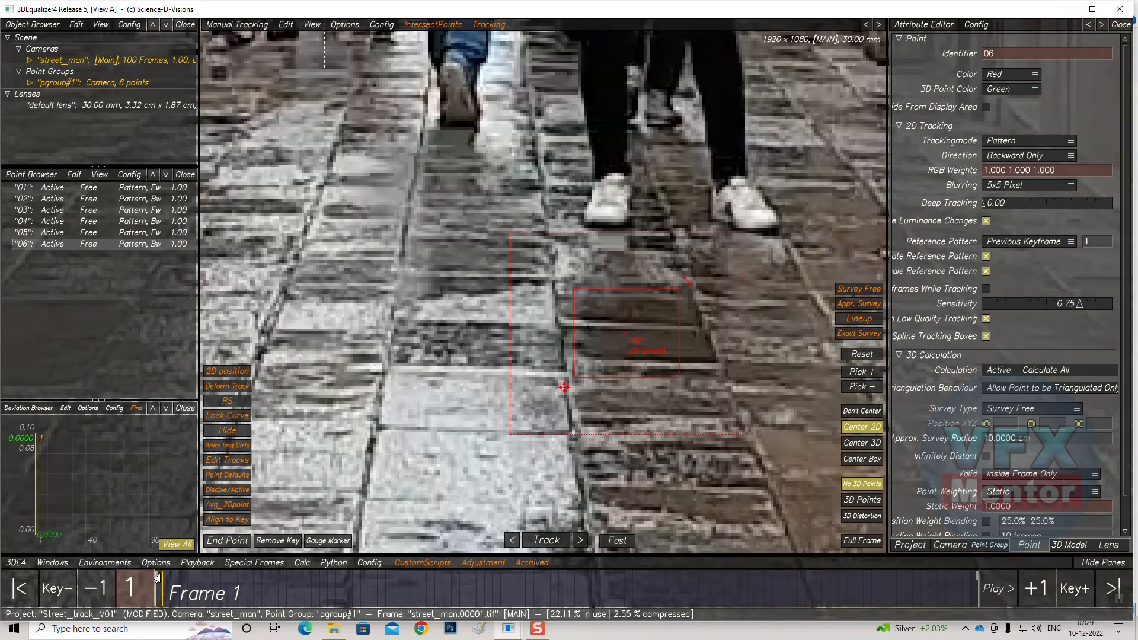
End point 06's track at frame 35
drag(159, 581, 436, 548)
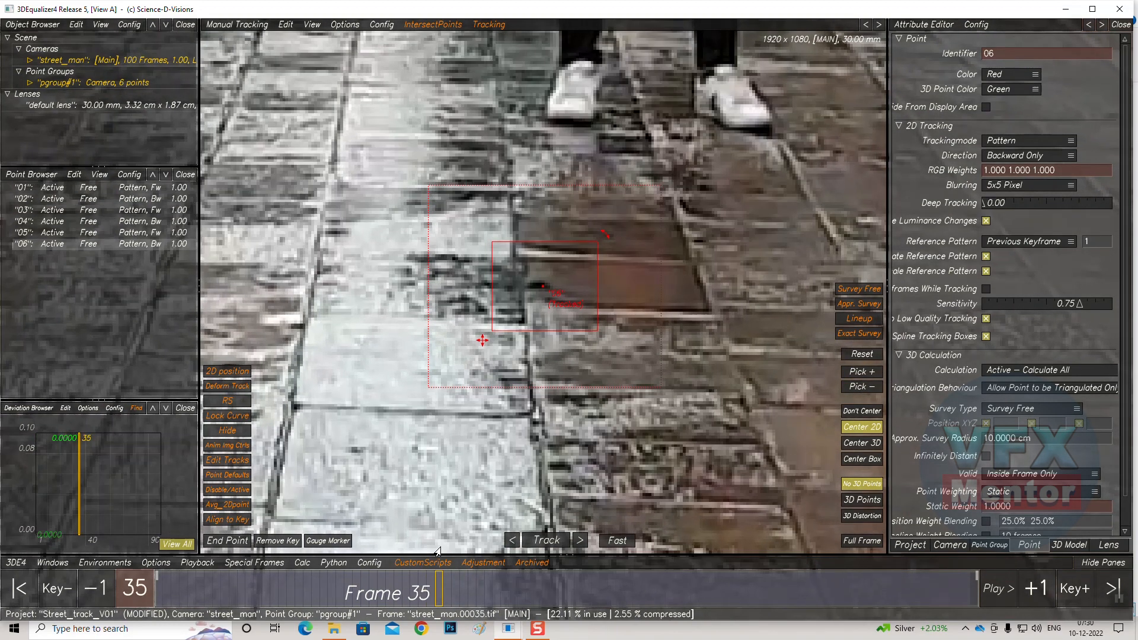
click(228, 544)
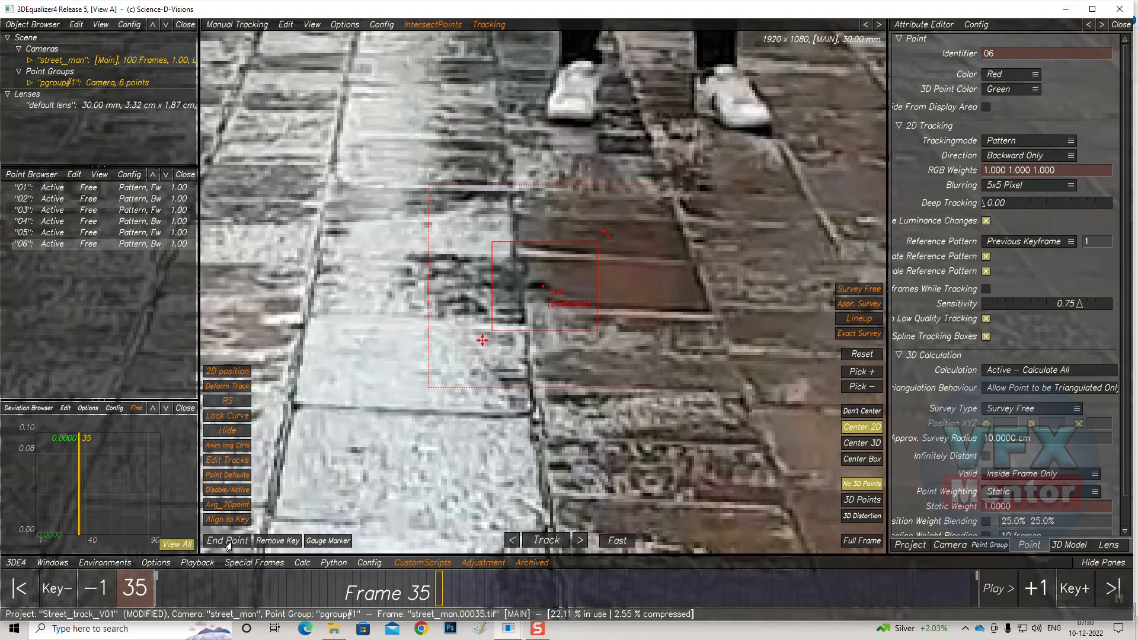
click(228, 542)
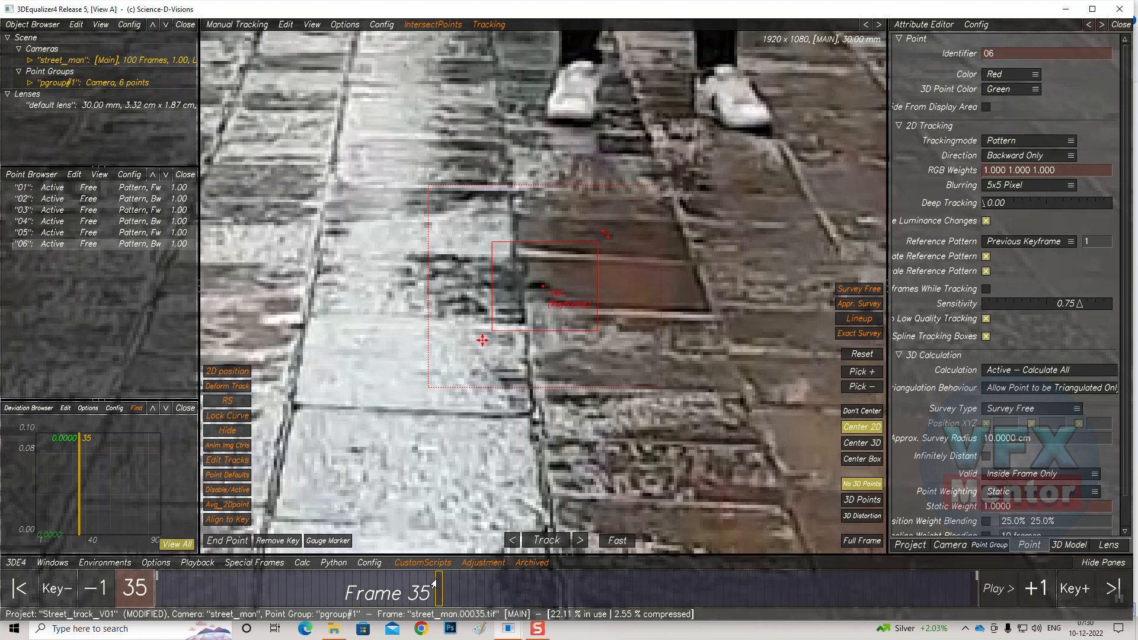
click(225, 540)
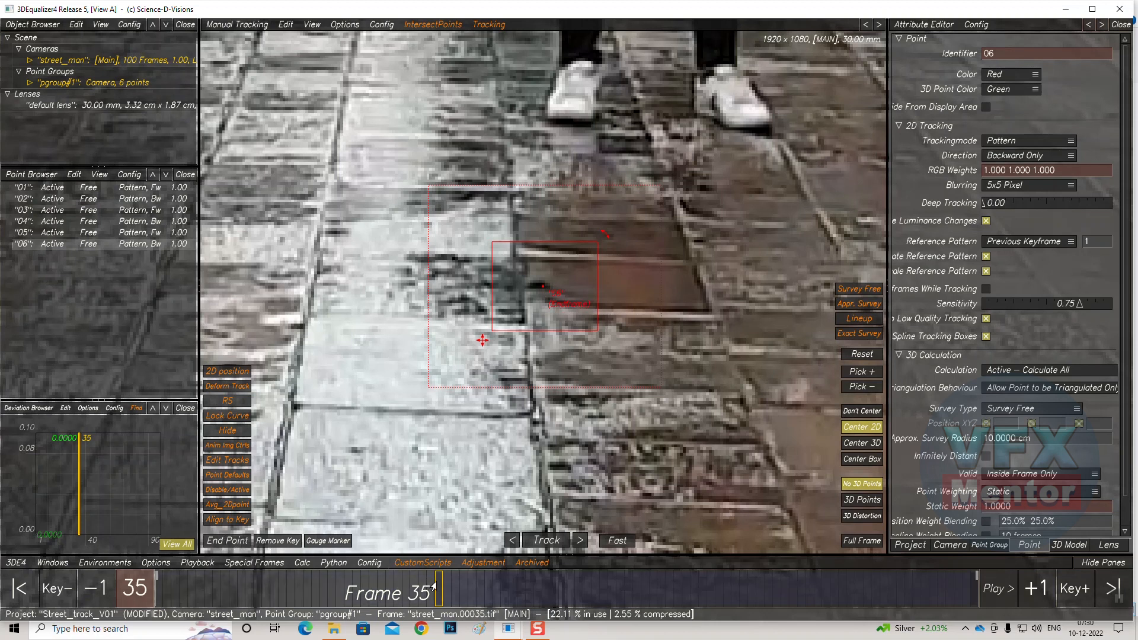
At frame 1, place tracking point 07 at the lower corner of a window on the left building and resize its pattern box and search area
drag(434, 586, 157, 588)
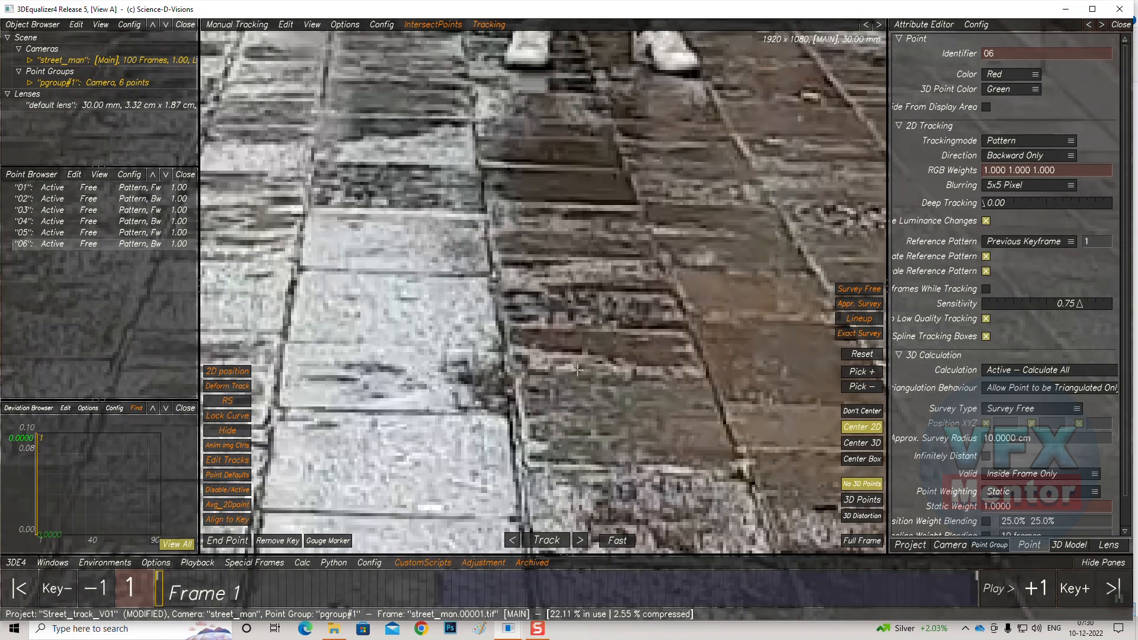
scroll(523, 403, down, 8)
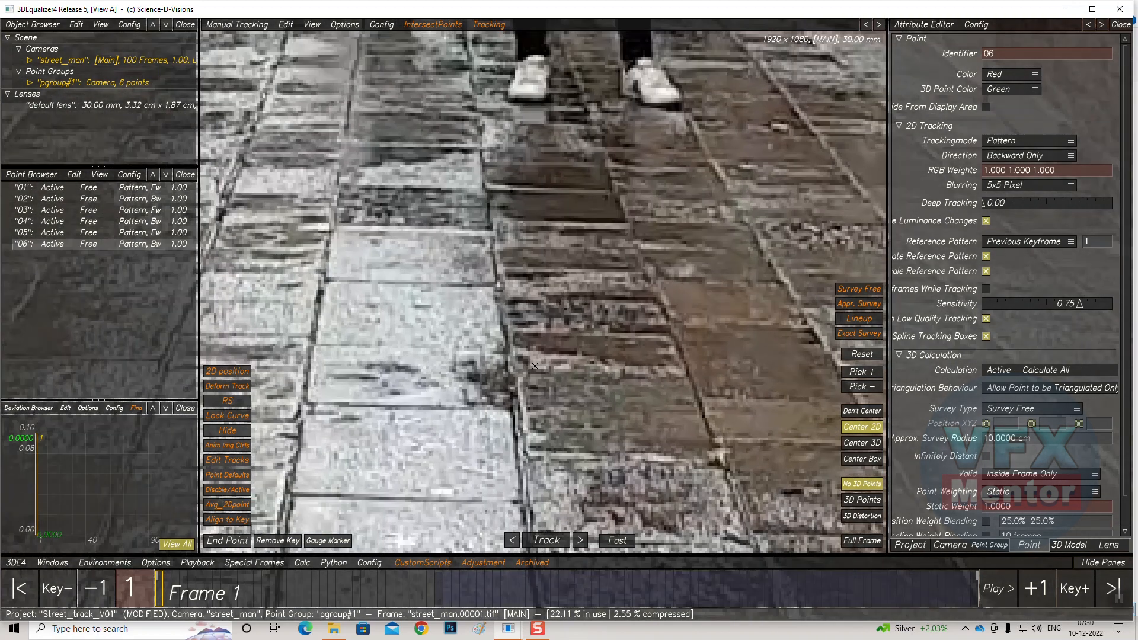
scroll(534, 366, down, 4)
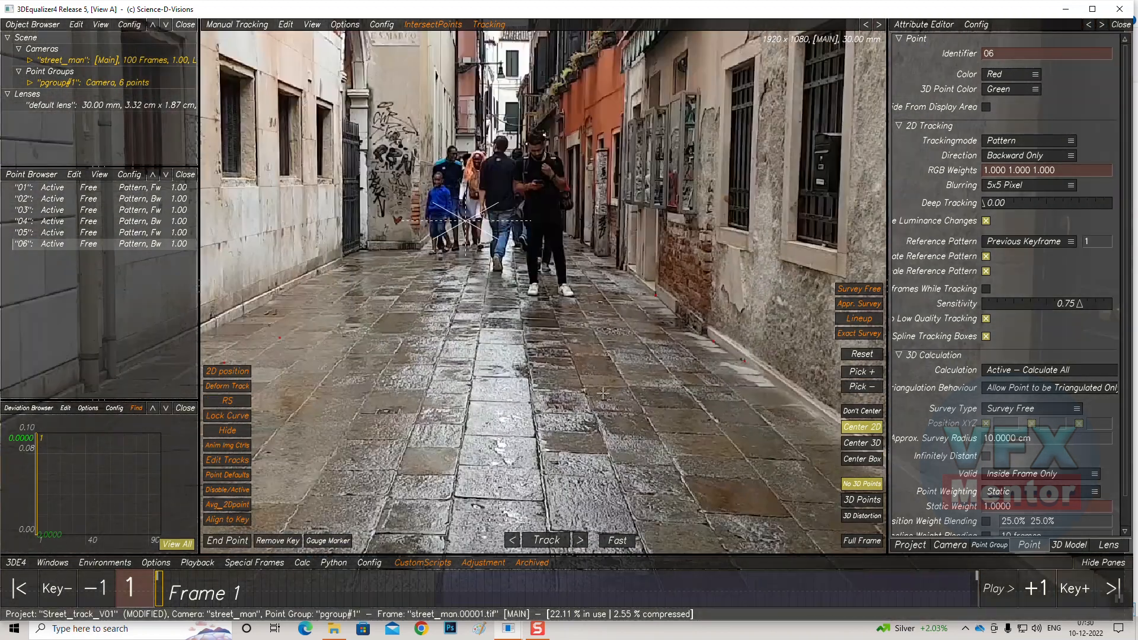
scroll(351, 349, up, 8)
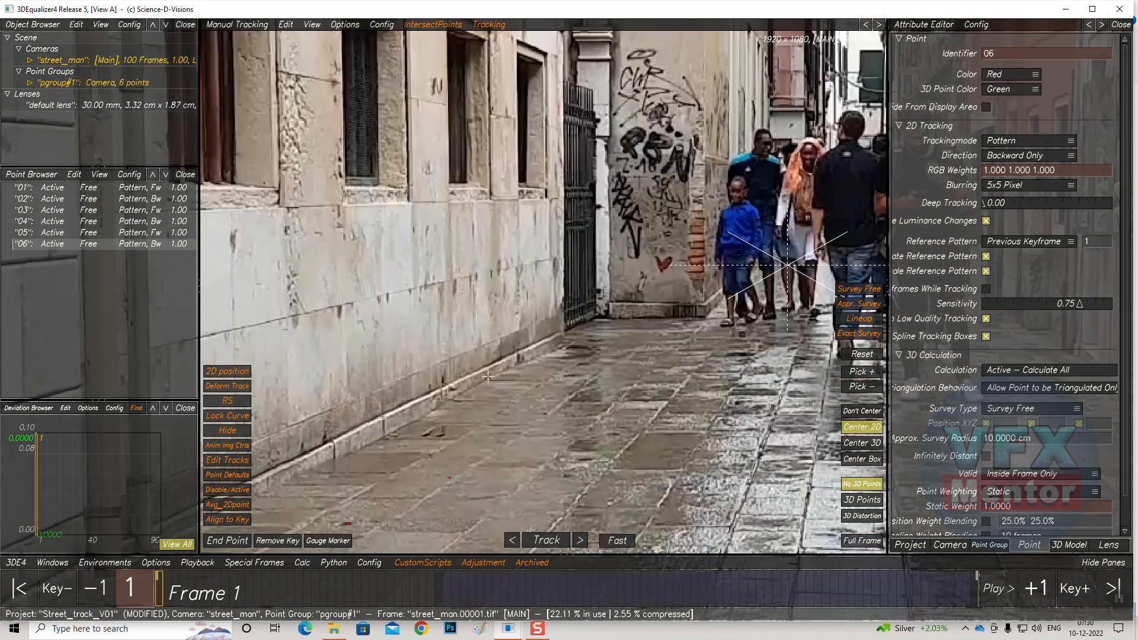
scroll(487, 379, up, 6)
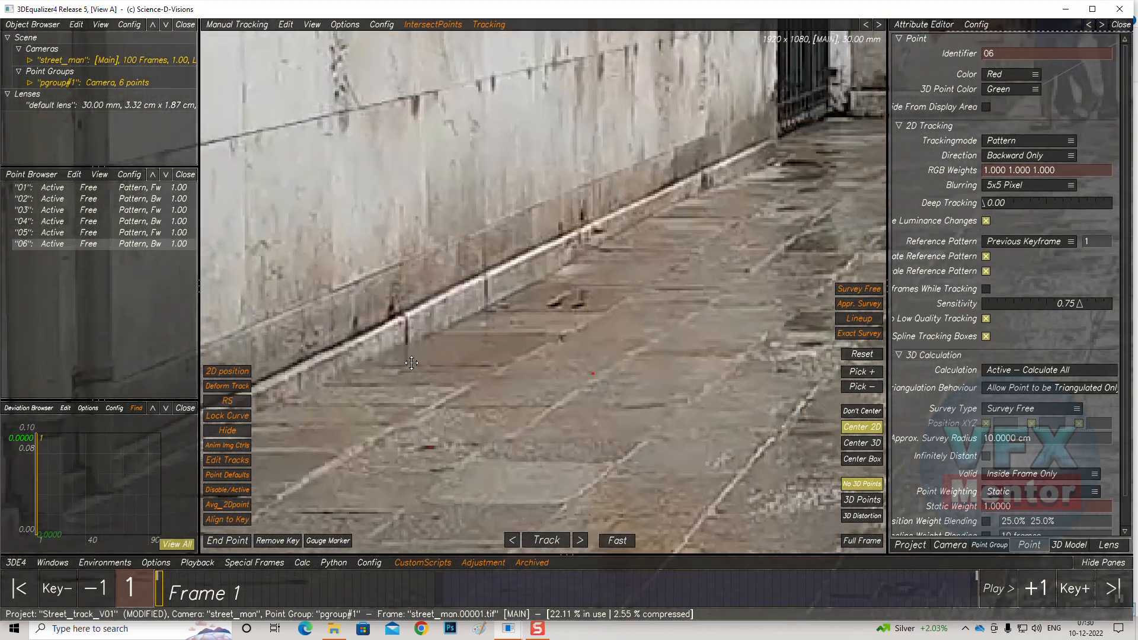
scroll(691, 272, down, 10)
scroll(653, 371, up, 7)
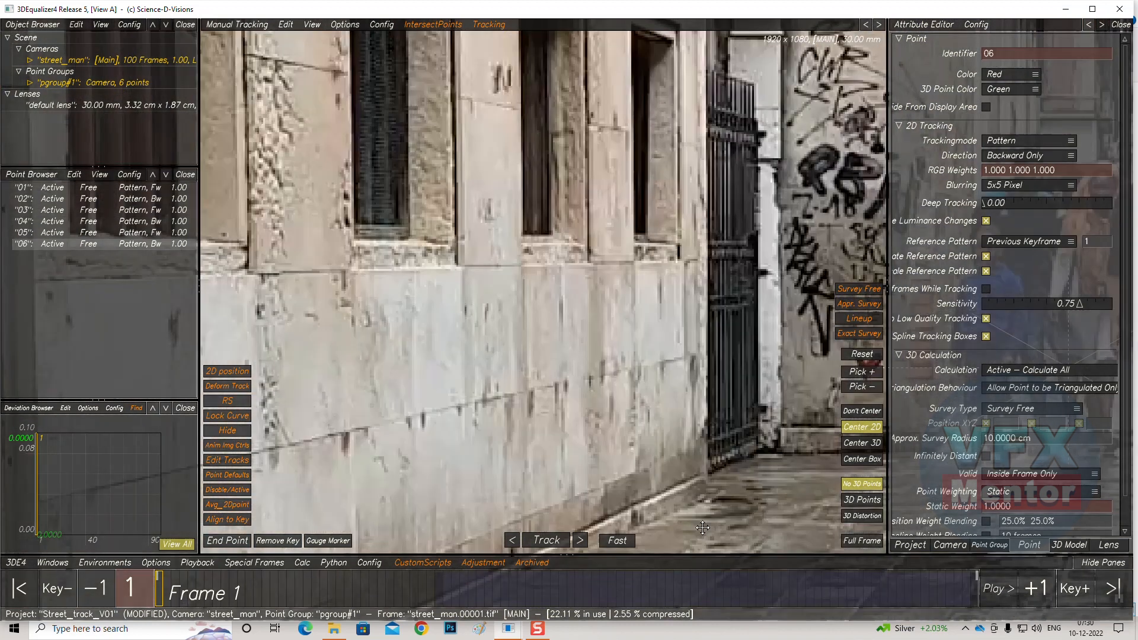
scroll(653, 371, up, 3)
middle_drag(594, 367, 596, 370)
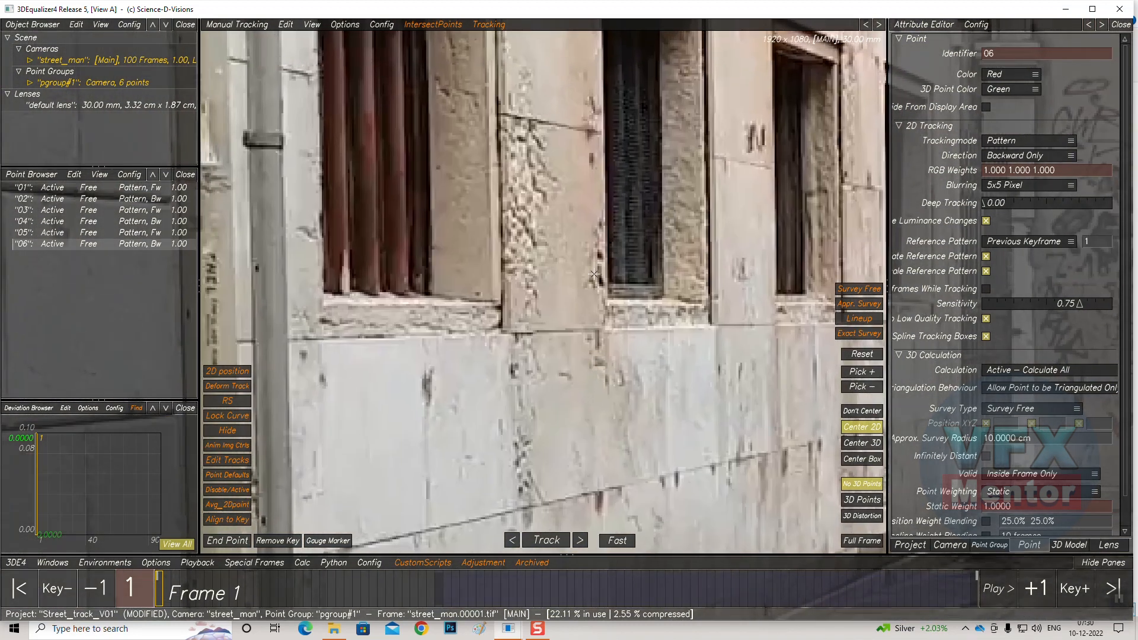
ctrl+click(599, 255)
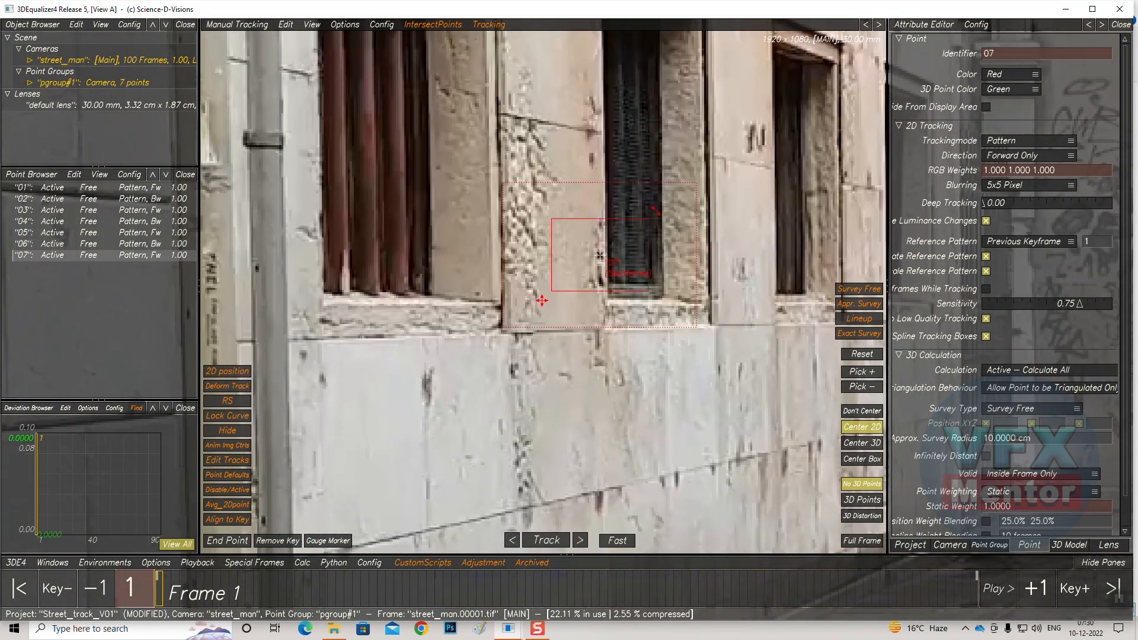
drag(592, 250, 573, 257)
drag(494, 319, 507, 313)
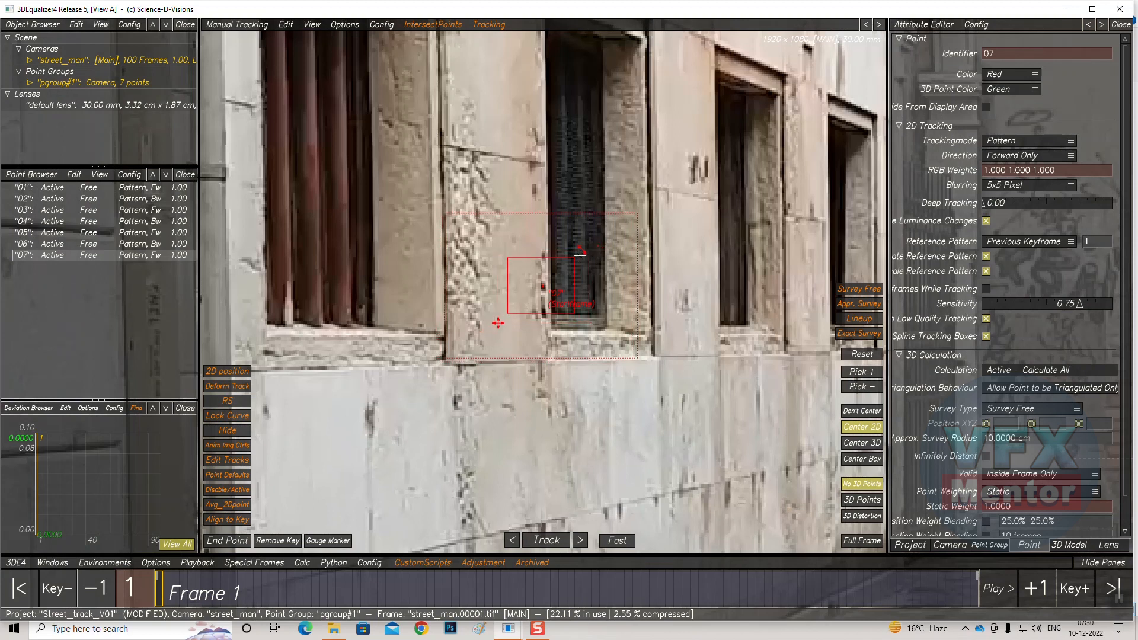
drag(619, 218, 617, 220)
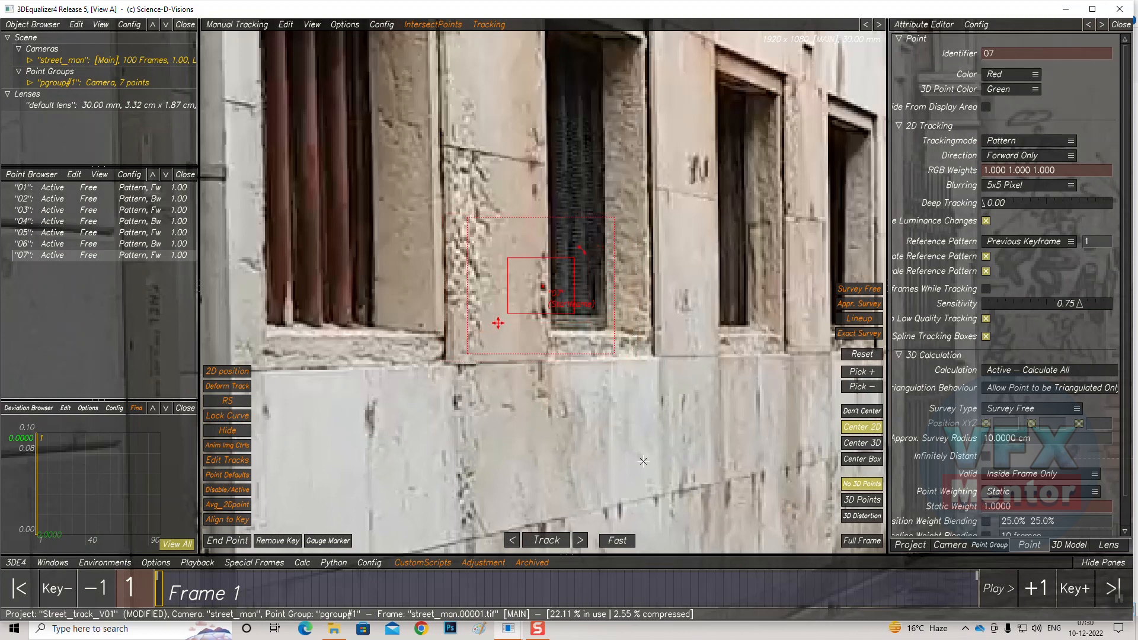
Track point 07 forward and re-place it on its window-corner feature at frame 3
click(545, 540)
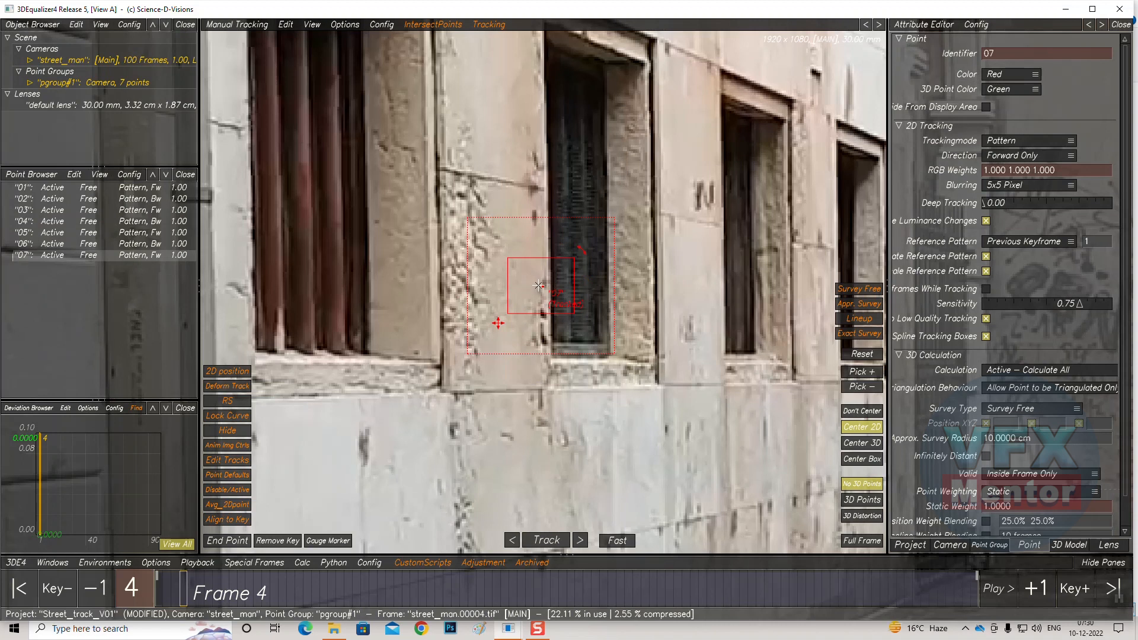
drag(179, 586, 164, 587)
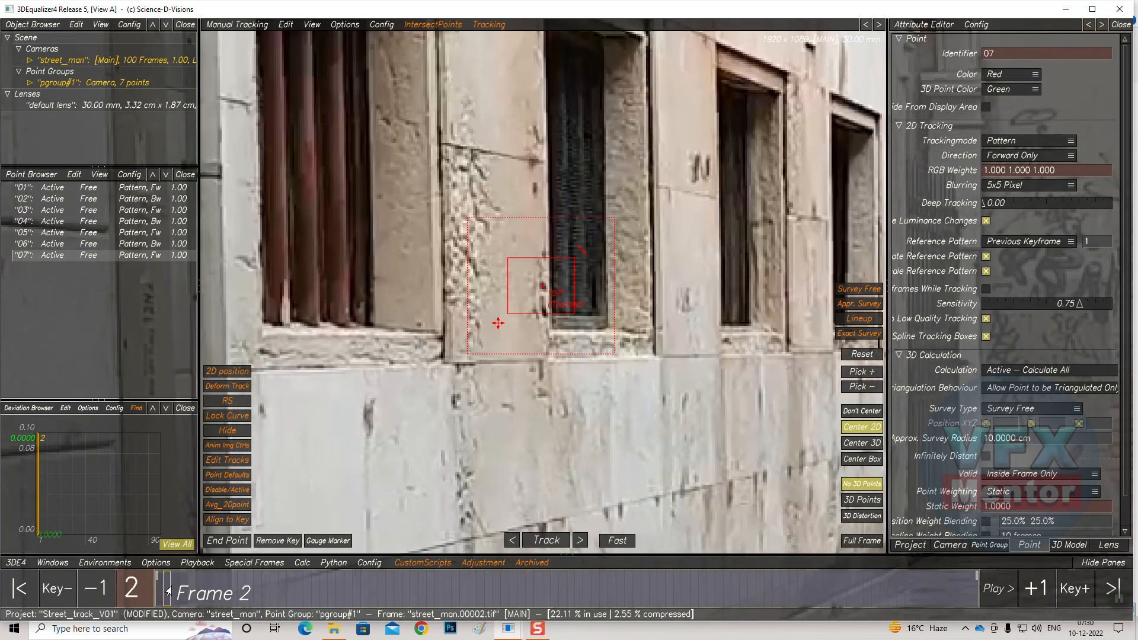
drag(167, 588, 171, 587)
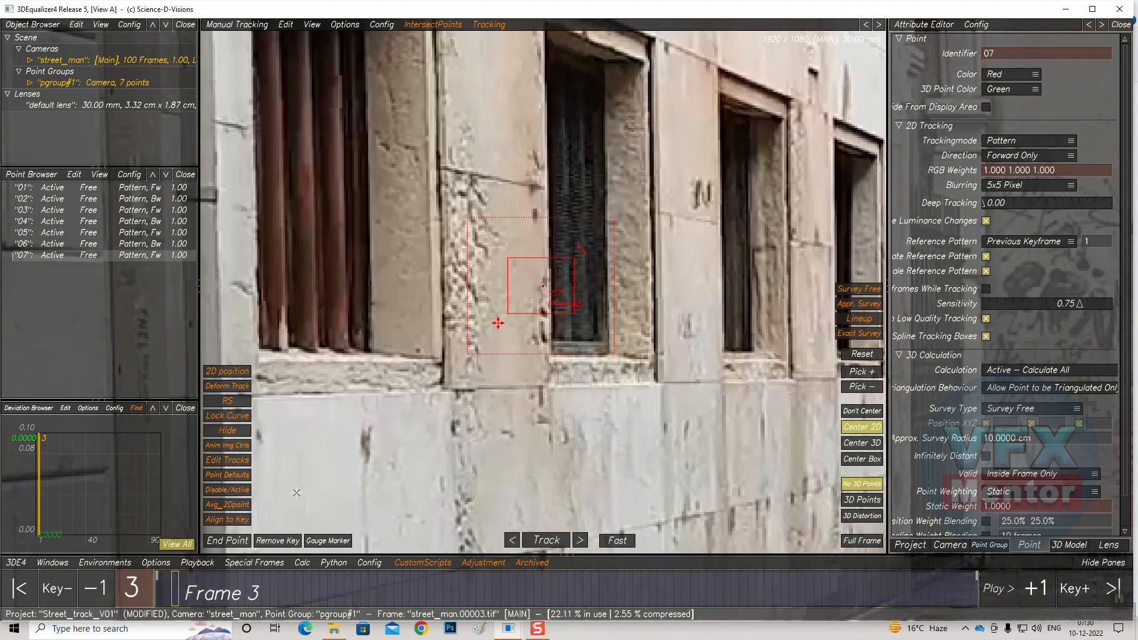
drag(541, 287, 544, 314)
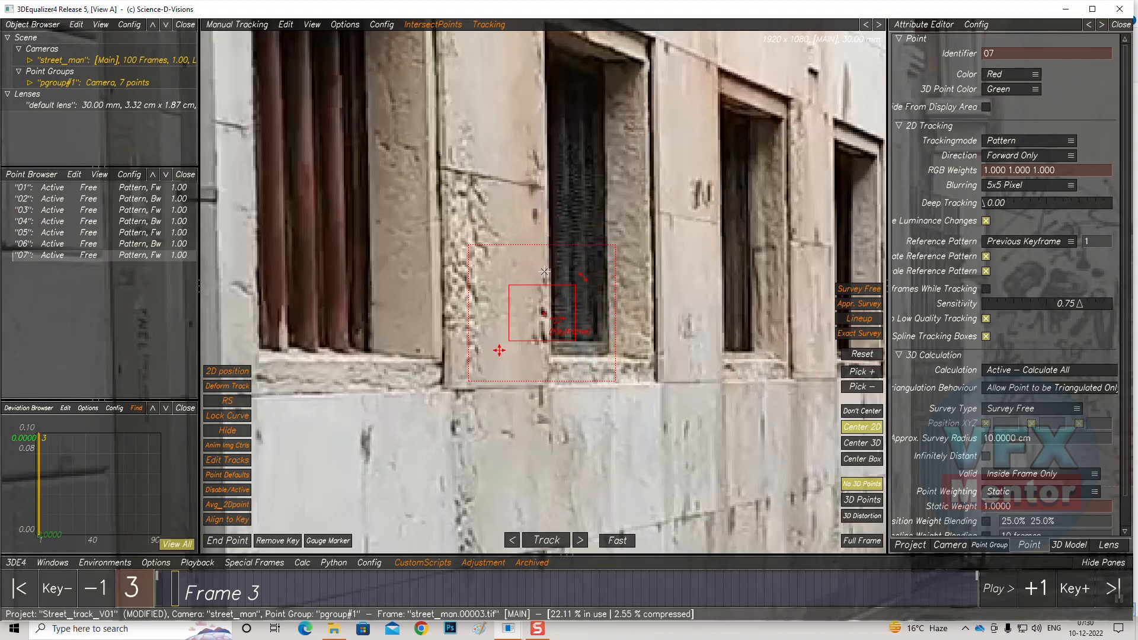
Adjust point 07's pattern box on its window-corner feature at frame 3
drag(575, 285, 560, 301)
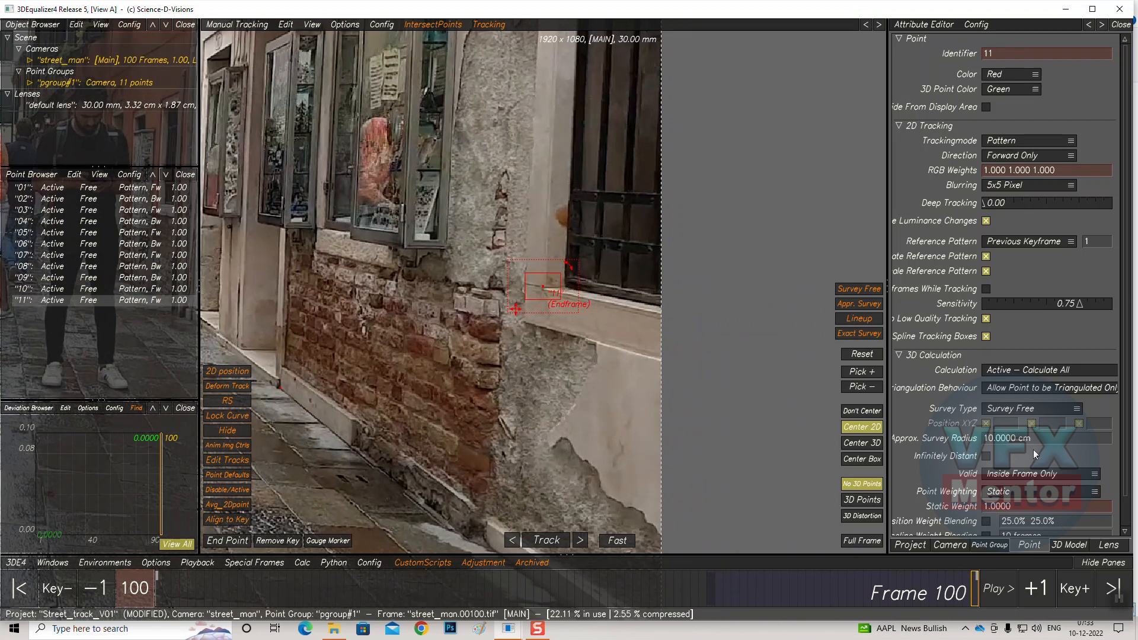
At frame 68, set point 11's direction to Backward Only, make that frame its end frame, and track it backward
drag(971, 591, 705, 586)
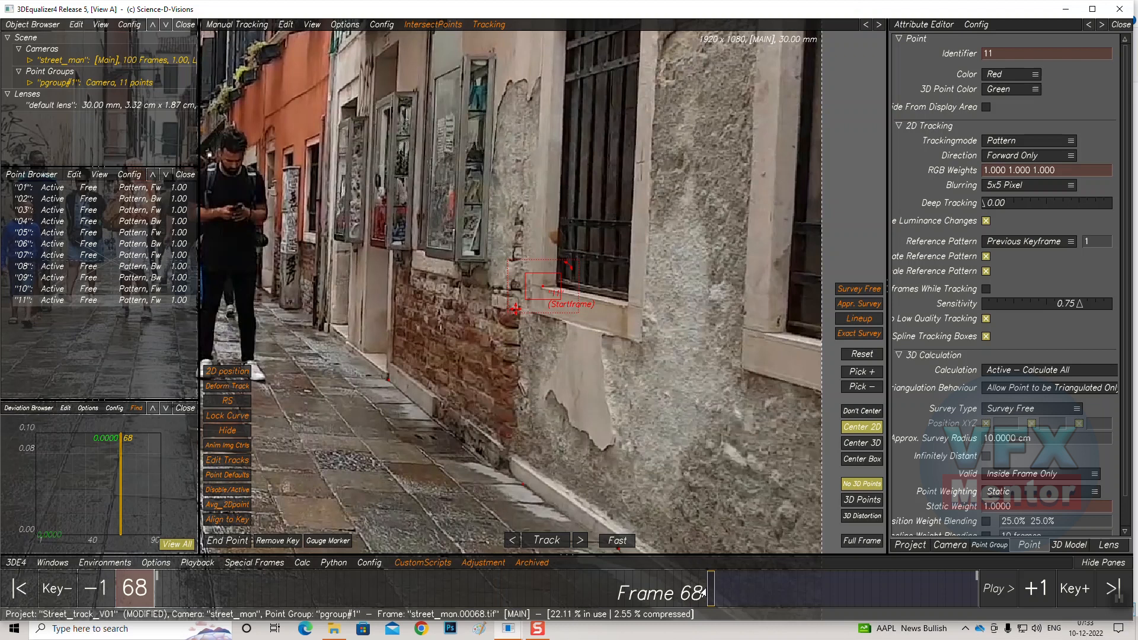
click(227, 540)
click(228, 541)
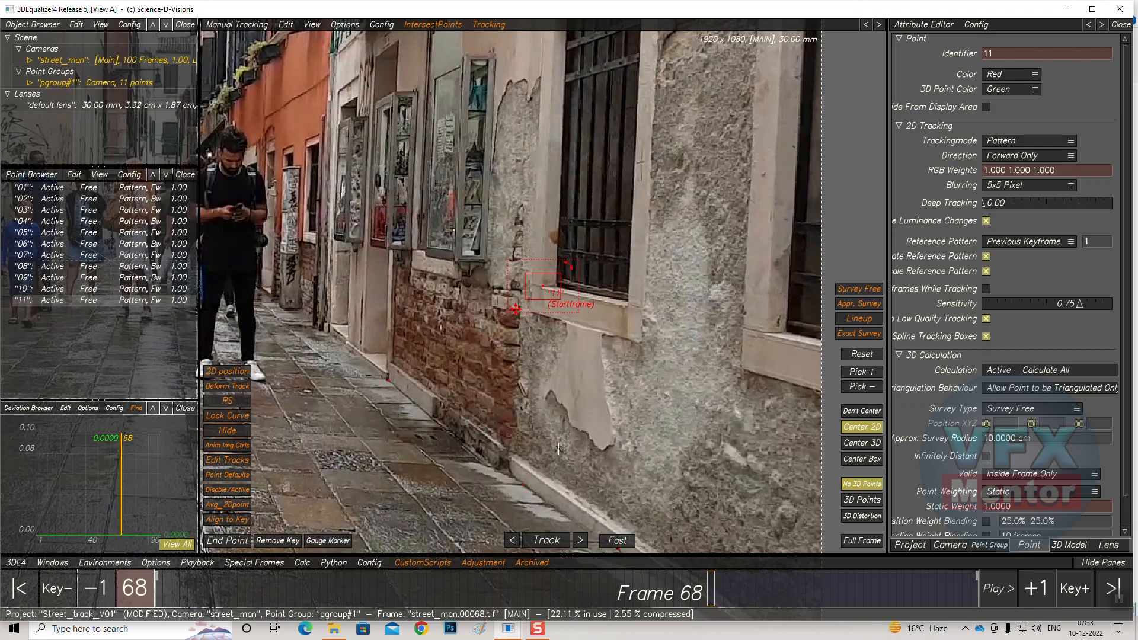
click(1028, 160)
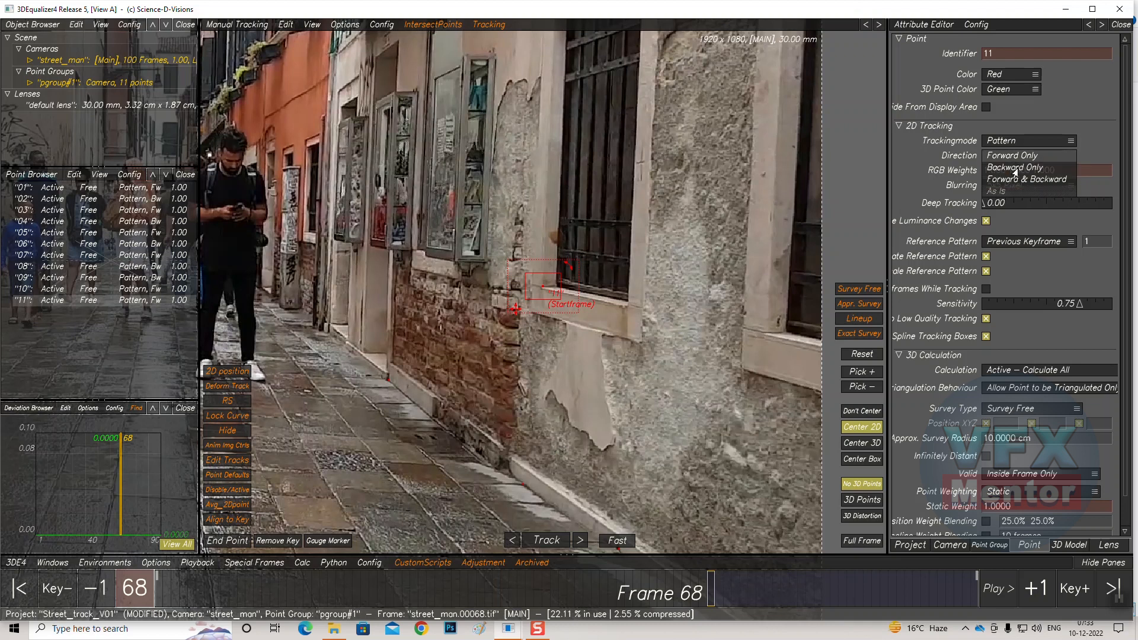
click(1015, 169)
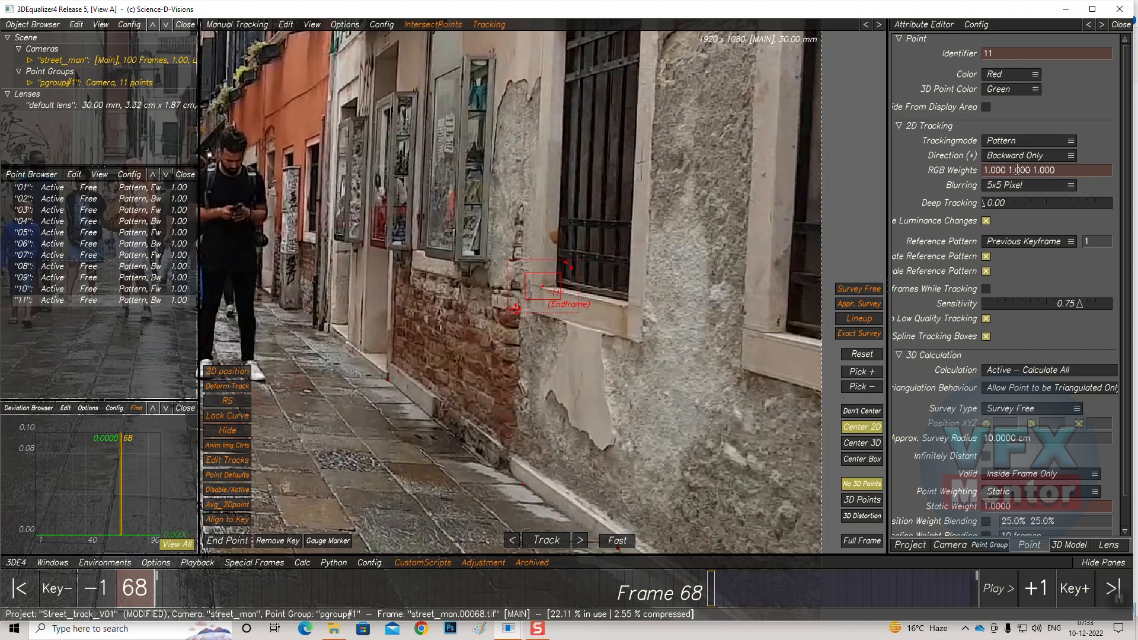
click(219, 541)
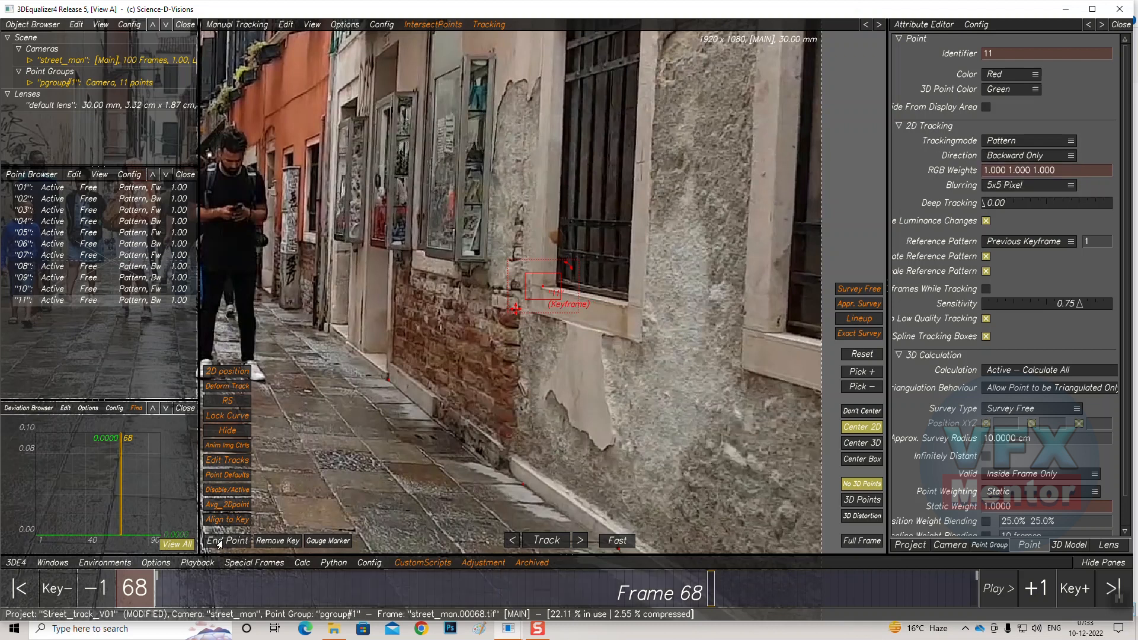
click(219, 541)
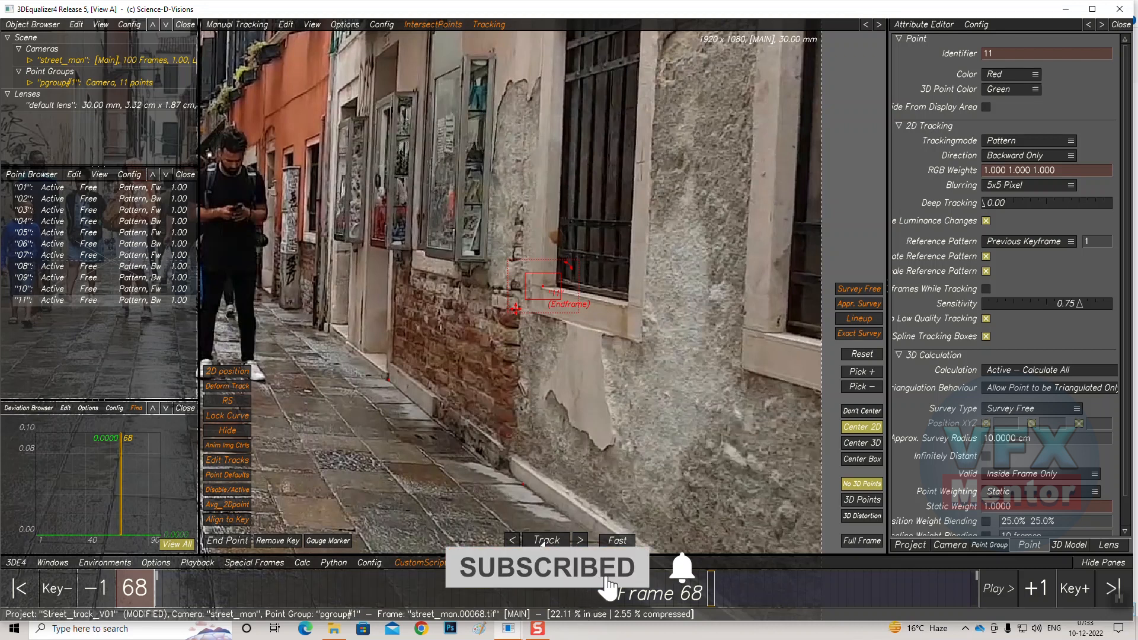
click(541, 543)
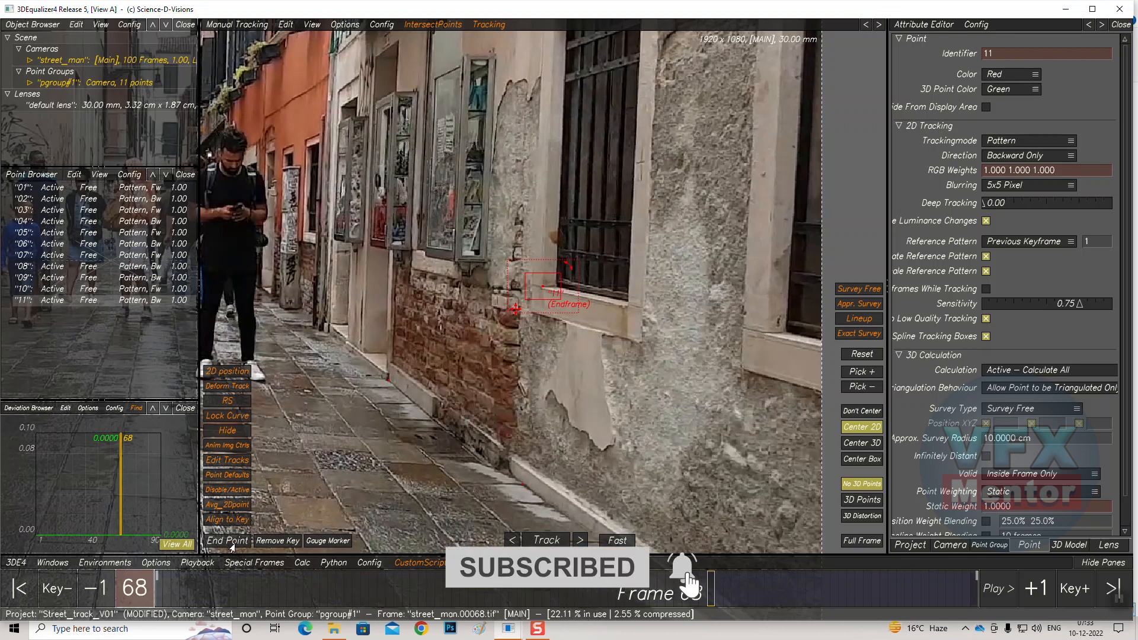
click(540, 541)
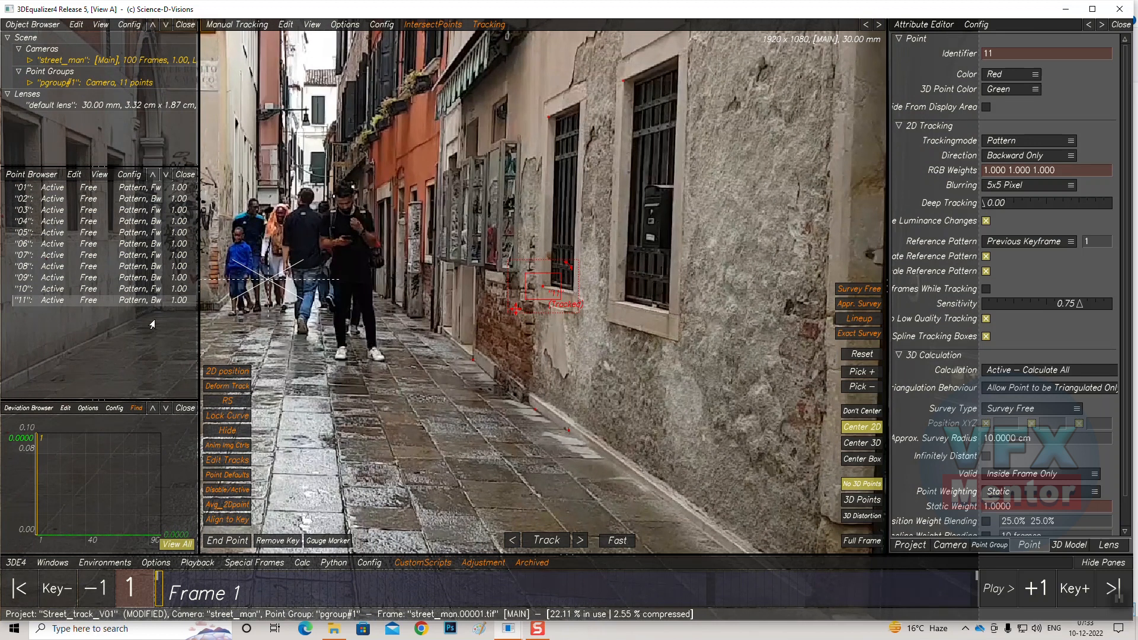
At frame 1, position point 14 on a paving-stone corner and track it forward
middle_drag(205, 467, 566, 270)
middle_drag(409, 313, 574, 335)
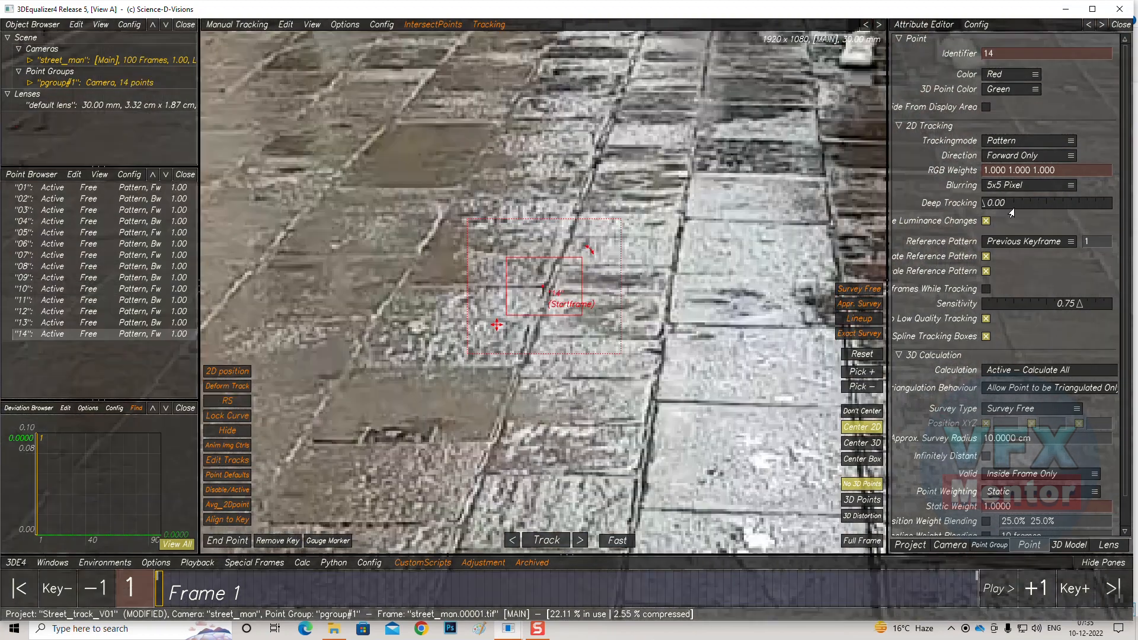
click(546, 540)
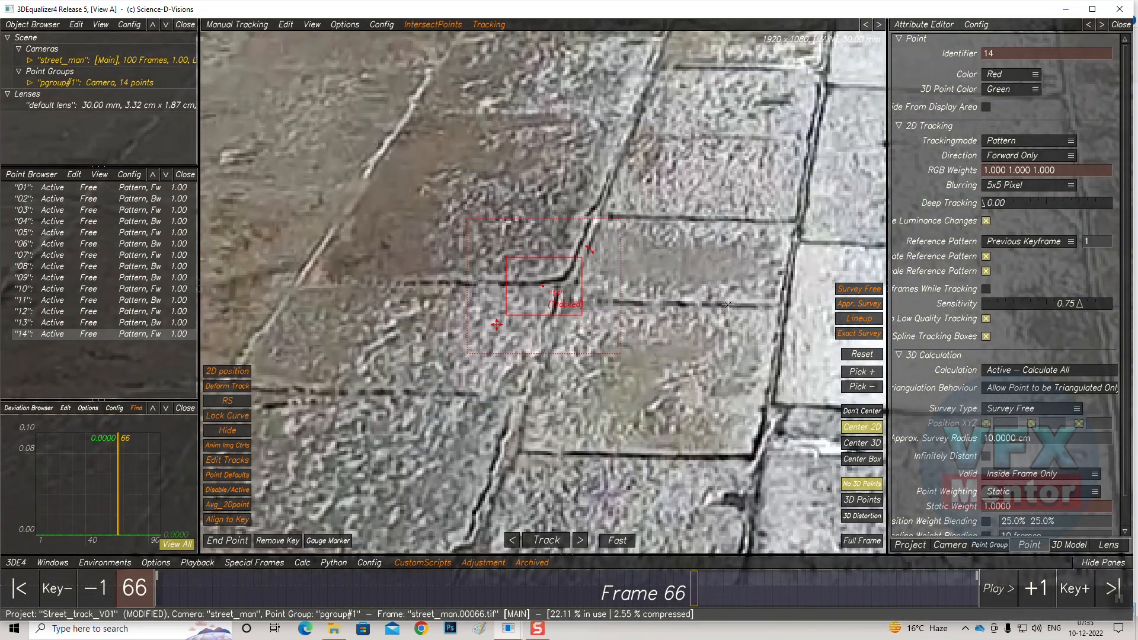
Re-place point 14 on its paving corner at frame 66, continue tracking, and end it at frame 83
click(544, 287)
drag(544, 287, 561, 279)
click(546, 540)
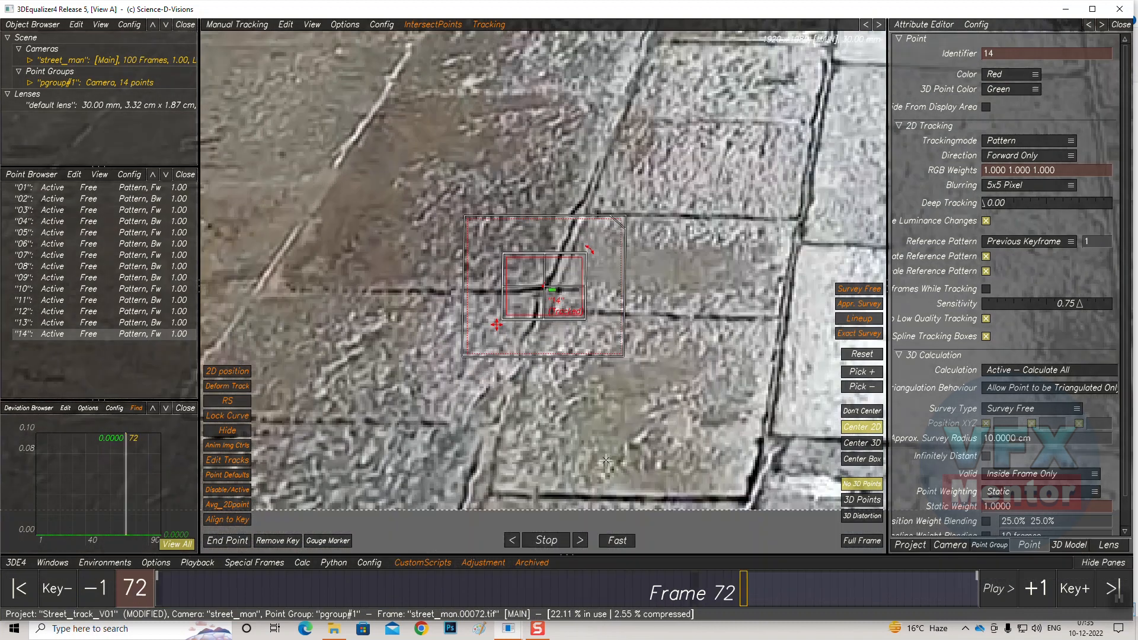
click(210, 540)
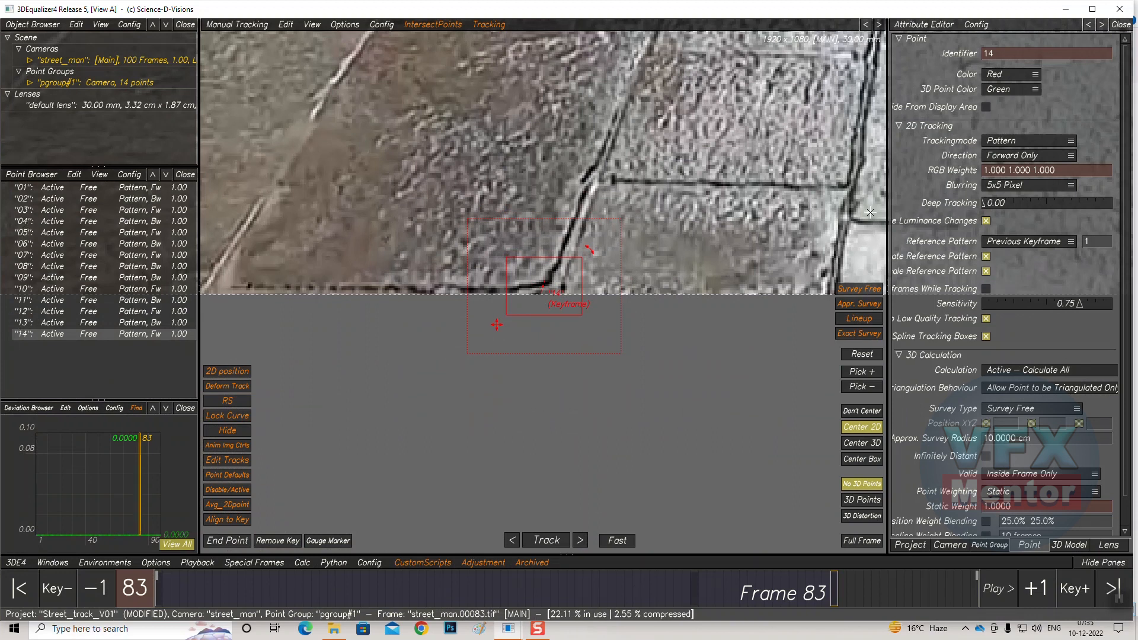
Zoom and pan around point 14's end position at frame 83 to examine its track
scroll(620, 253, up, 2)
scroll(620, 253, down, 7)
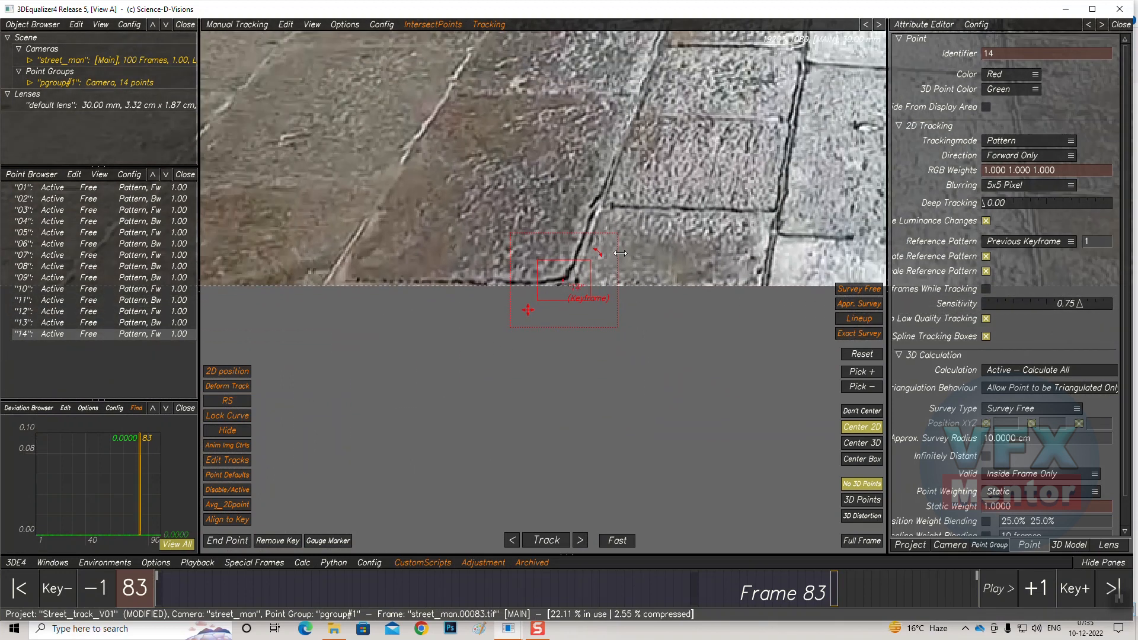
scroll(620, 253, down, 1)
middle_drag(620, 253, 593, 490)
middle_drag(597, 323, 590, 286)
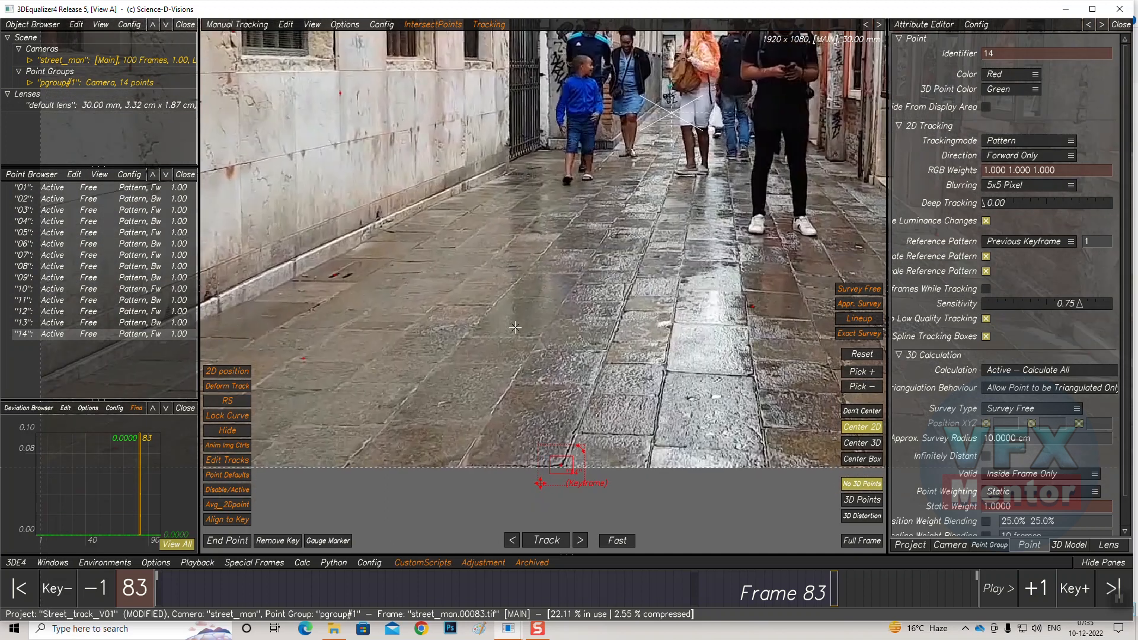
scroll(617, 246, up, 4)
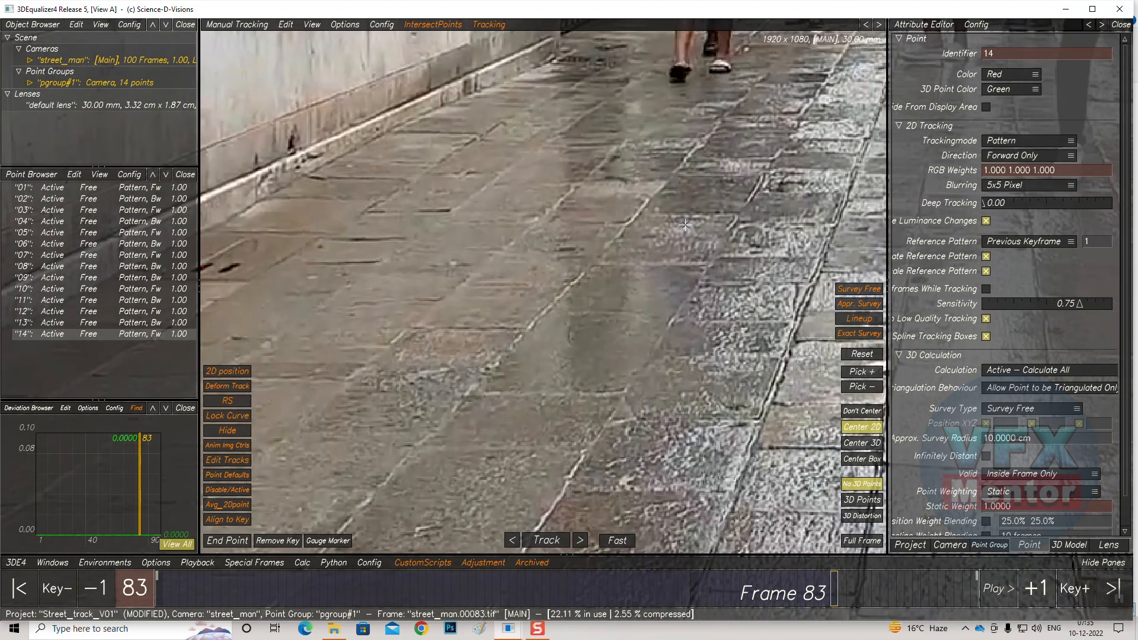
middle_drag(684, 225, 880, 221)
middle_drag(465, 278, 486, 337)
middle_drag(633, 244, 306, 356)
middle_drag(418, 337, 449, 309)
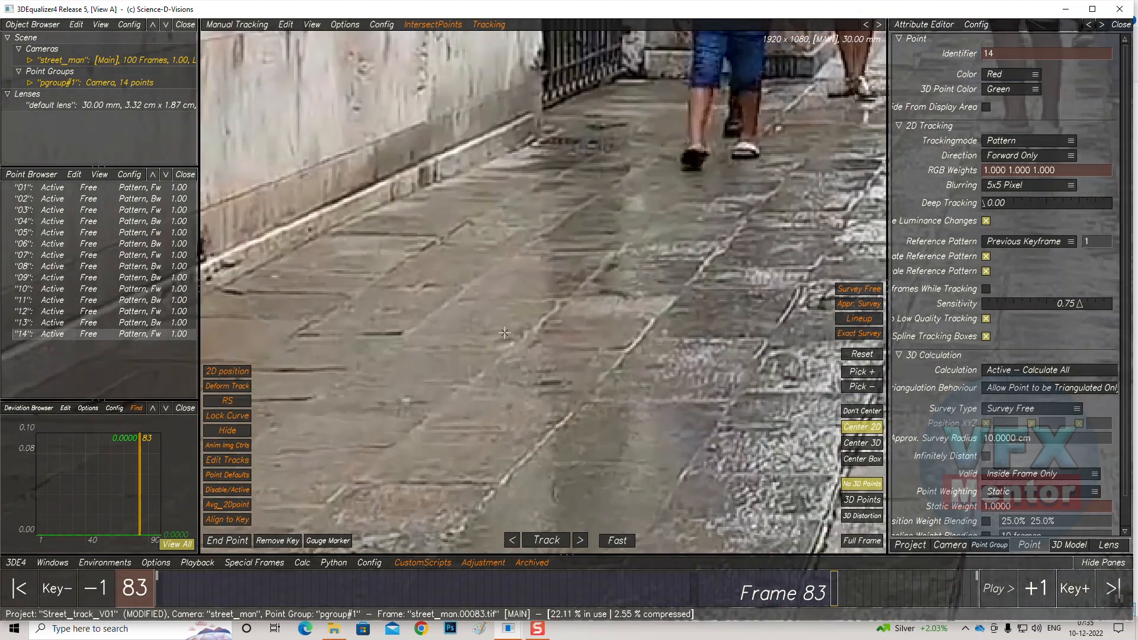
scroll(503, 391, down, 3)
middle_drag(558, 409, 530, 309)
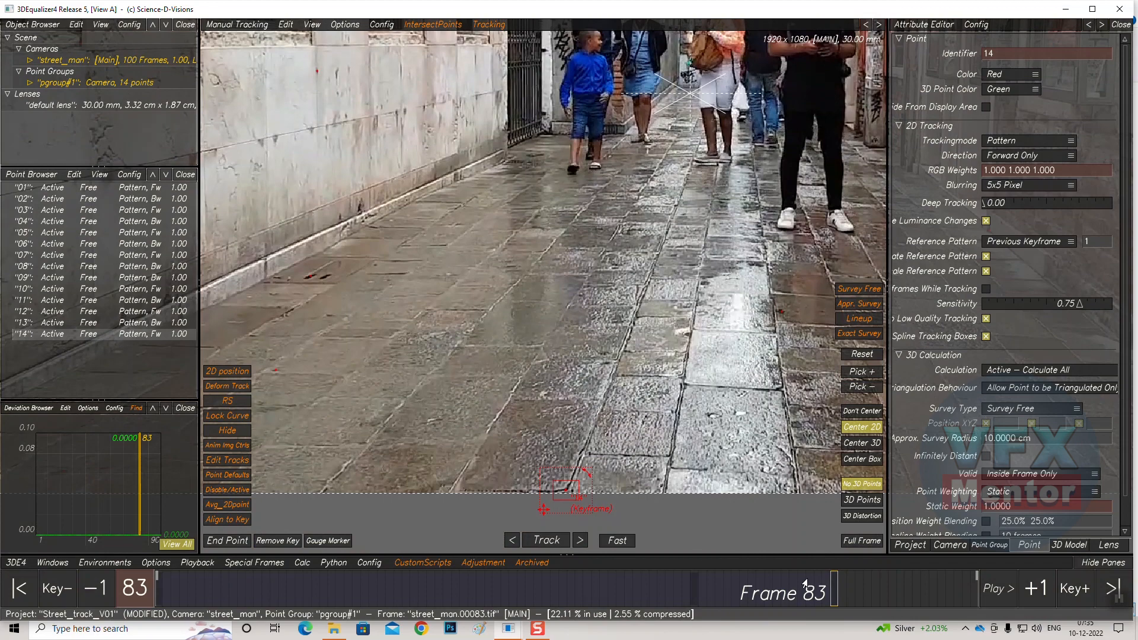
At frame 1, place point 15 at the base of the doorway on the right wall and track it forward
drag(830, 590, 108, 608)
middle_drag(729, 313, 583, 340)
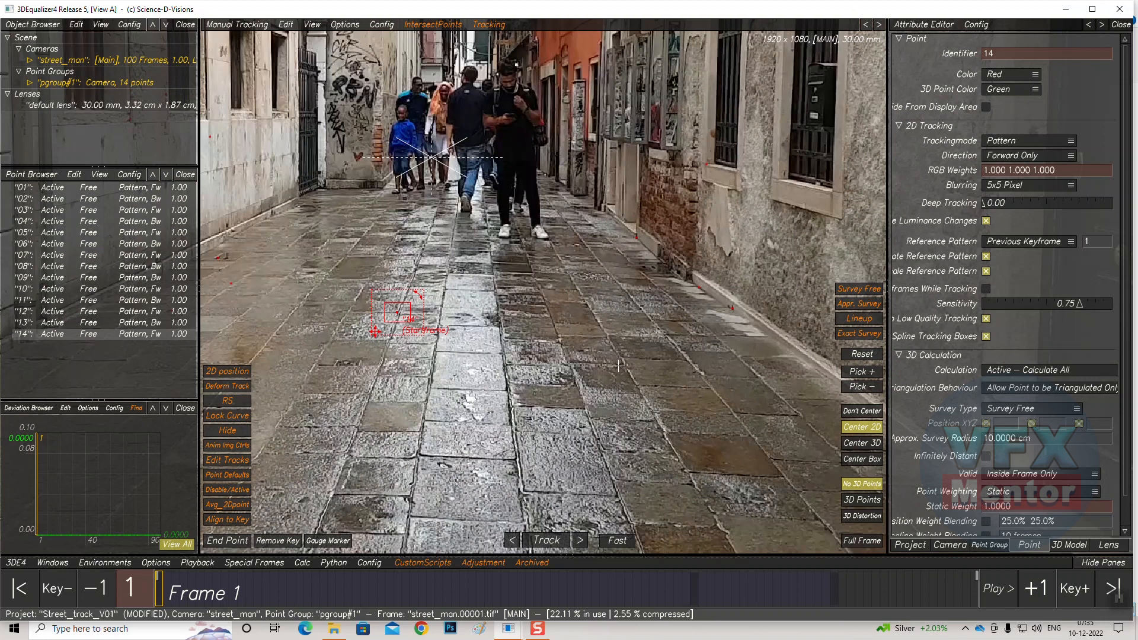
scroll(454, 200, down, 3)
scroll(455, 200, up, 6)
middle_drag(367, 43, 482, 366)
scroll(513, 427, up, 5)
middle_drag(525, 507, 508, 204)
middle_drag(507, 387, 510, 199)
middle_drag(752, 260, 348, 199)
middle_drag(642, 261, 399, 470)
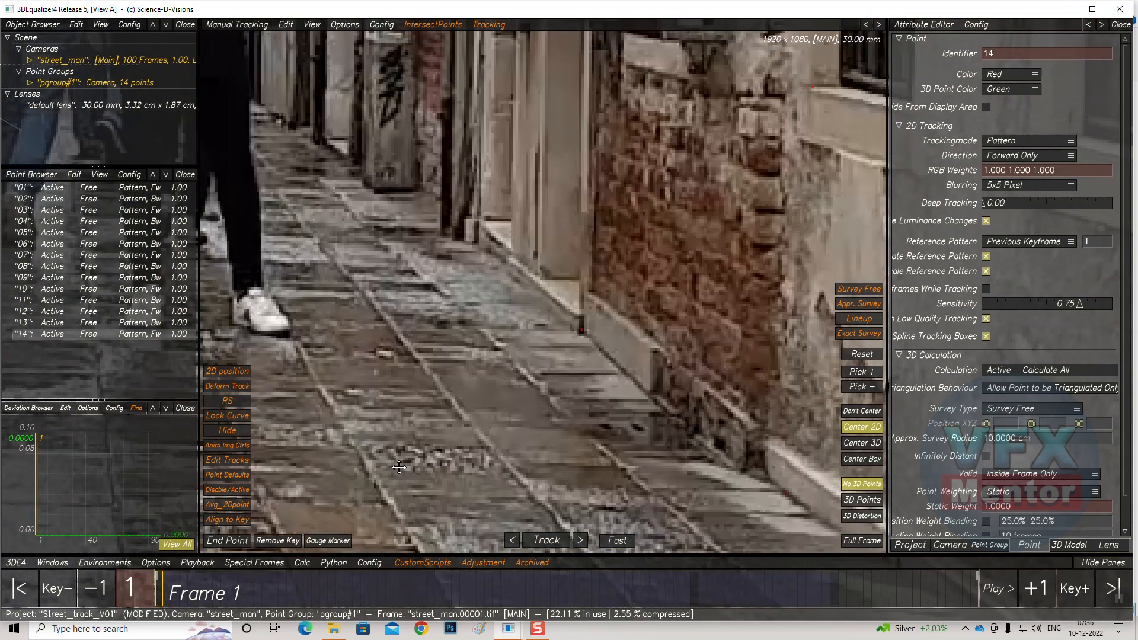
middle_drag(346, 350, 439, 403)
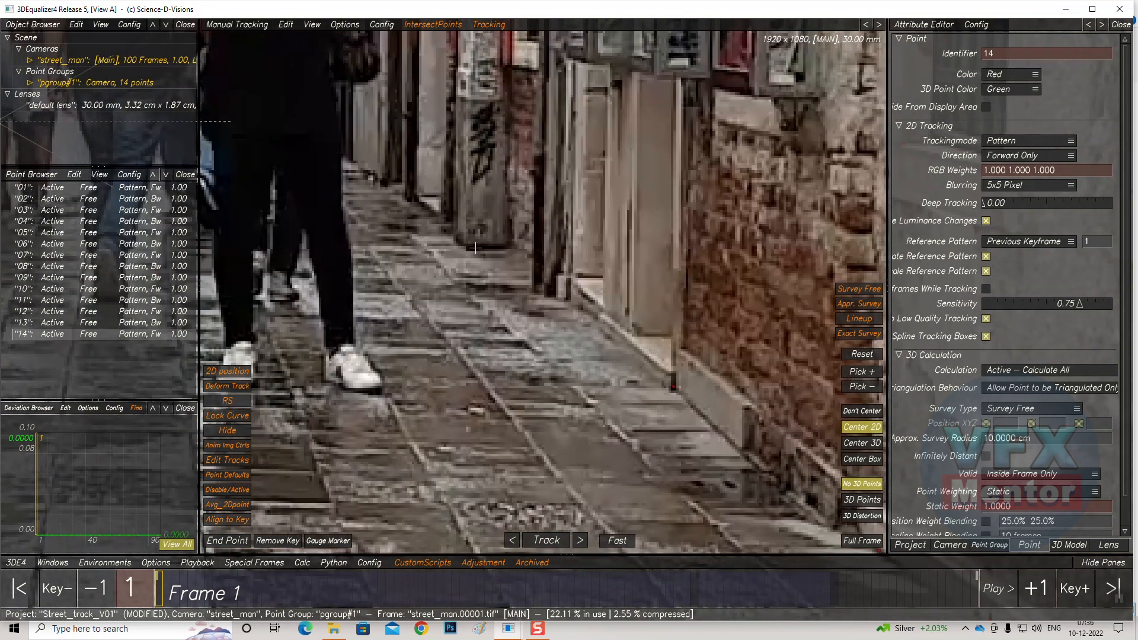
ctrl+click(568, 299)
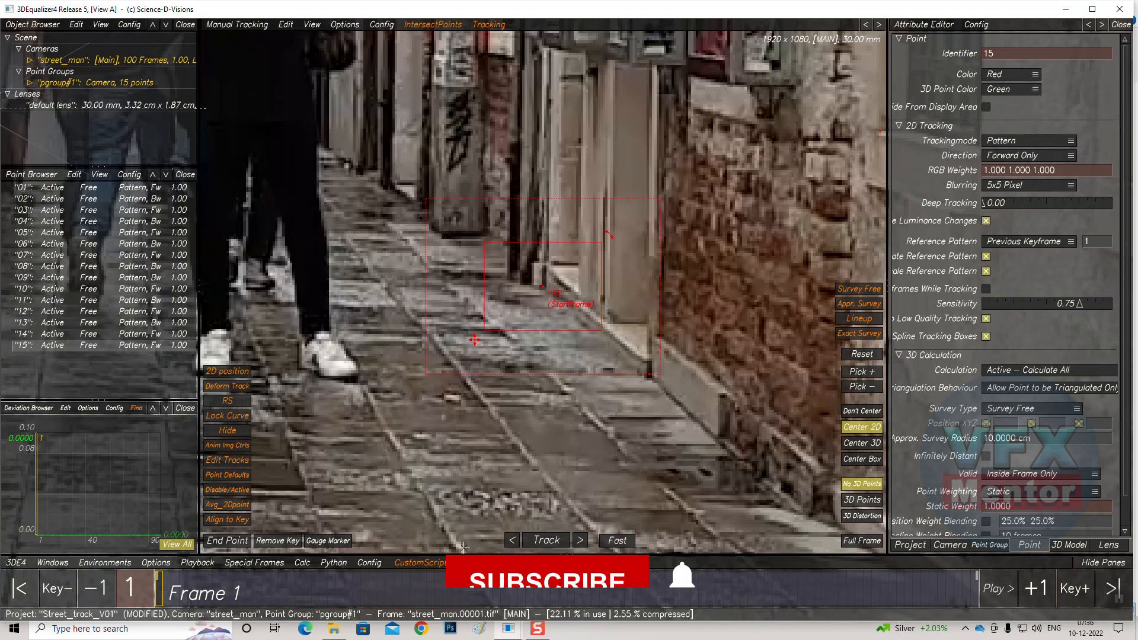
key(t)
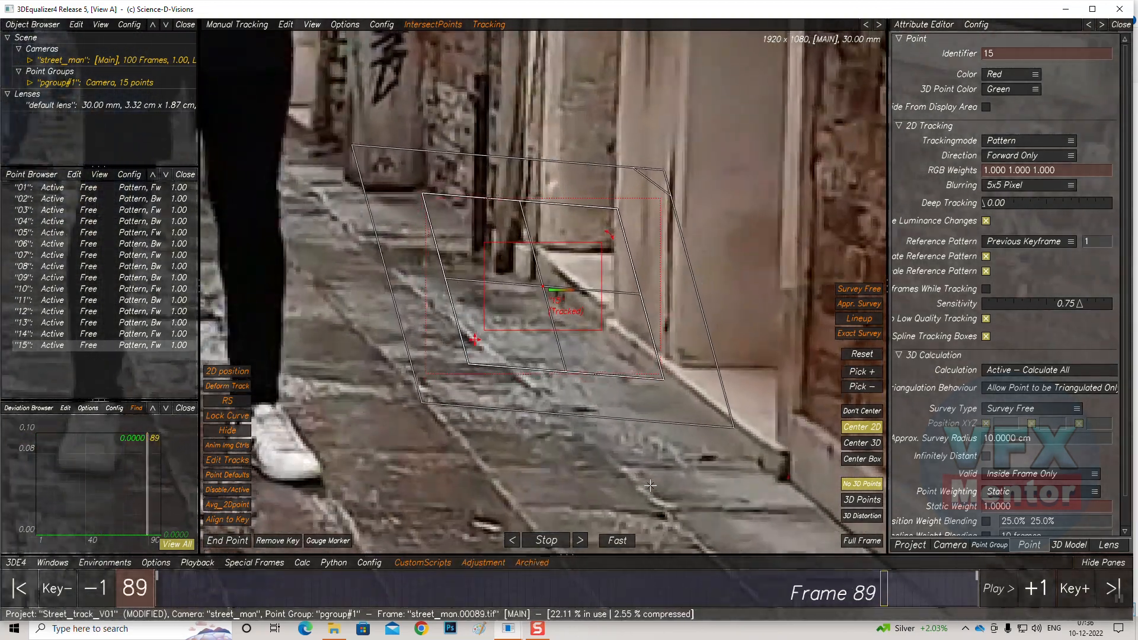
At frame 100, place point 16 on a paving-stone joint and resize its pattern box and search area
scroll(599, 405, down, 4)
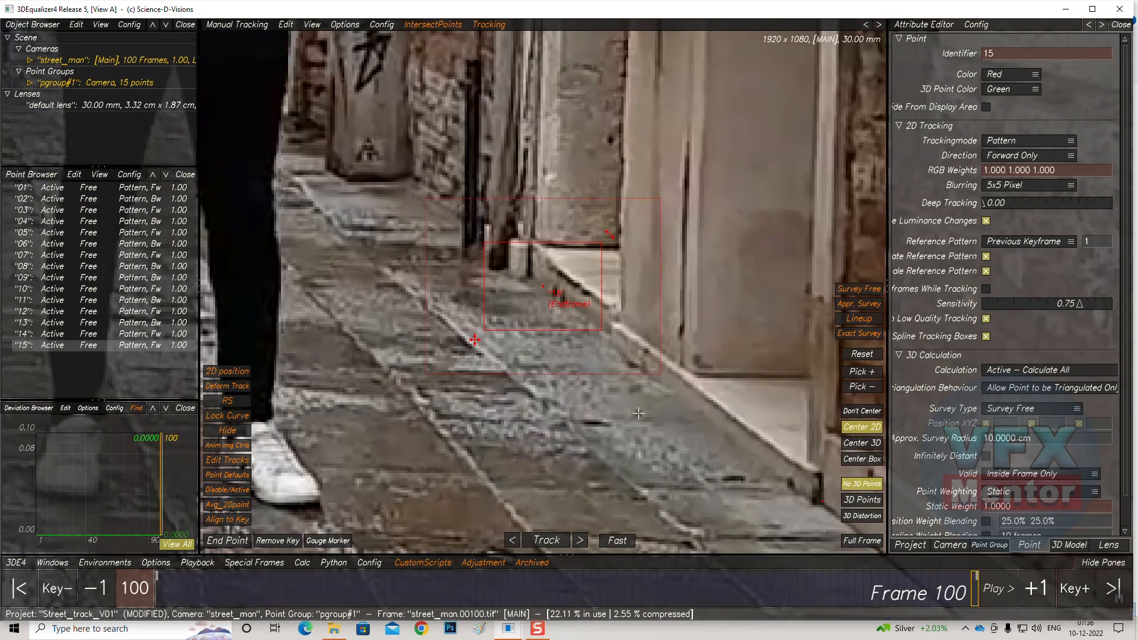
scroll(547, 363, up, 5)
scroll(537, 374, down, 5)
scroll(536, 375, down, 4)
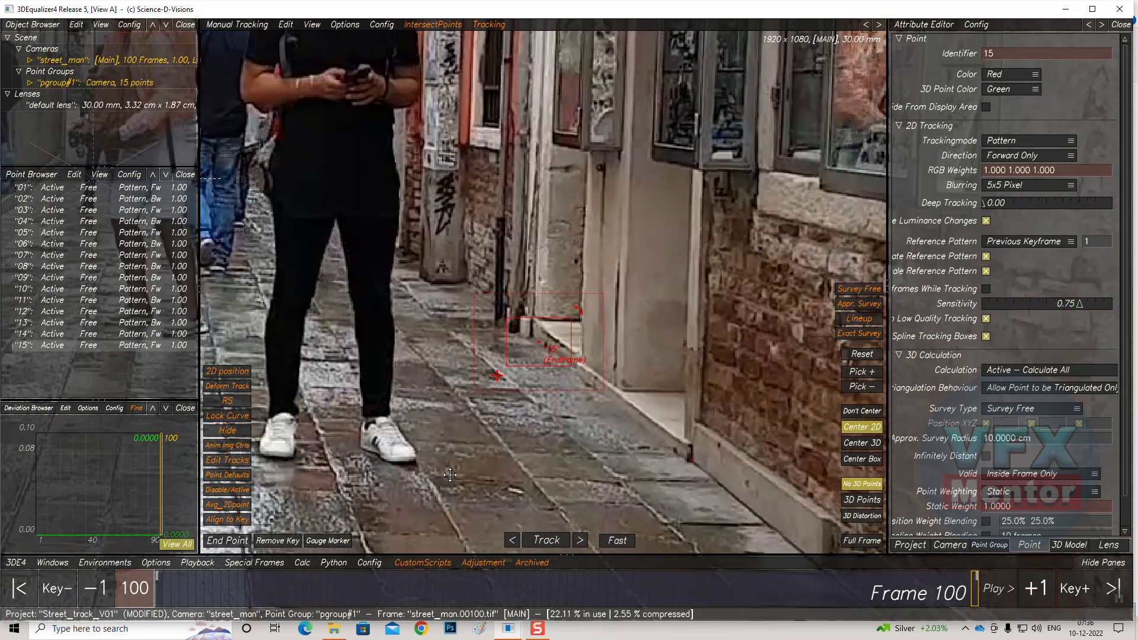
middle_drag(527, 403, 574, 130)
middle_drag(261, 355, 644, 244)
mouse_move(548, 262)
middle_down()
mouse_move(605, 224)
mouse_move(520, 244)
middle_up()
ctrl+click(531, 232)
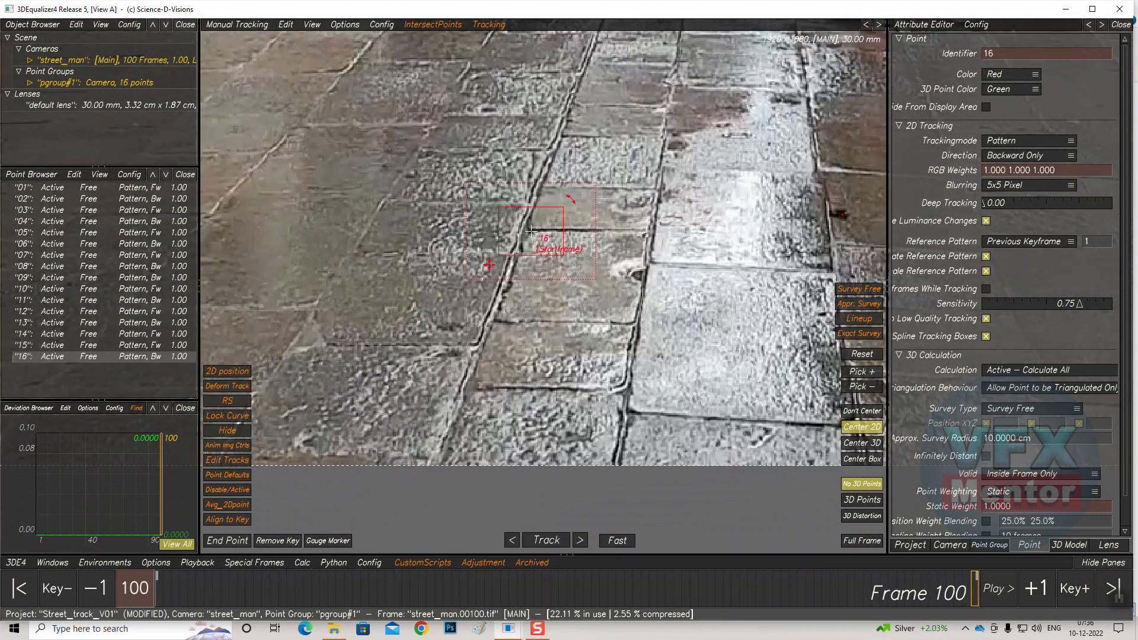
drag(575, 262, 569, 261)
drag(514, 305, 524, 307)
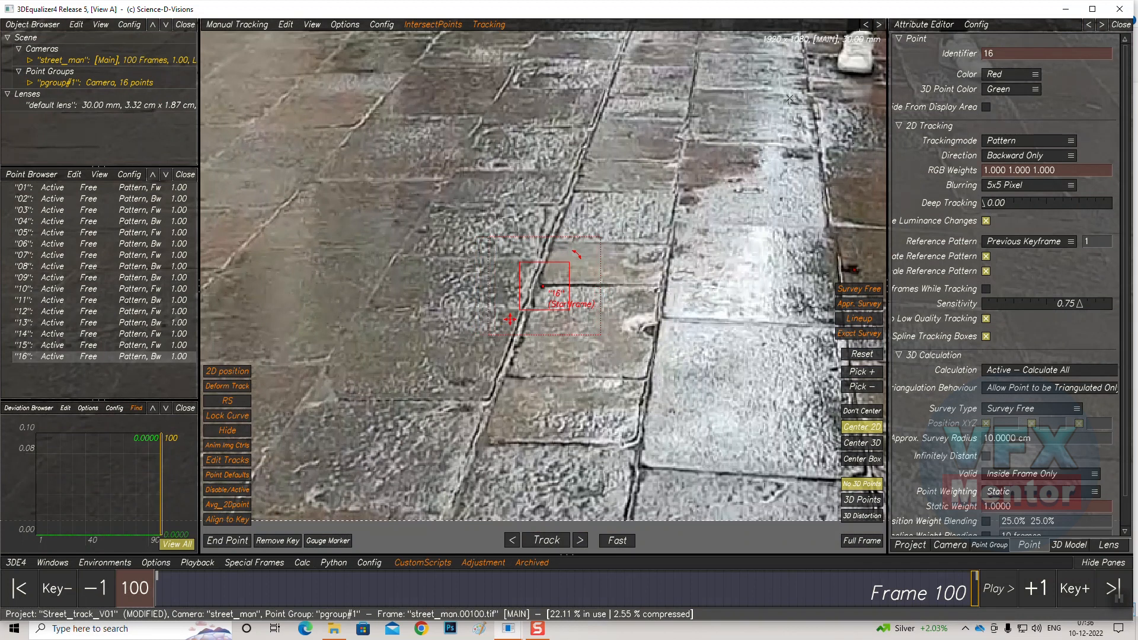
Track point 16 backward to frame 1
click(546, 540)
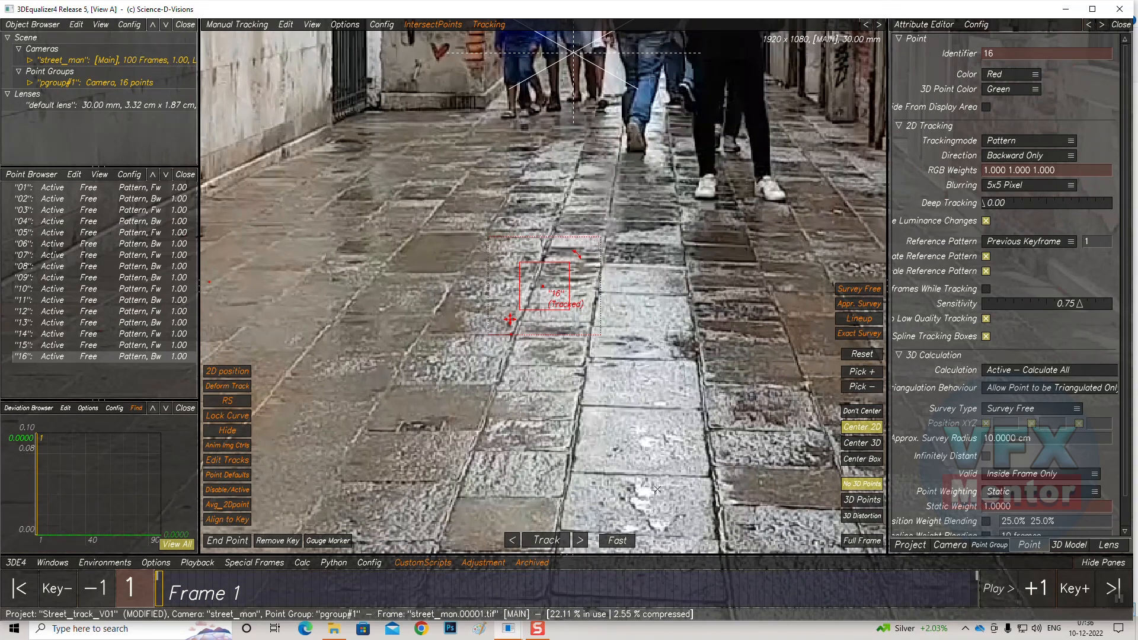
middle_drag(517, 367, 469, 336)
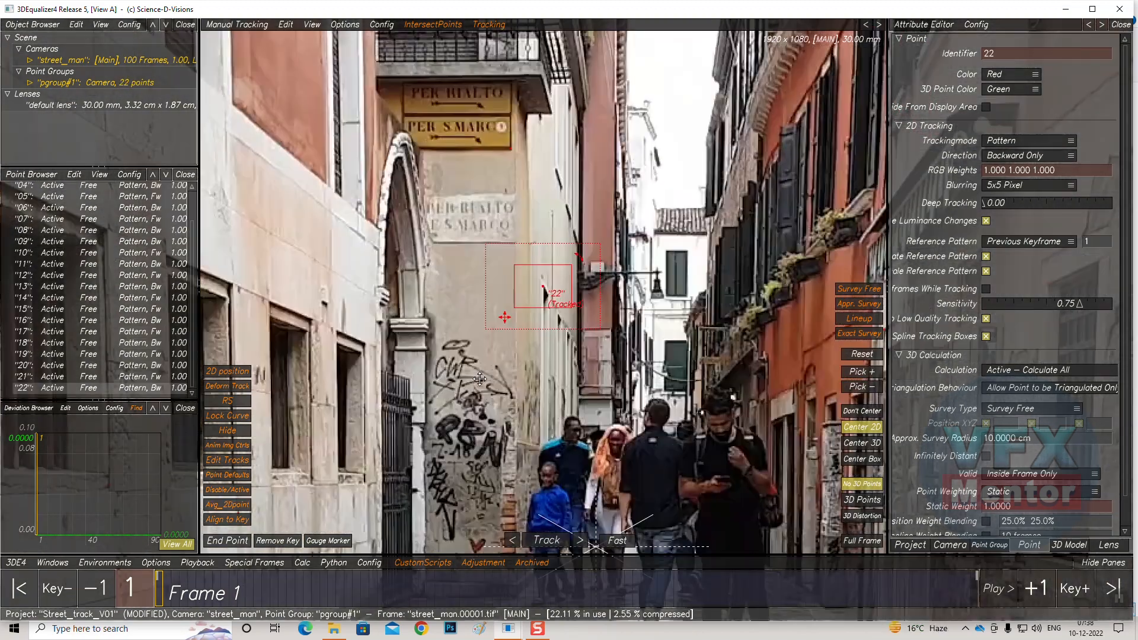
middle_drag(479, 380, 415, 385)
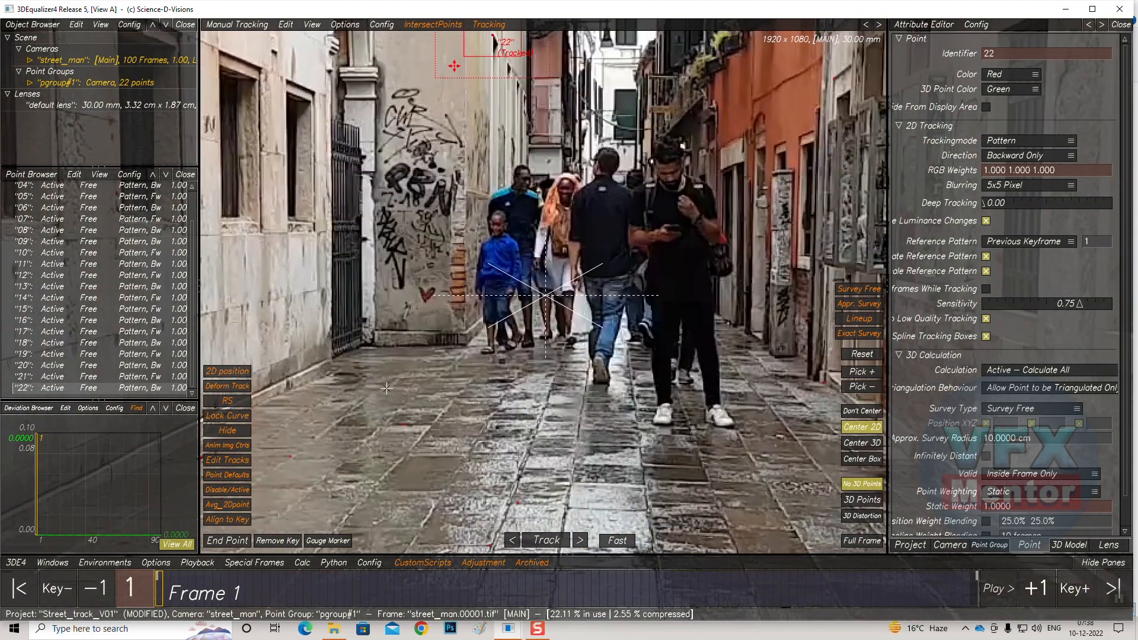
At frame 1, place point 23 at a window corner on the orange building and track it forward to frame 100
scroll(791, 153, up, 5)
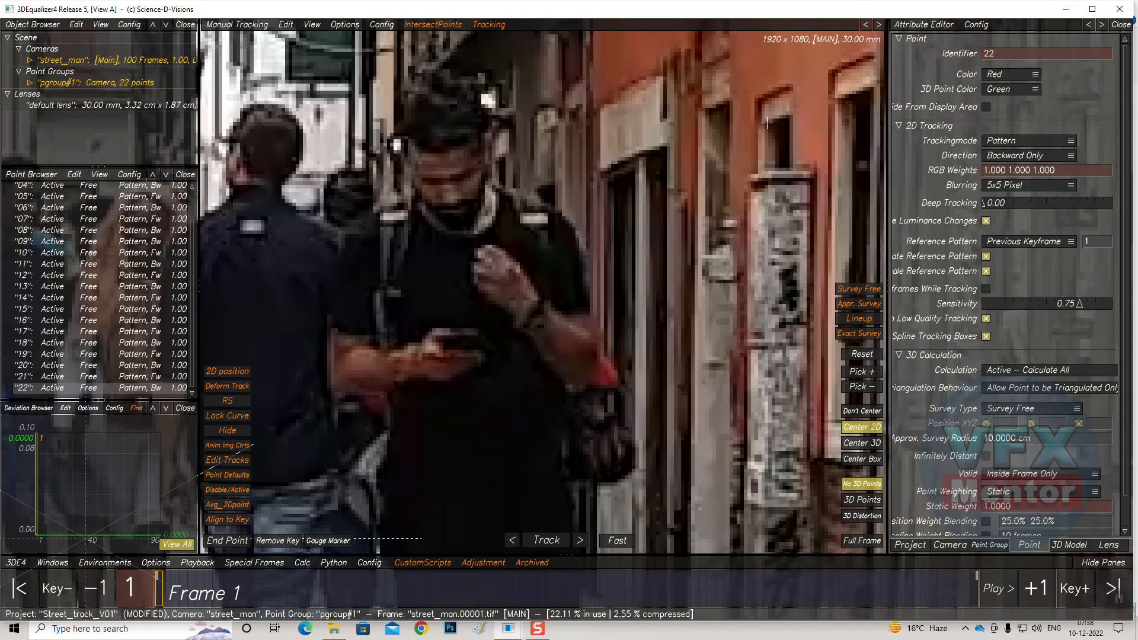
ctrl+click(767, 123)
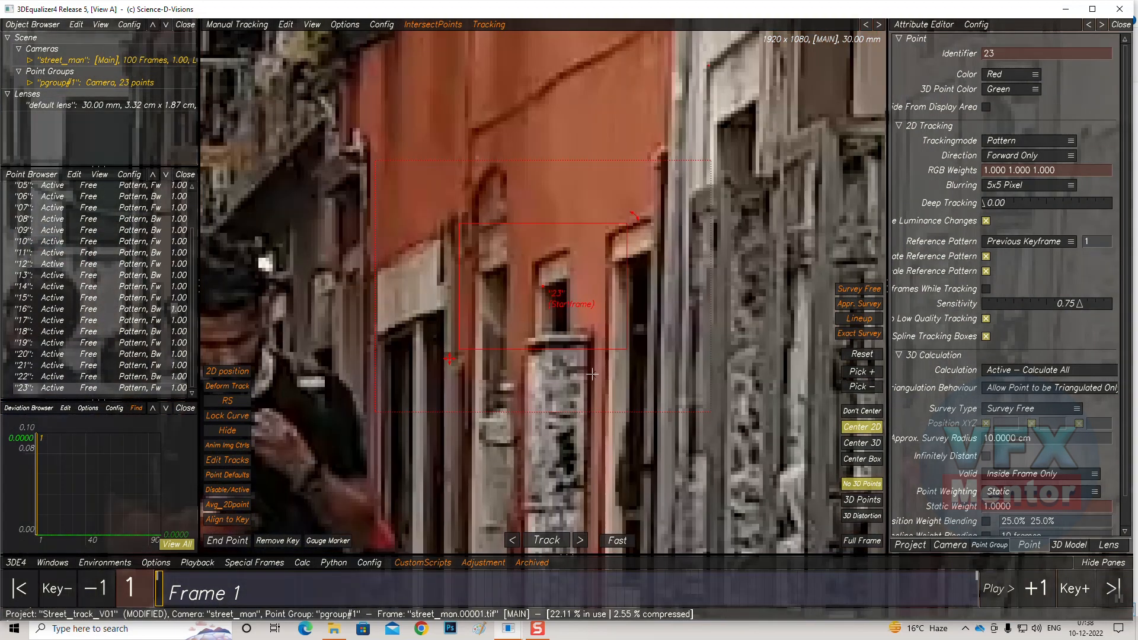
click(541, 540)
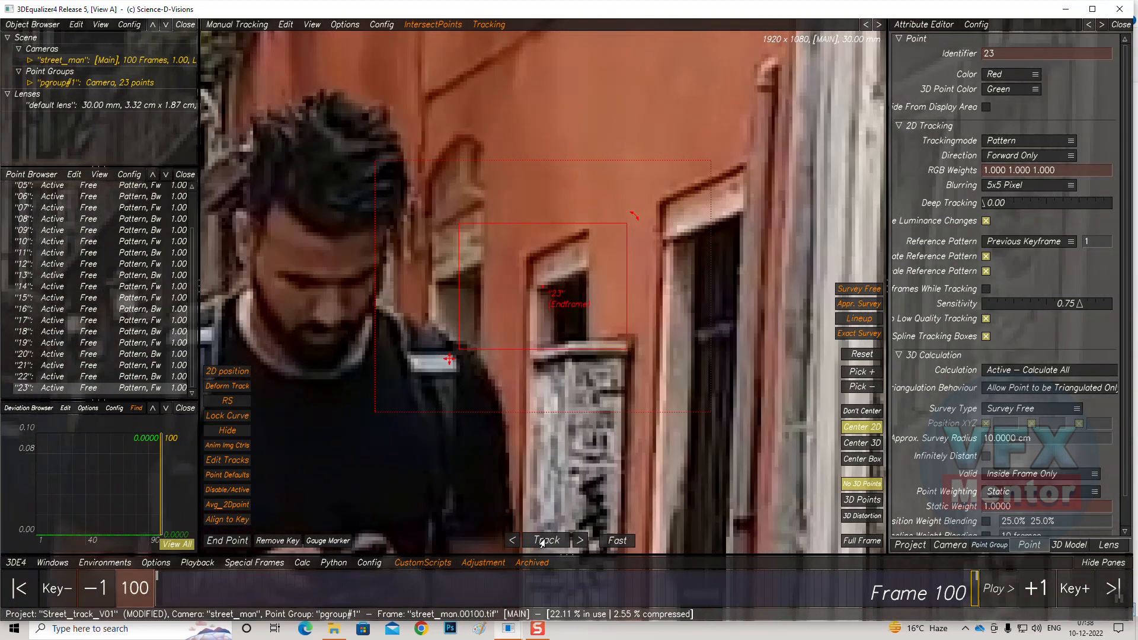
scroll(630, 230, up, 3)
scroll(536, 384, down, 10)
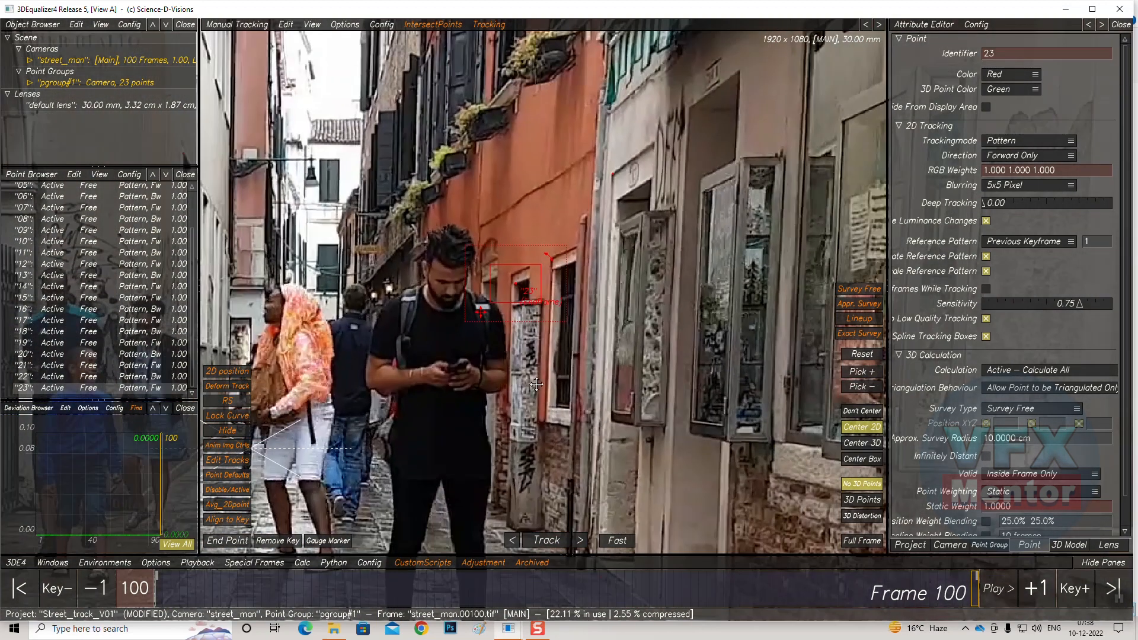
middle_drag(536, 384, 510, 201)
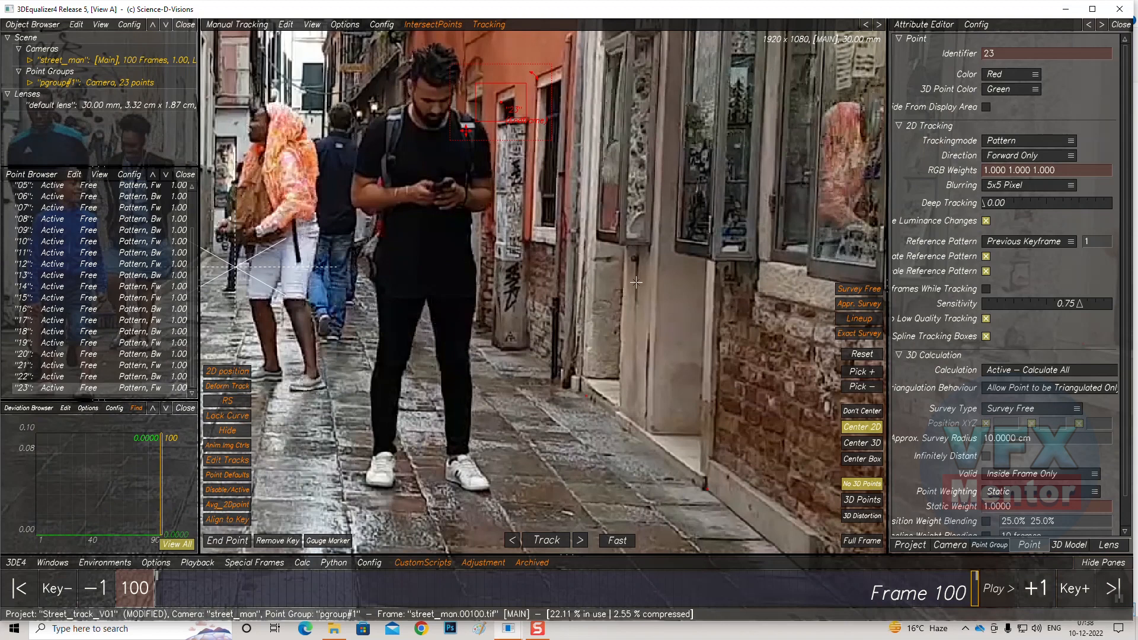
middle_drag(604, 373, 551, 202)
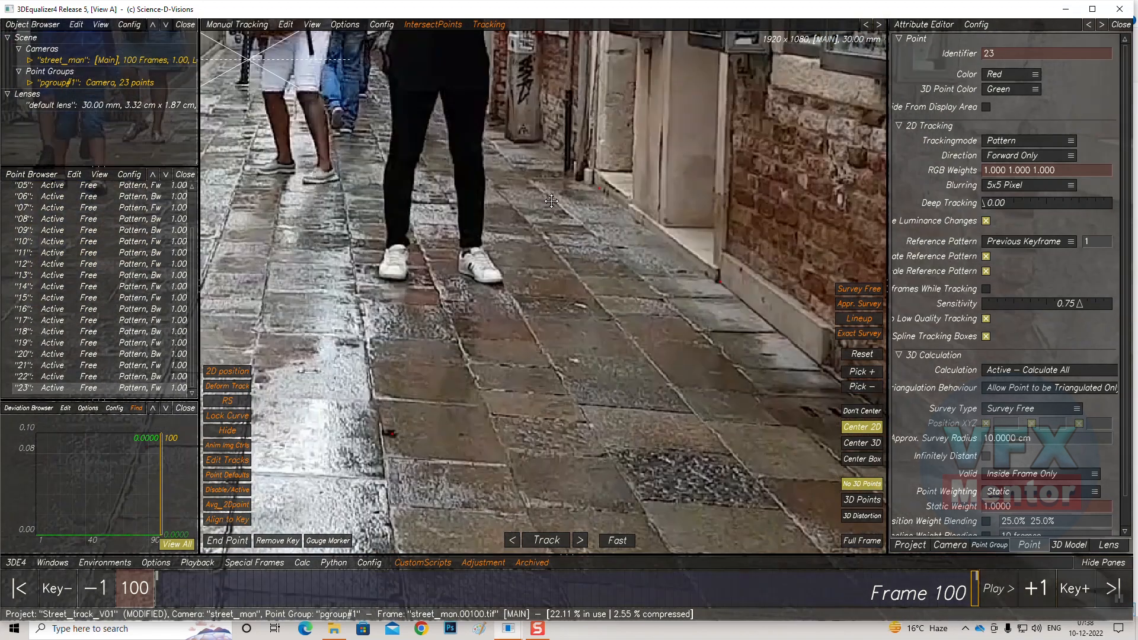
Try tracking a new pavement point backward from frame 100, then delete that point
scroll(551, 201, up, 5)
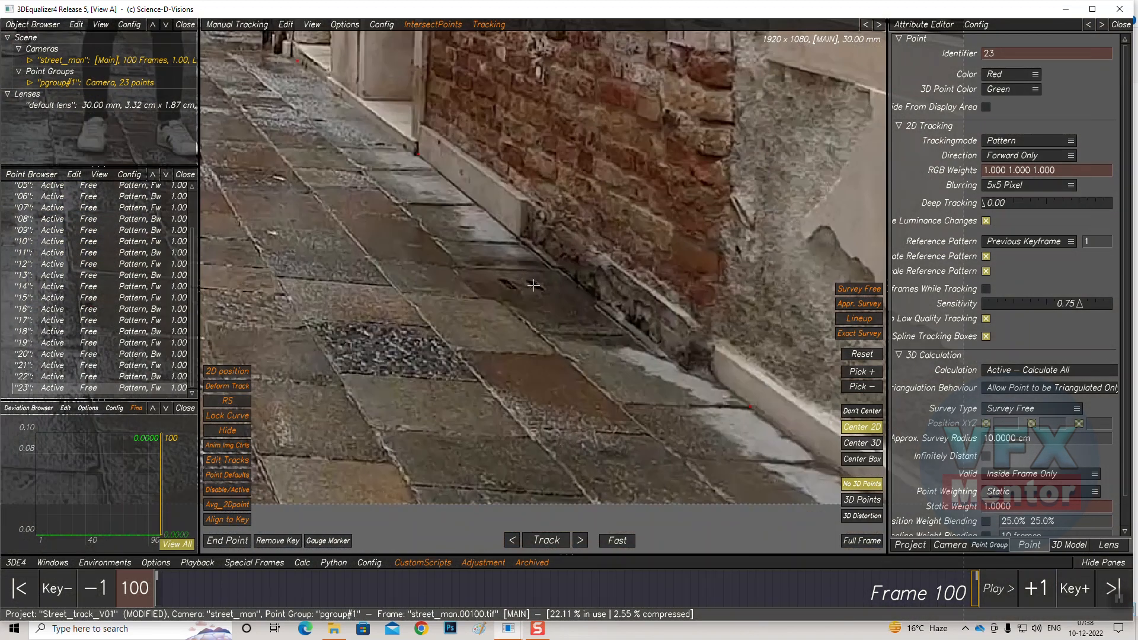
scroll(514, 335, down, 3)
middle_drag(368, 279, 672, 296)
middle_drag(237, 225, 517, 161)
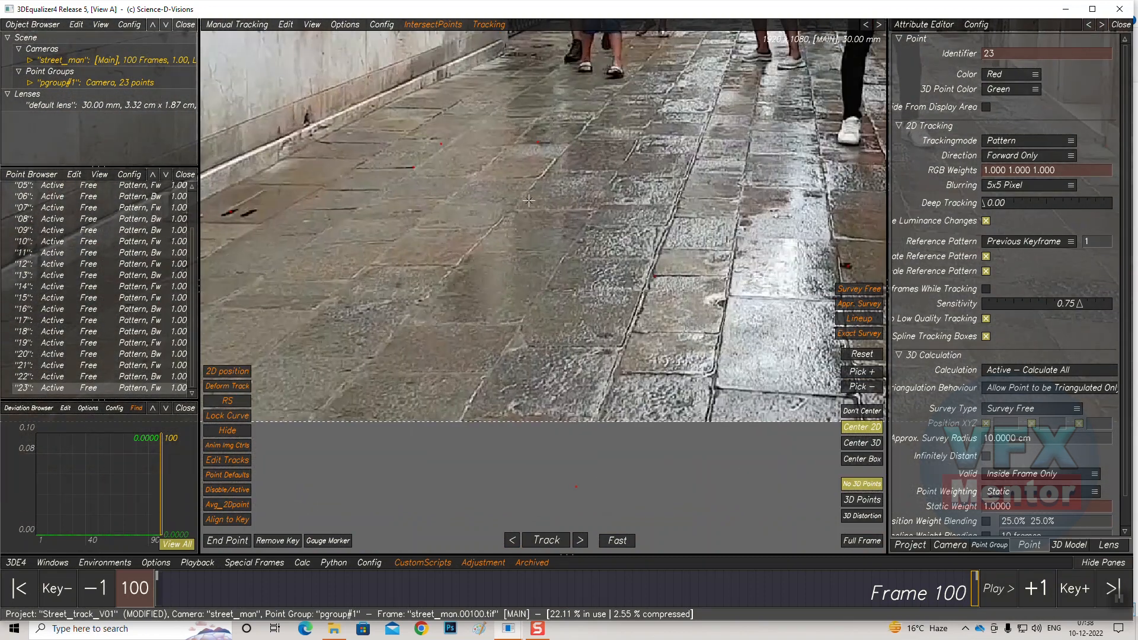
ctrl+click(452, 267)
middle_drag(453, 268, 542, 286)
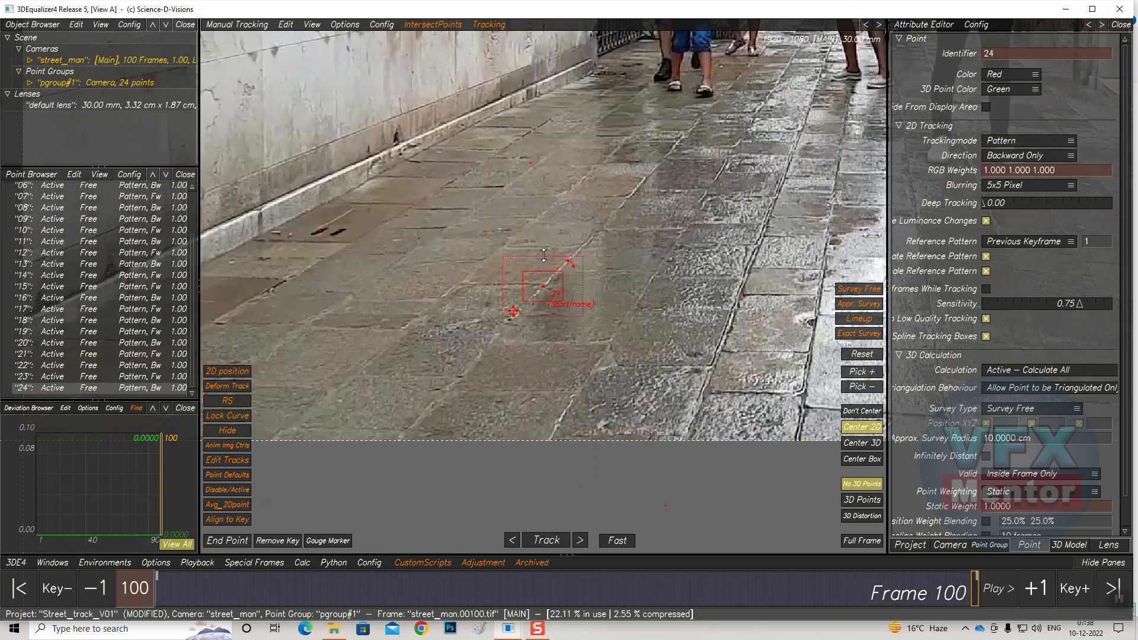
click(546, 540)
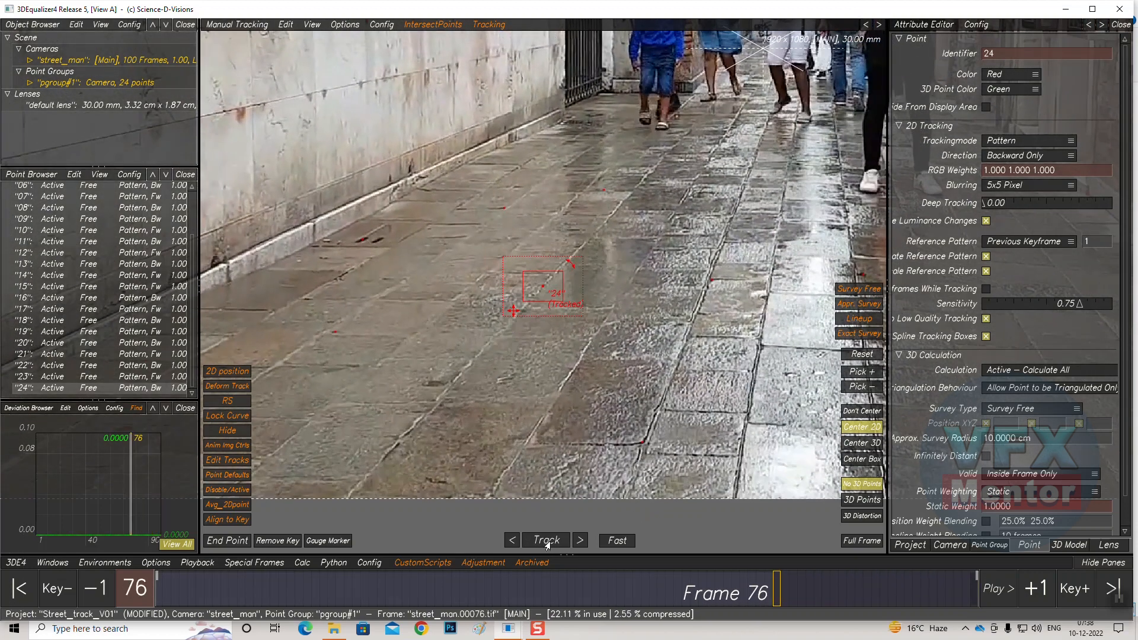
scroll(541, 283, up, 5)
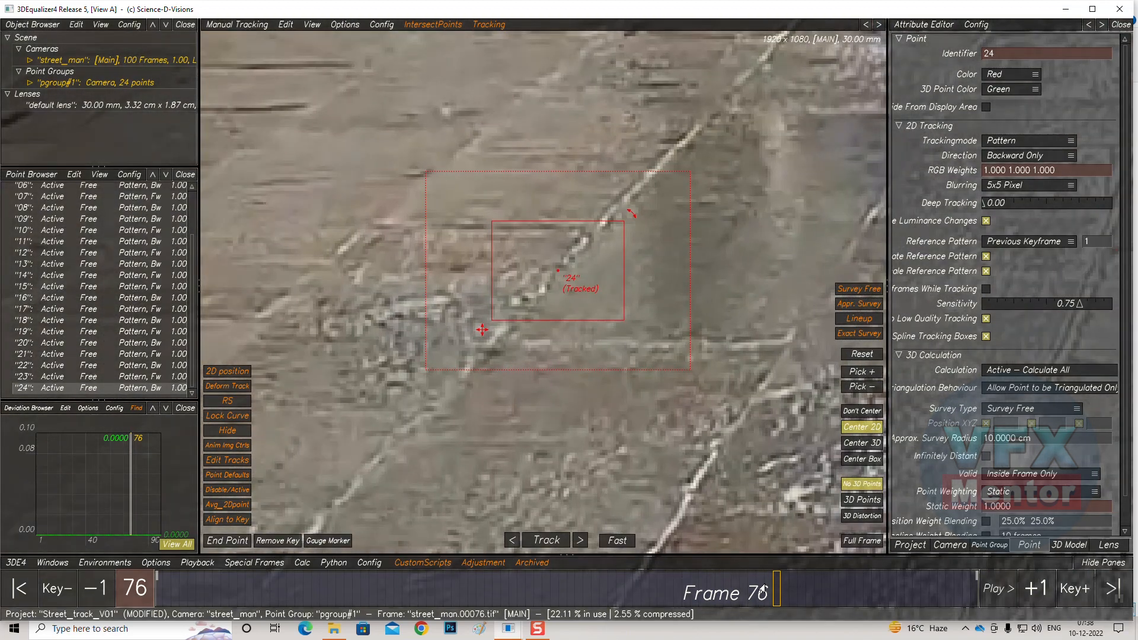
mouse_move(762, 589)
mouse_down()
mouse_move(820, 581)
mouse_move(603, 588)
mouse_move(978, 588)
mouse_move(925, 615)
mouse_move(950, 615)
mouse_move(915, 616)
mouse_move(950, 616)
mouse_up()
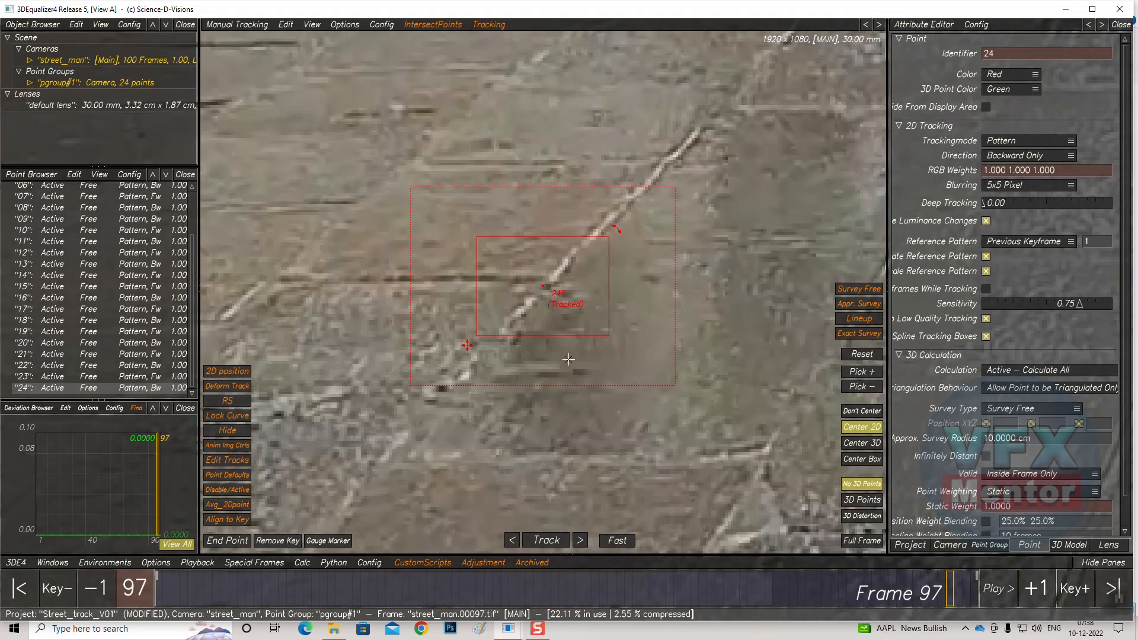
key(Delete)
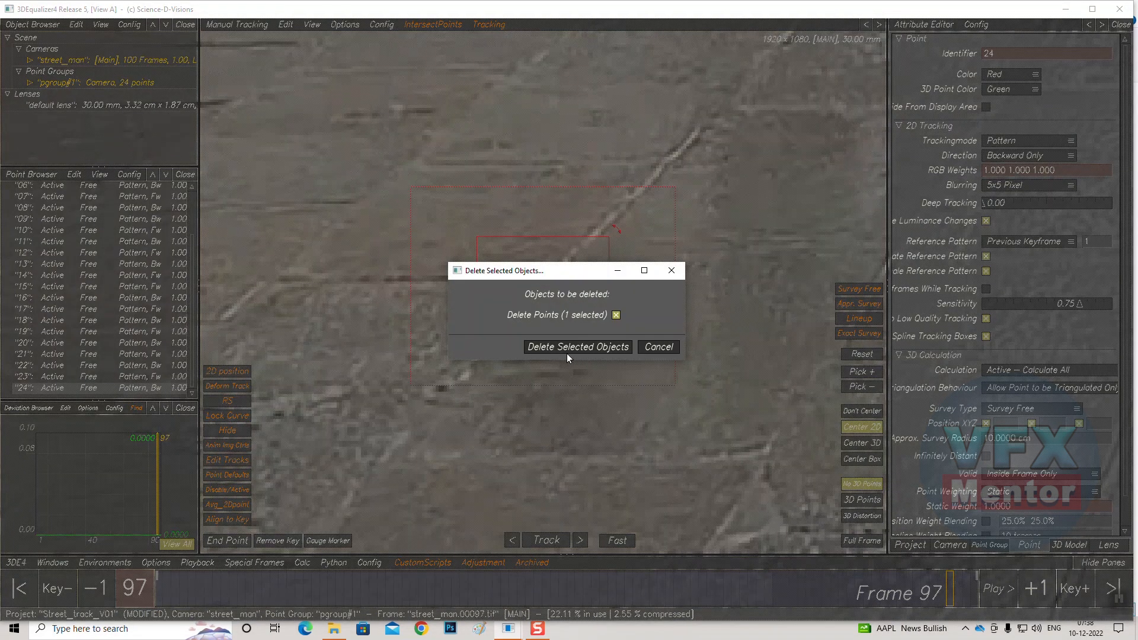
click(568, 351)
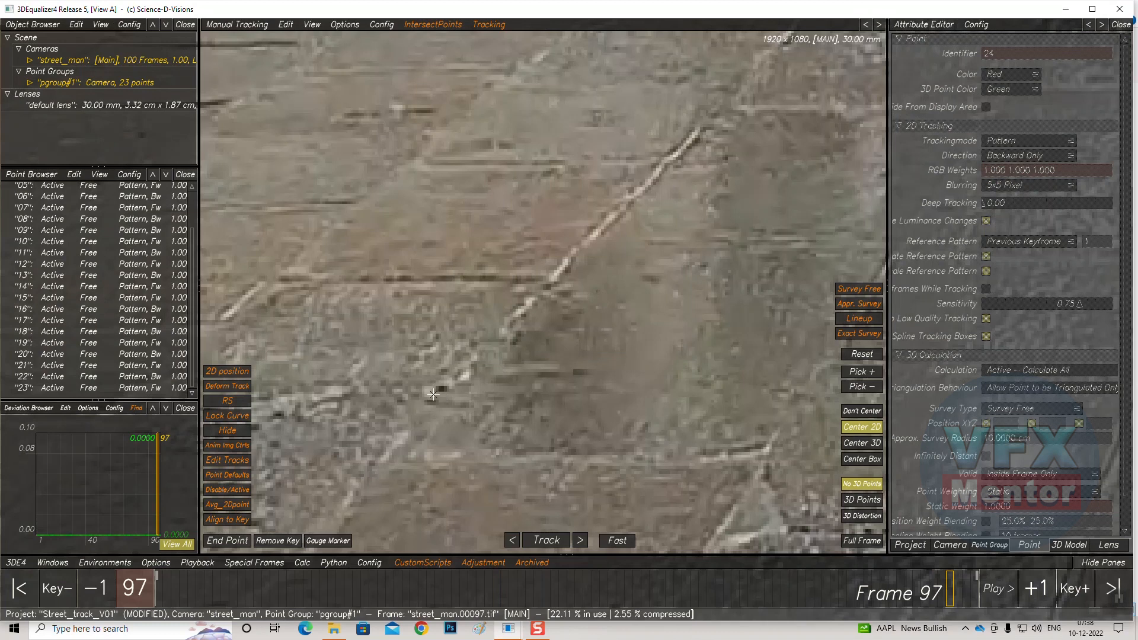
Try another pavement point at frame 100 with resized pattern and search boxes, track it backward, then delete it
click(975, 586)
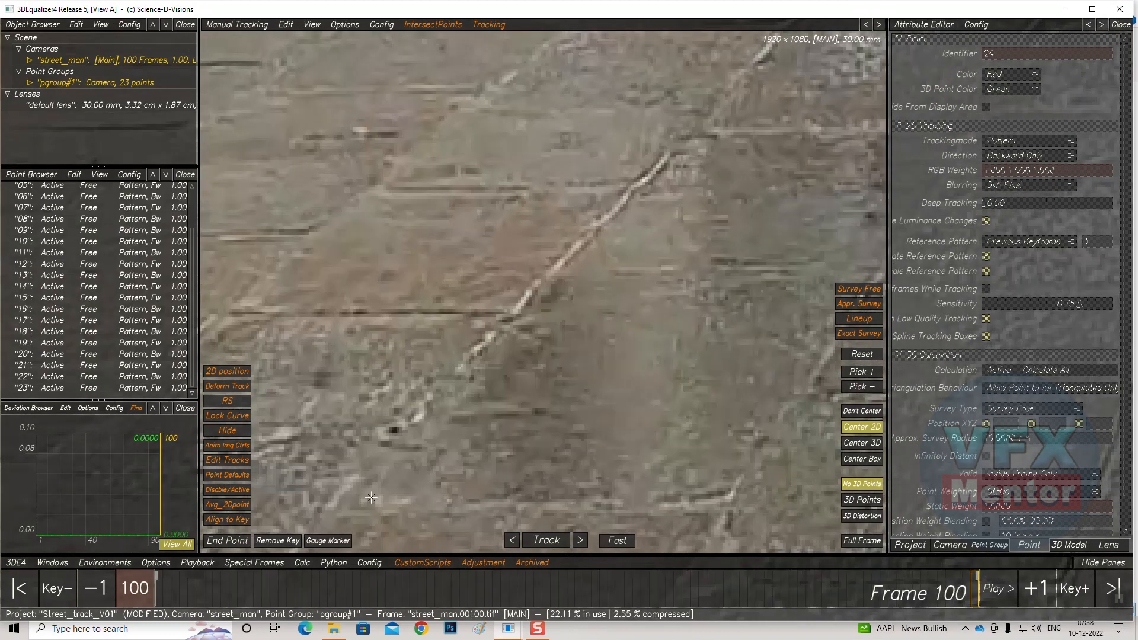
ctrl+click(394, 430)
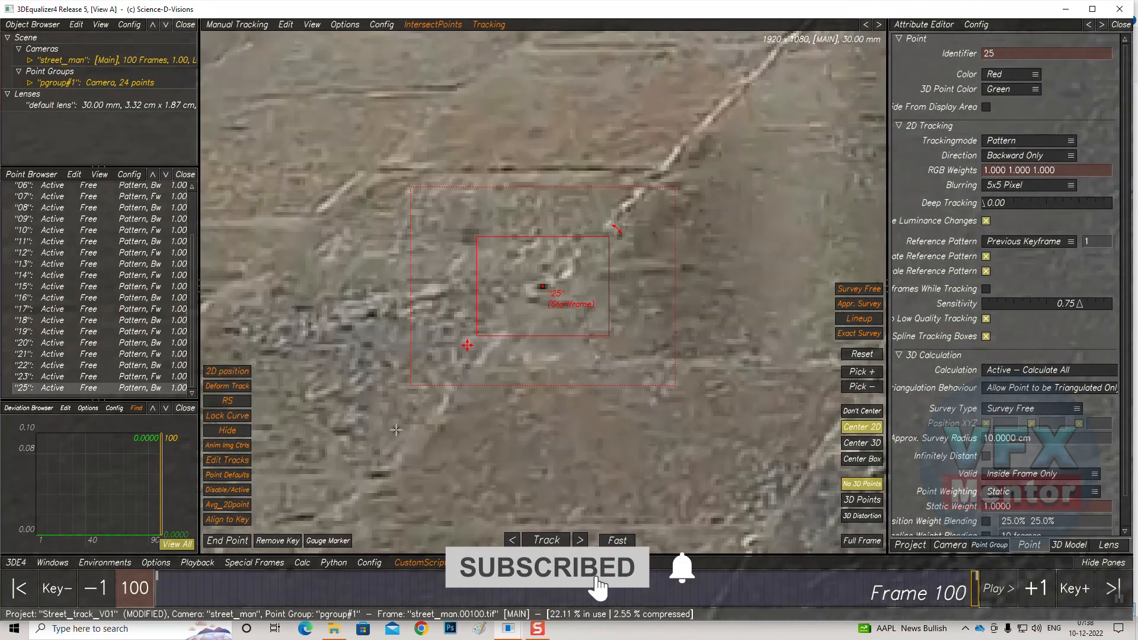
drag(609, 236, 576, 256)
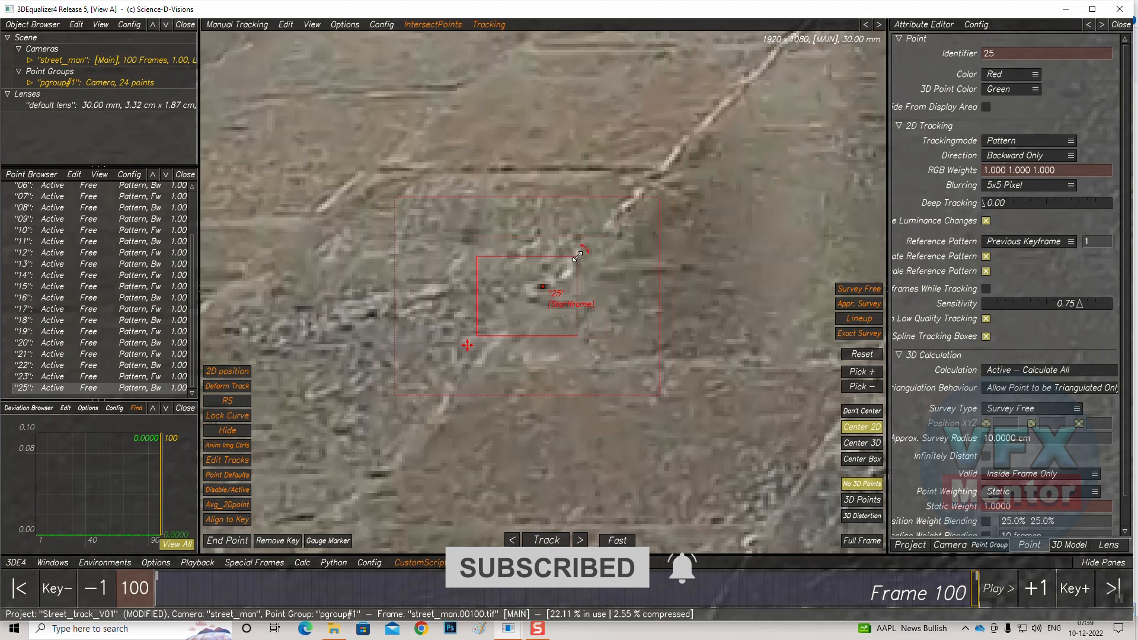
drag(481, 328, 516, 311)
drag(678, 187, 615, 226)
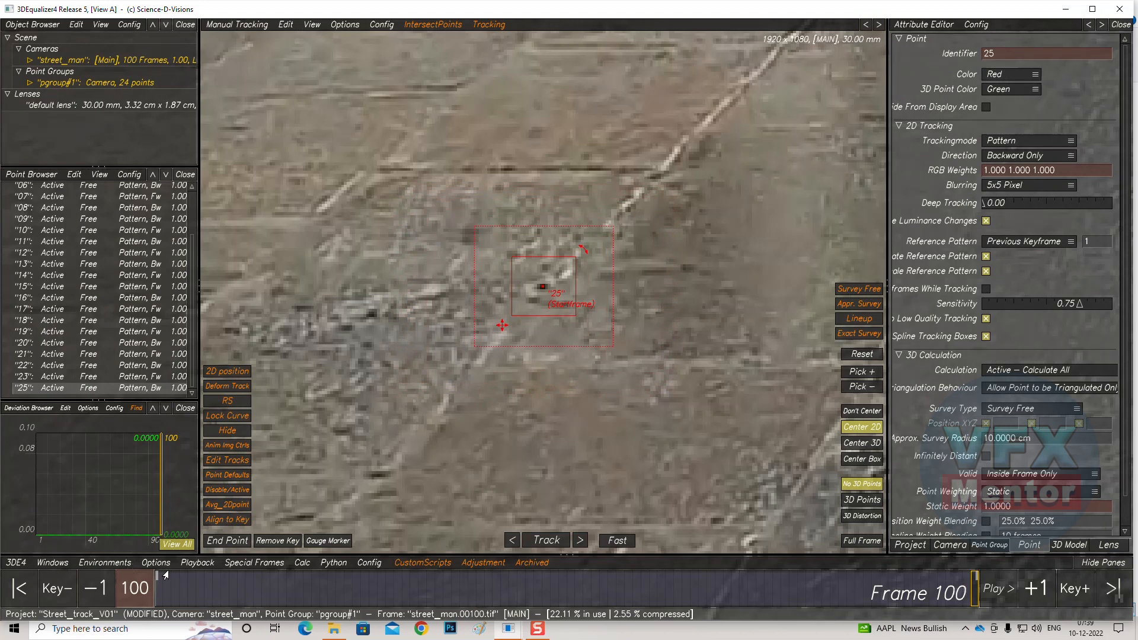
click(510, 541)
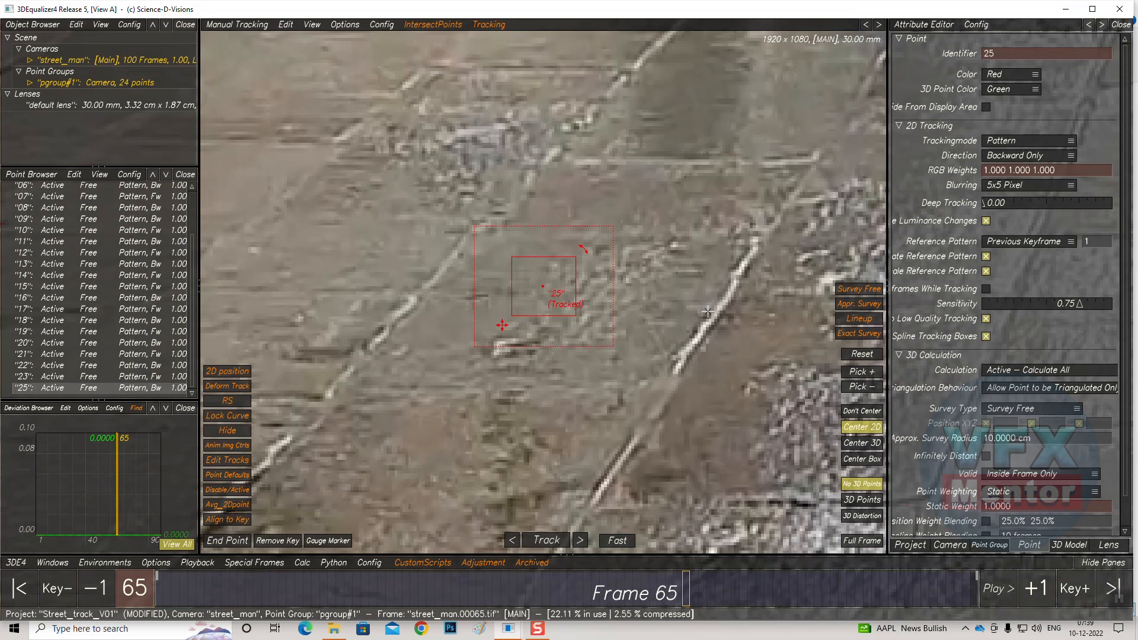
key(Delete)
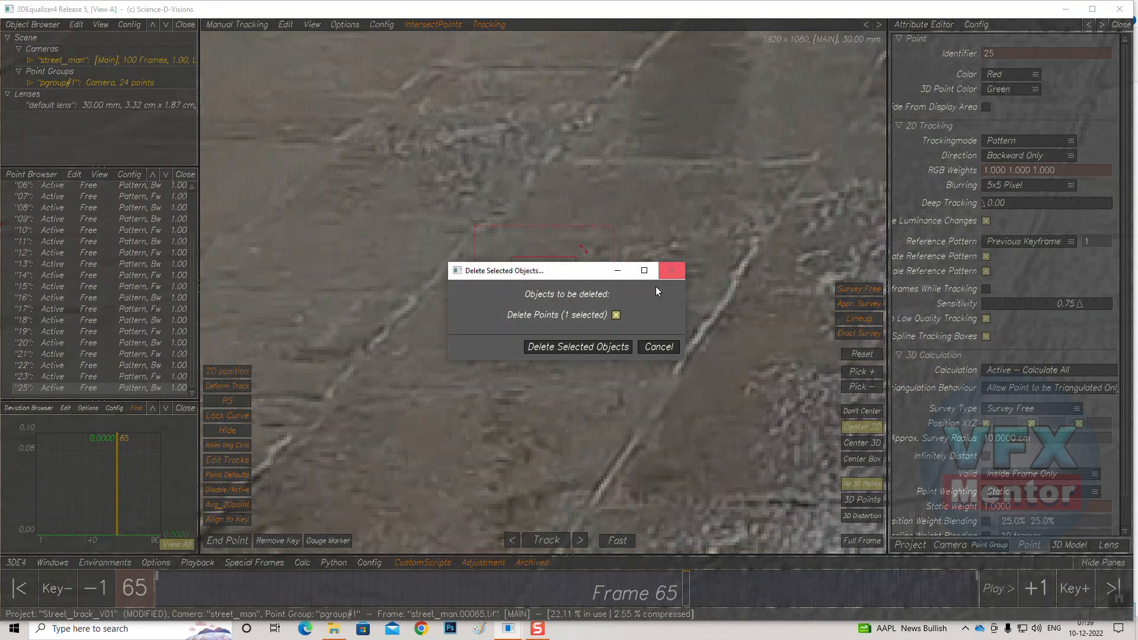
click(541, 349)
At frame 100, place point 26 on a paving-stone corner, adjust its pattern and search boxes, and track it backward to frame 1
right_drag(543, 290, 524, 348)
middle_drag(390, 359, 257, 257)
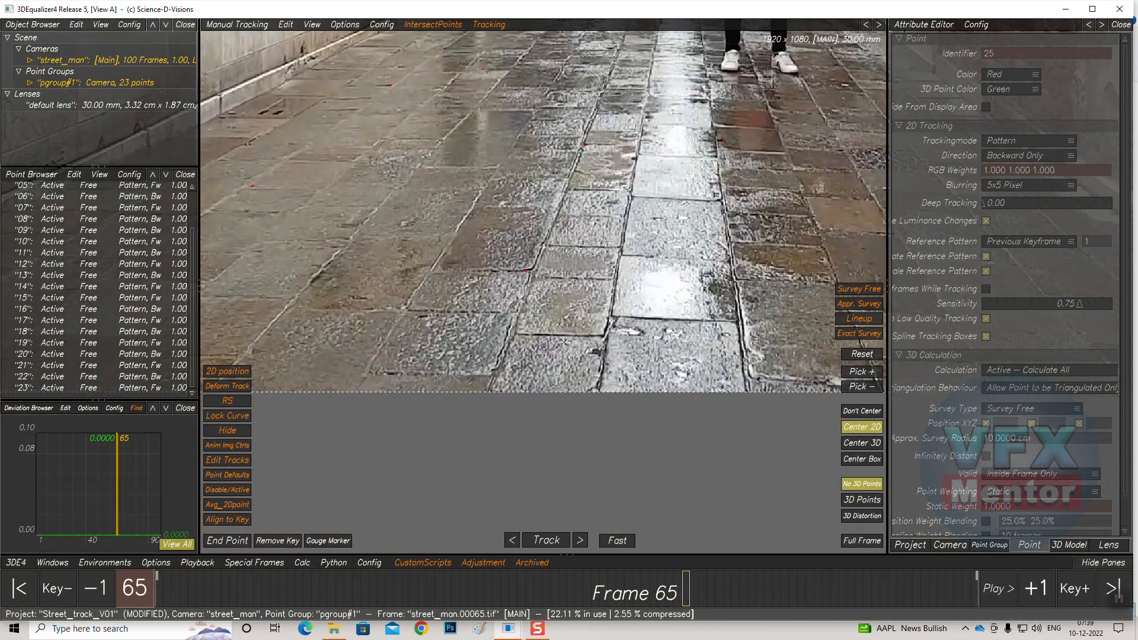
middle_drag(626, 264, 559, 300)
drag(670, 583, 1031, 588)
right_drag(517, 388, 548, 327)
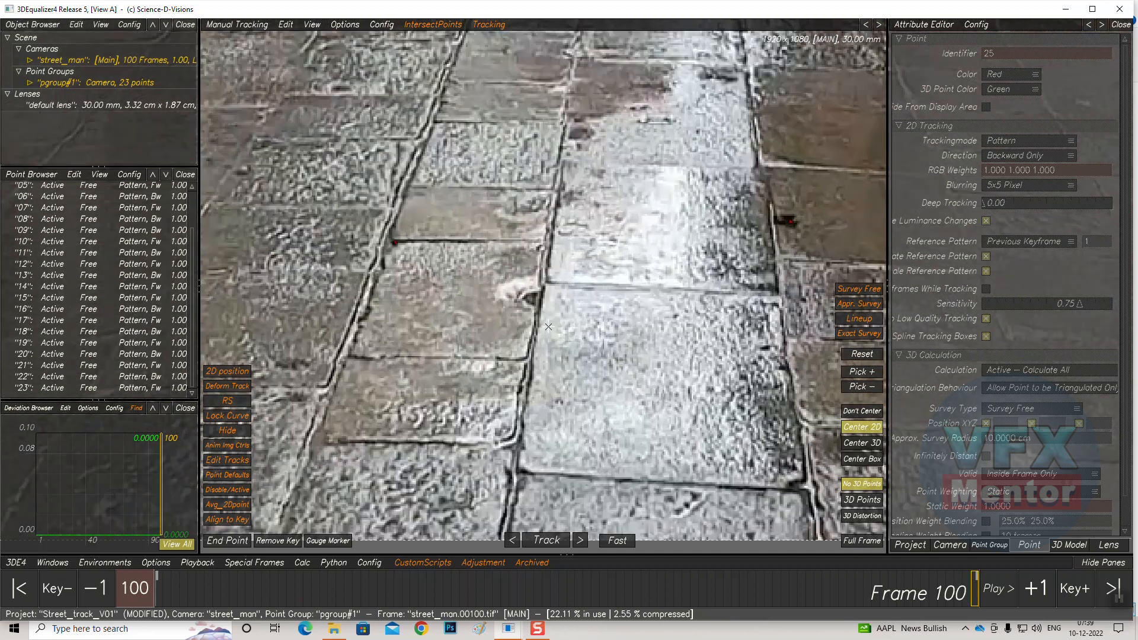
ctrl+click(533, 298)
drag(584, 256, 577, 259)
drag(505, 312, 507, 315)
drag(625, 226, 618, 226)
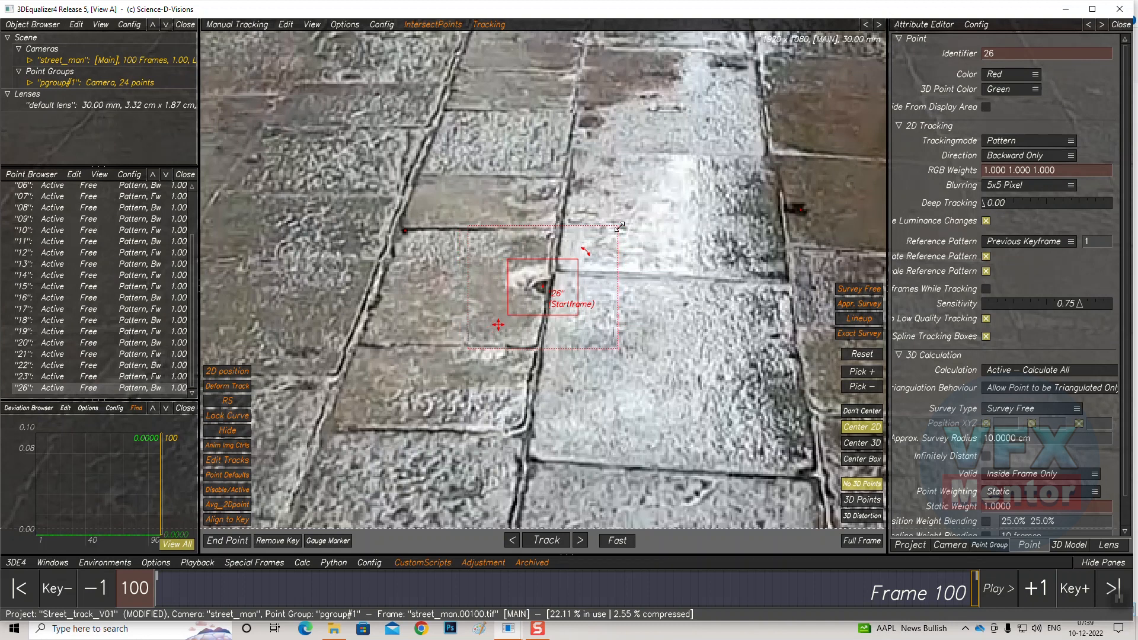
click(546, 541)
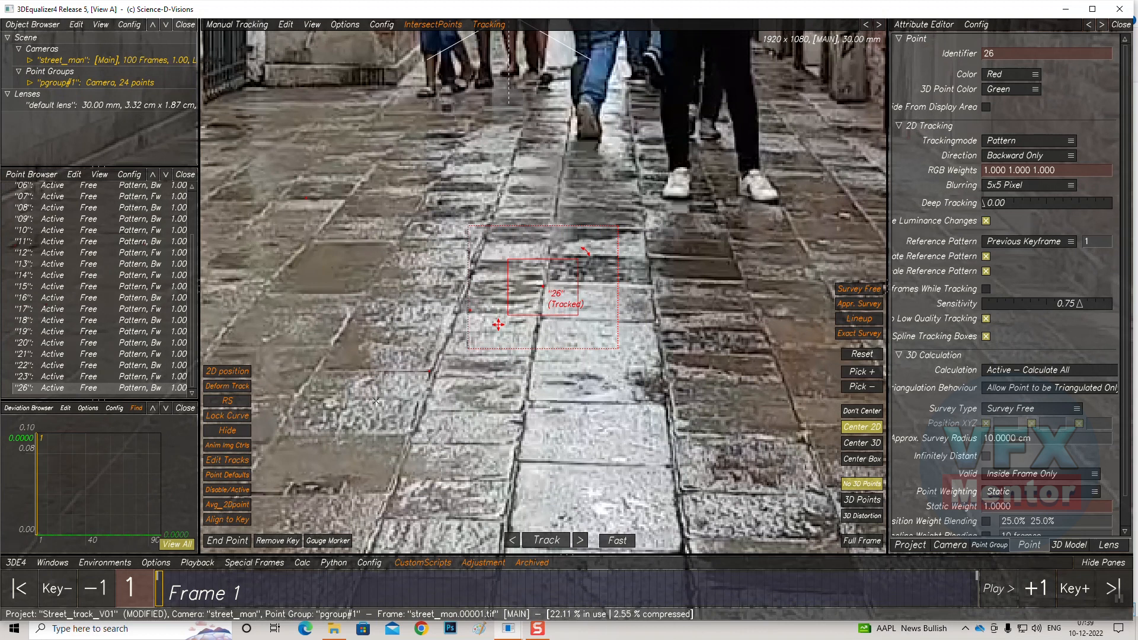
At frame 1, place point 27 on a paving joint near the right wall and track it forward
middle_drag(564, 359, 364, 300)
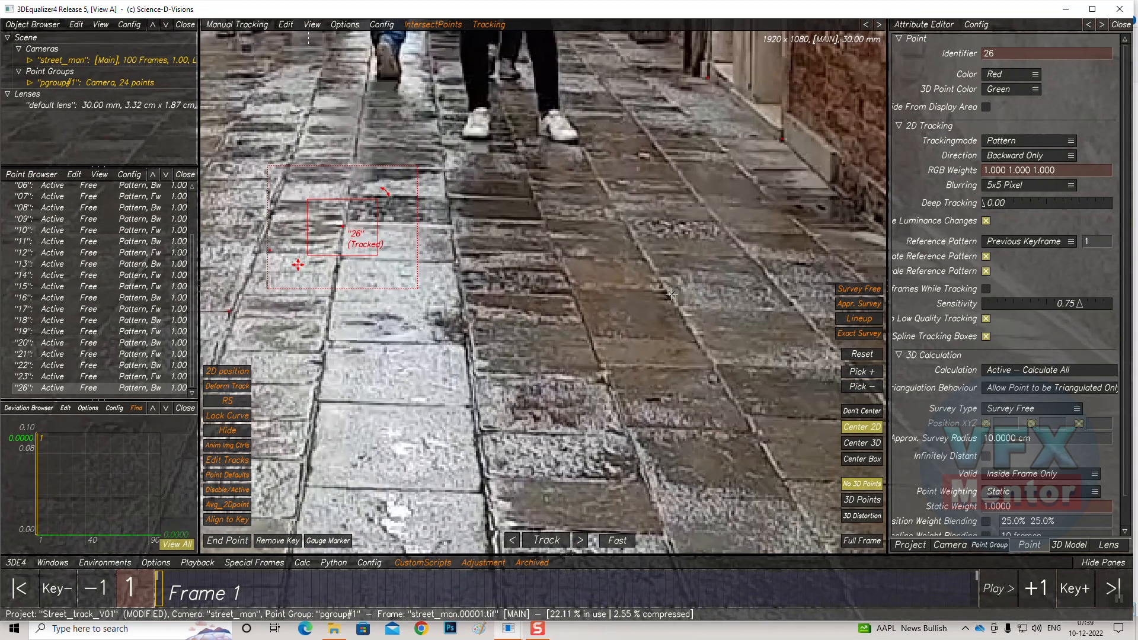
ctrl+click(665, 293)
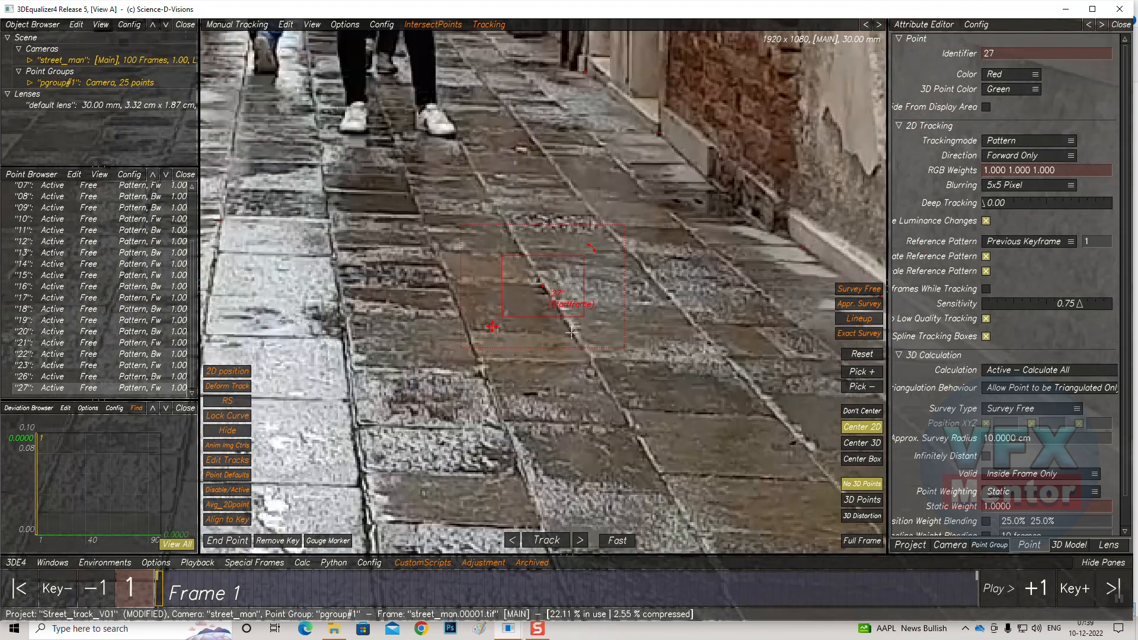
click(544, 541)
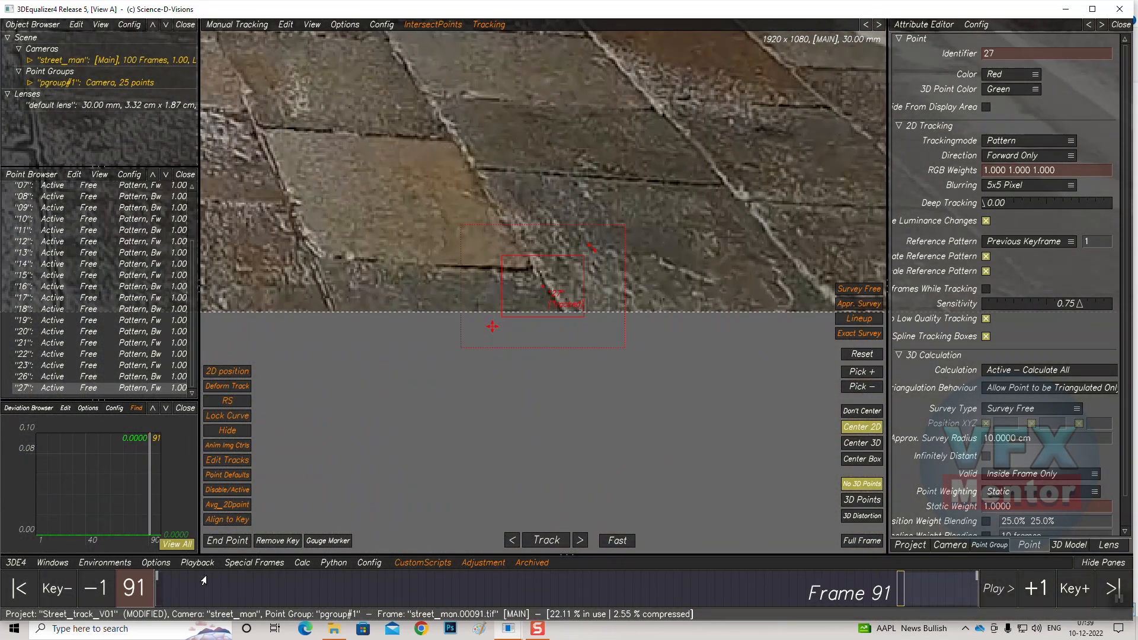
middle_drag(686, 153, 659, 393)
middle_drag(467, 274, 695, 396)
ctrl+click(509, 249)
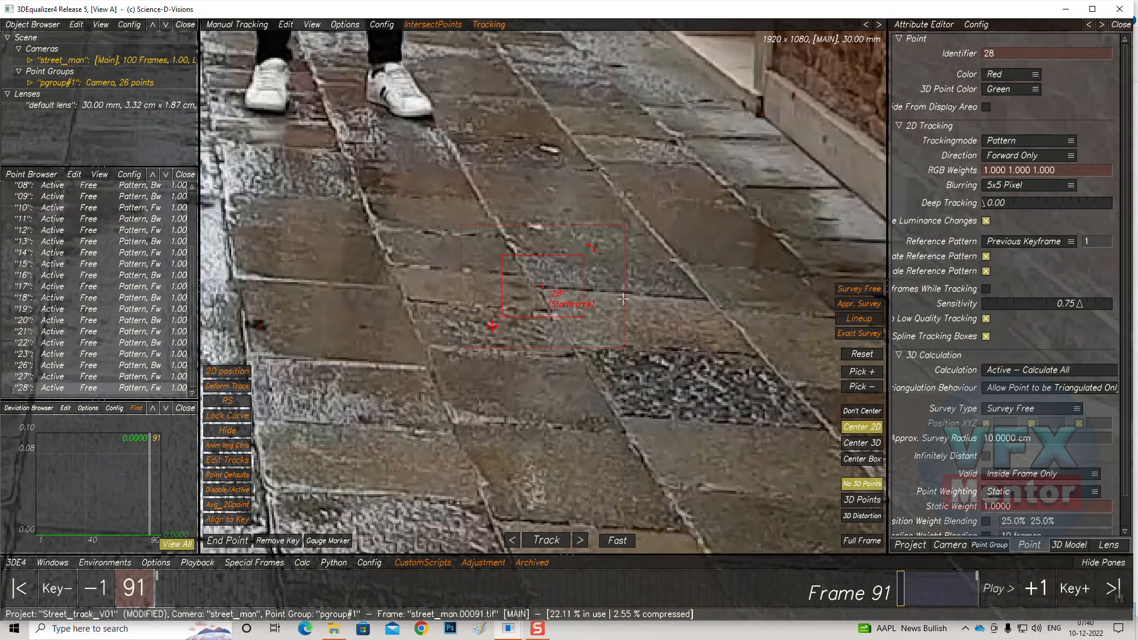
key(Delete)
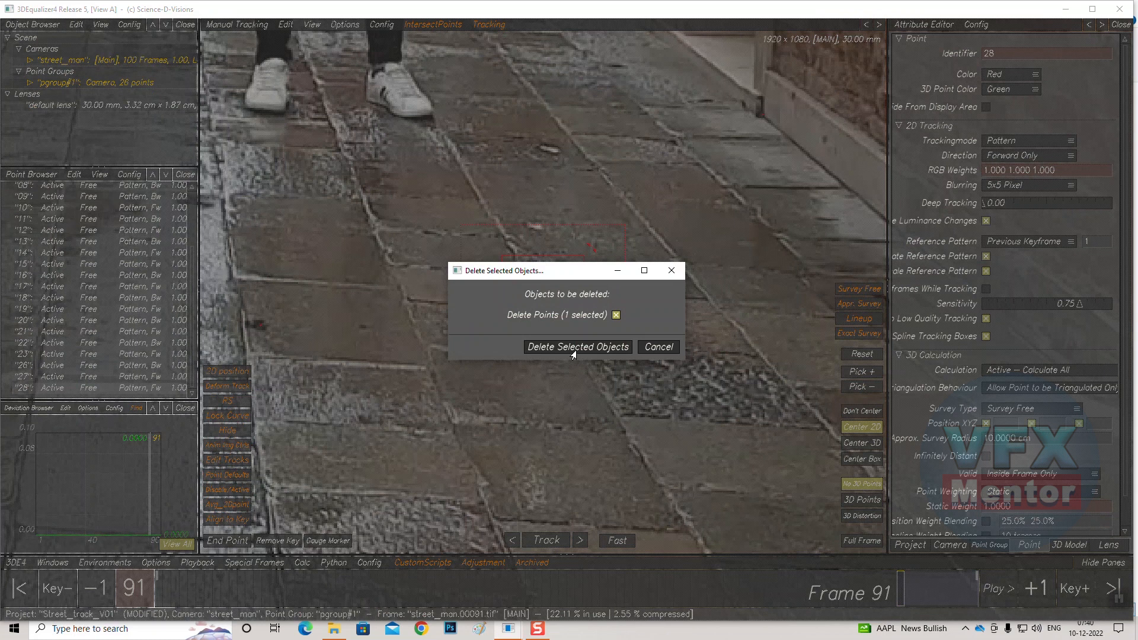
click(574, 347)
At frame 100, place point 29 on a paving-stone joint and track it backward
drag(893, 578, 975, 584)
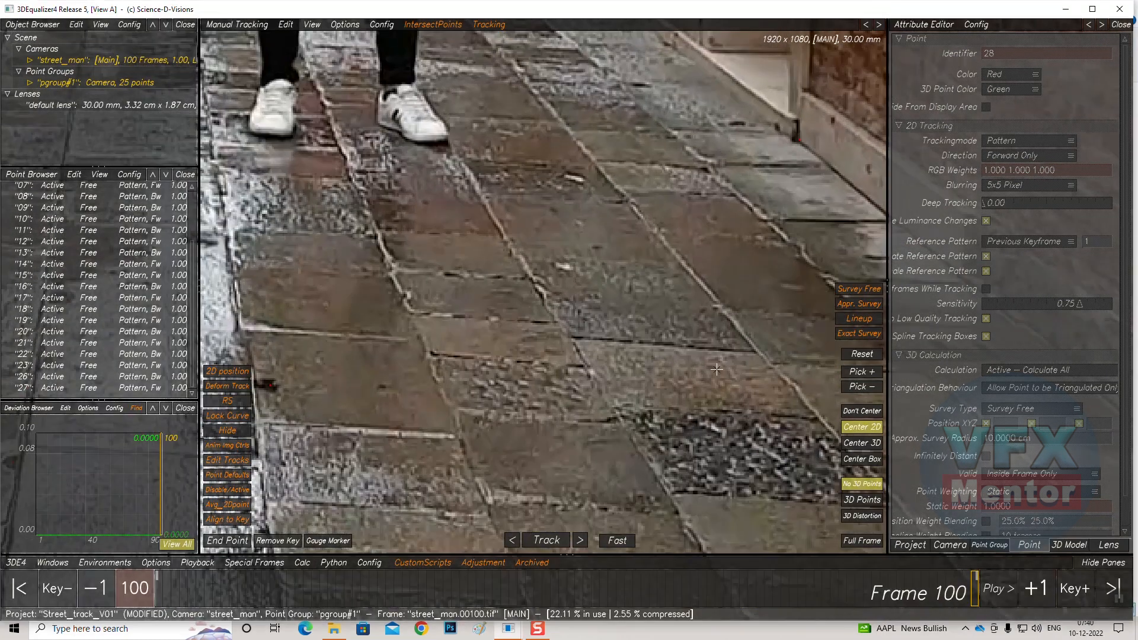
ctrl+click(574, 339)
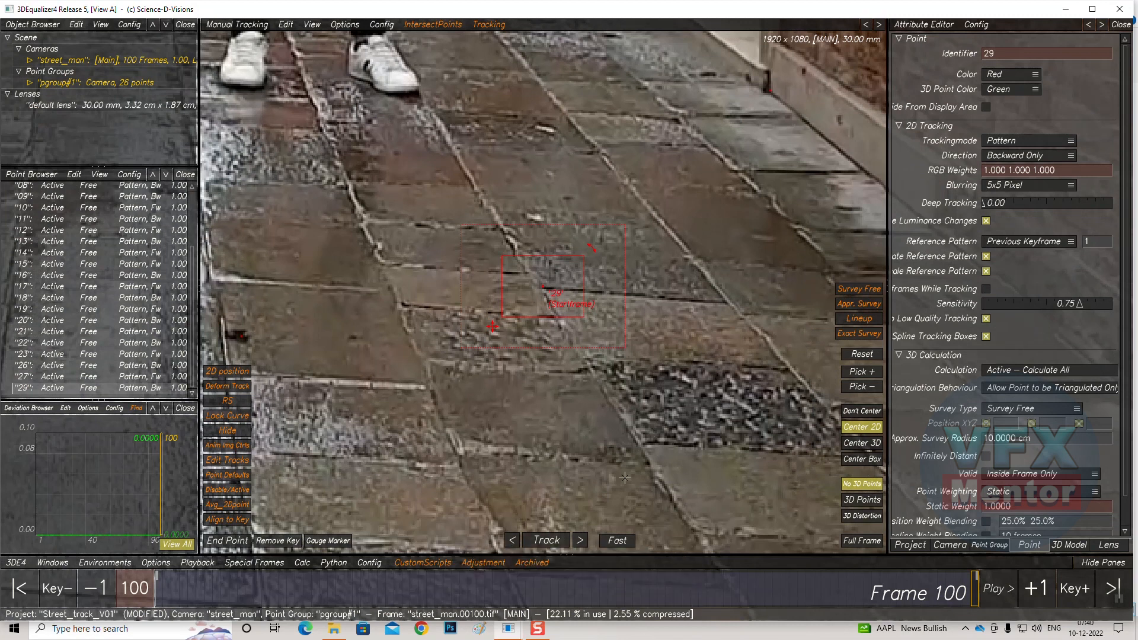
click(540, 541)
click(540, 540)
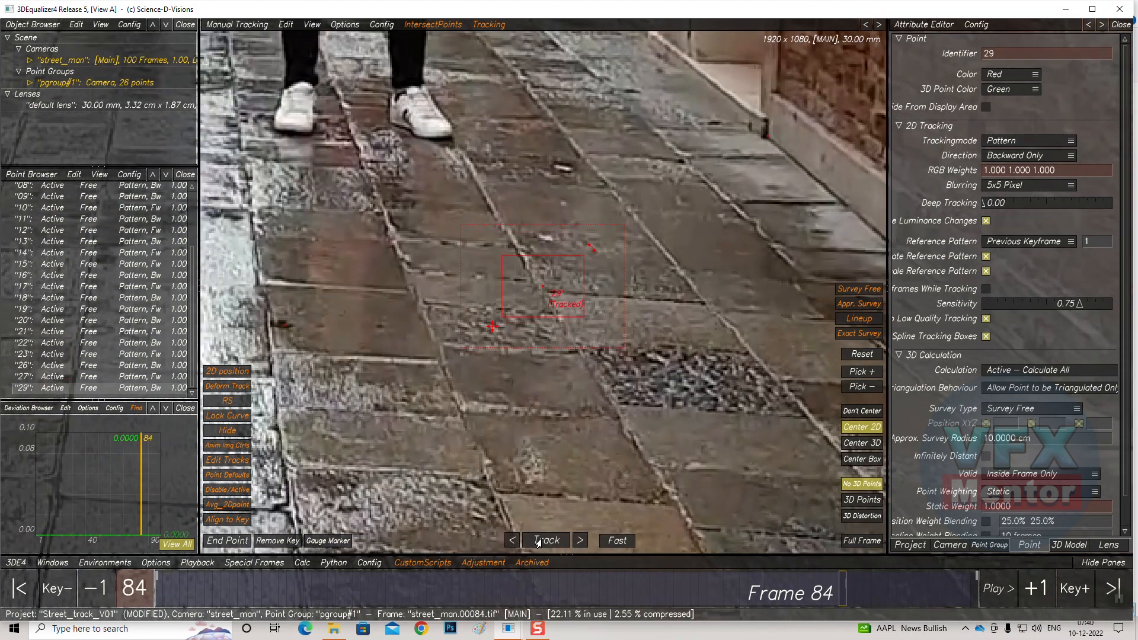
Readjust point 29's pattern box at frames 84, 67 and 14, resuming backward tracking each time
click(538, 289)
drag(503, 314, 523, 304)
drag(544, 287, 552, 293)
click(546, 540)
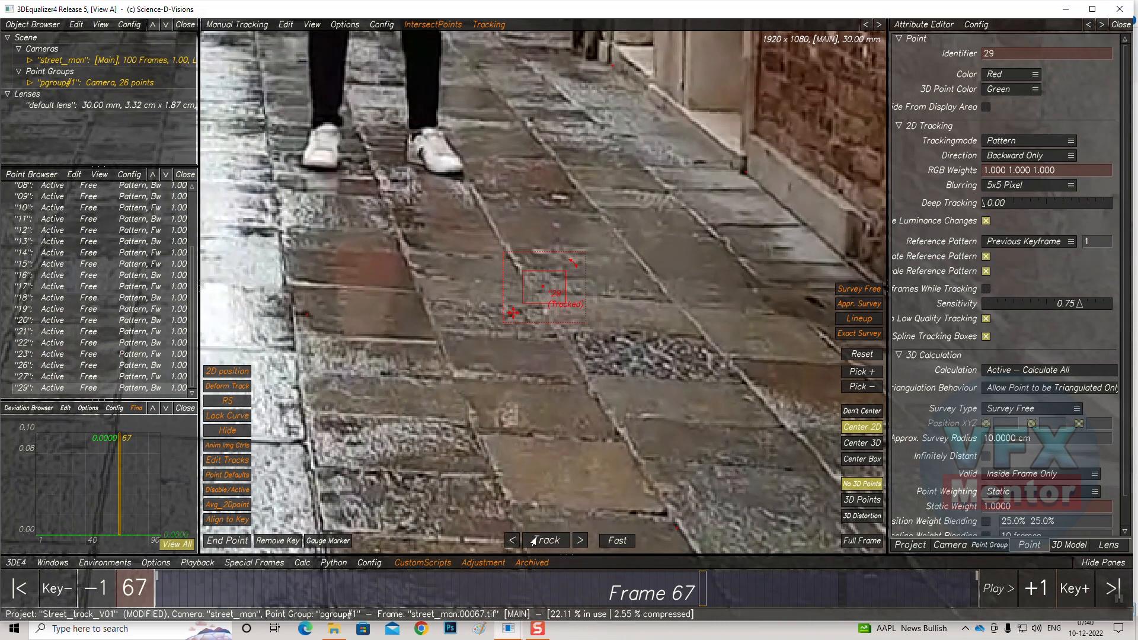
drag(541, 287, 537, 291)
click(545, 540)
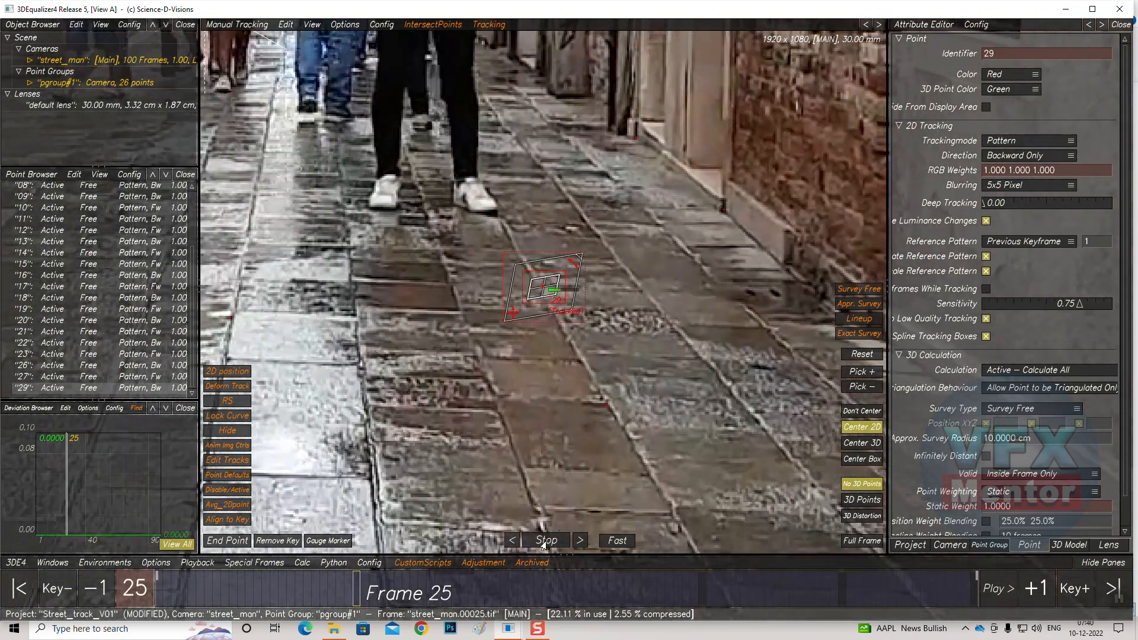
click(546, 540)
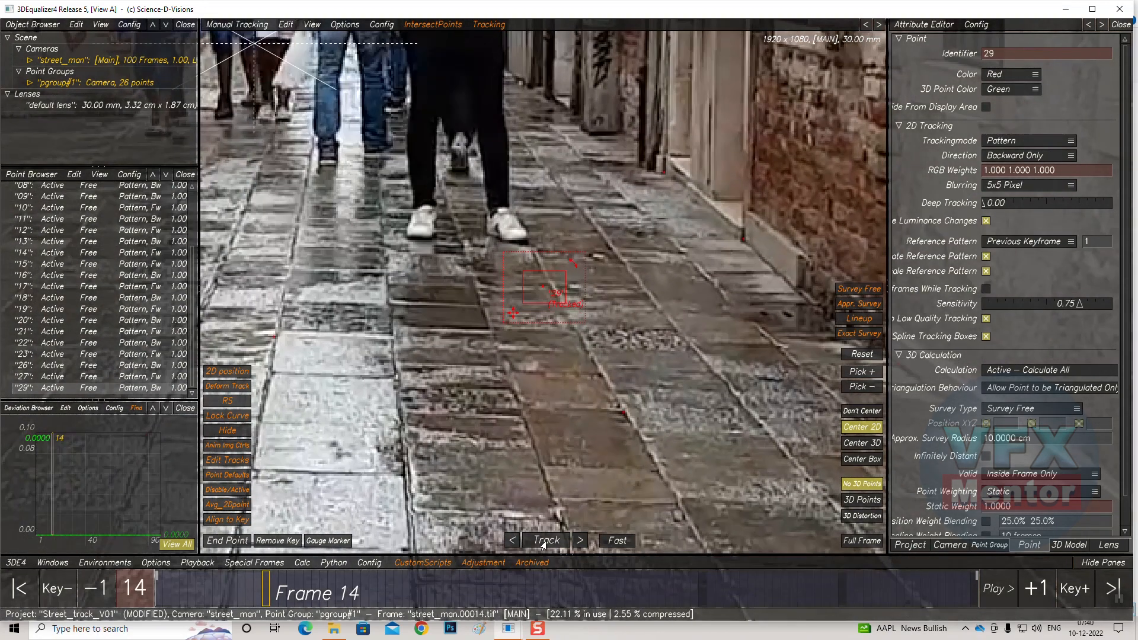
drag(540, 283, 546, 282)
click(540, 541)
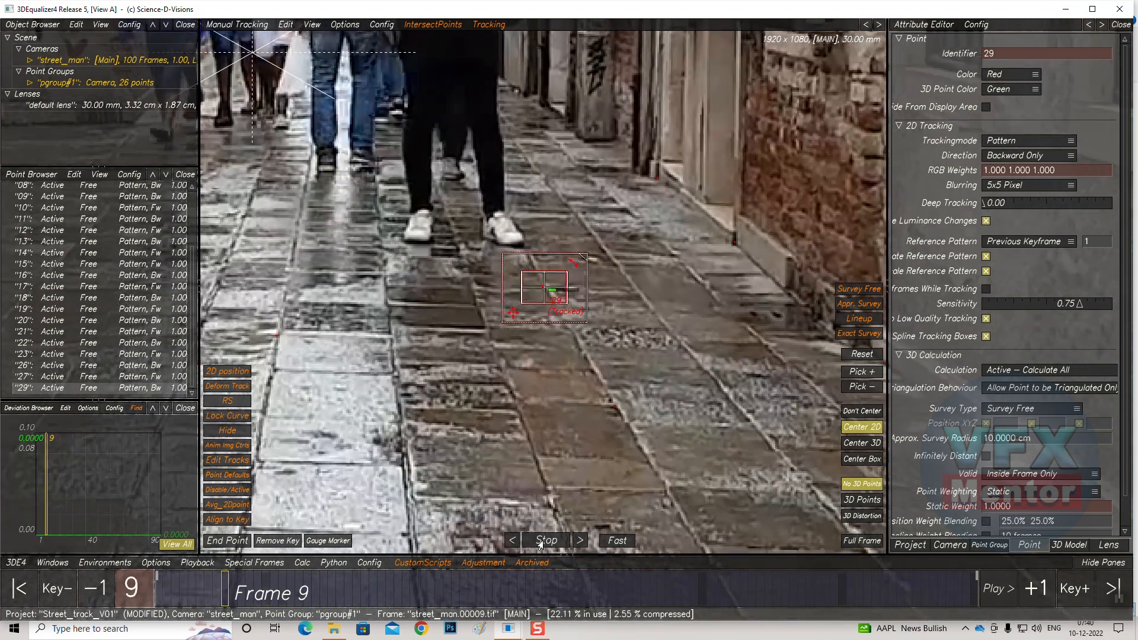